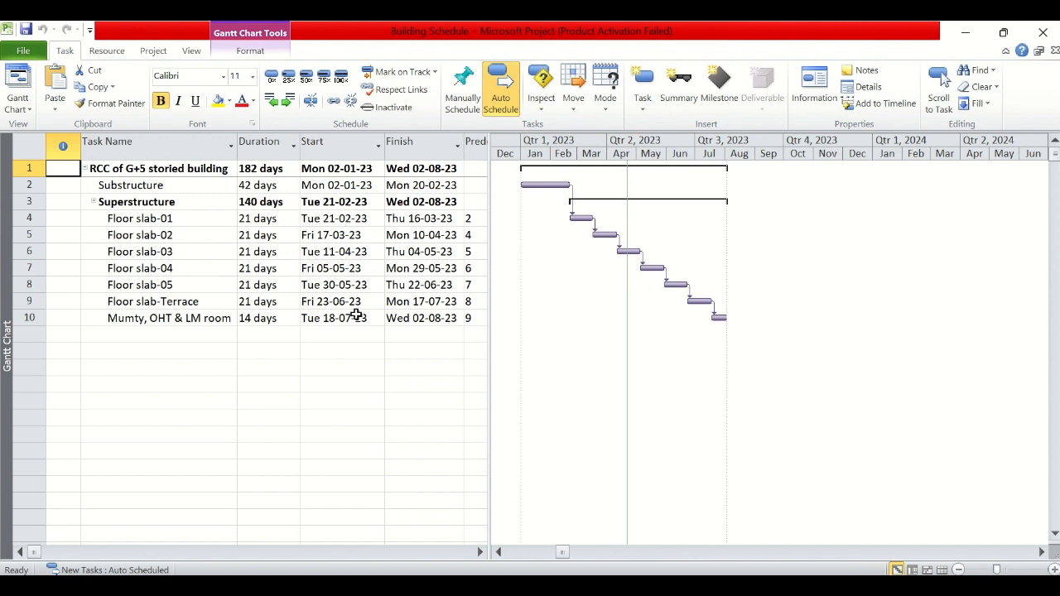
- Check the Floor slab-Terrace task in the building schedule and switch to the Excel slab rate analysis workbook
left_click(168, 300)
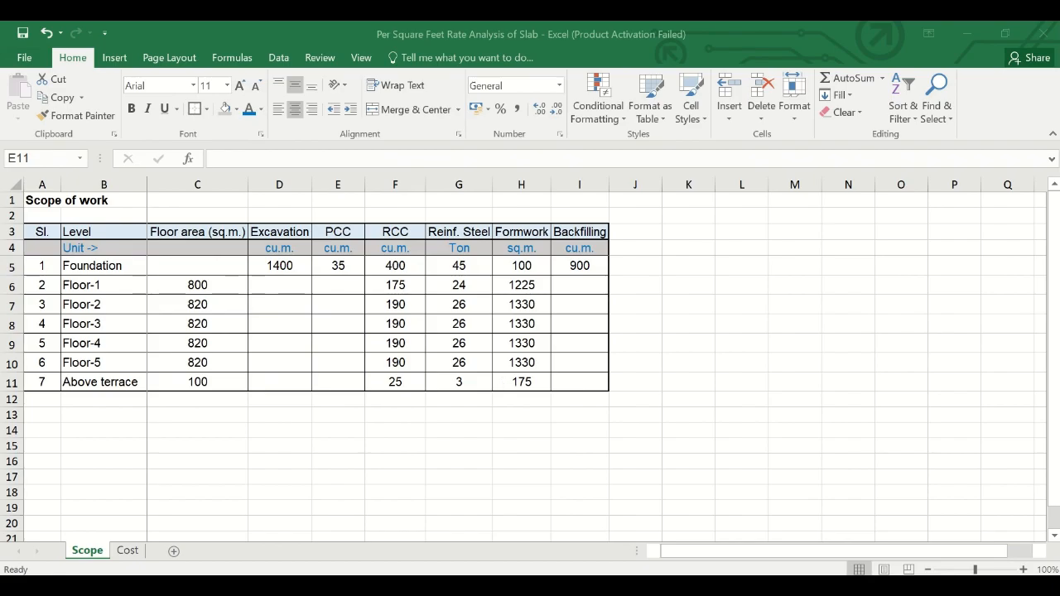
key("alt+Tab")
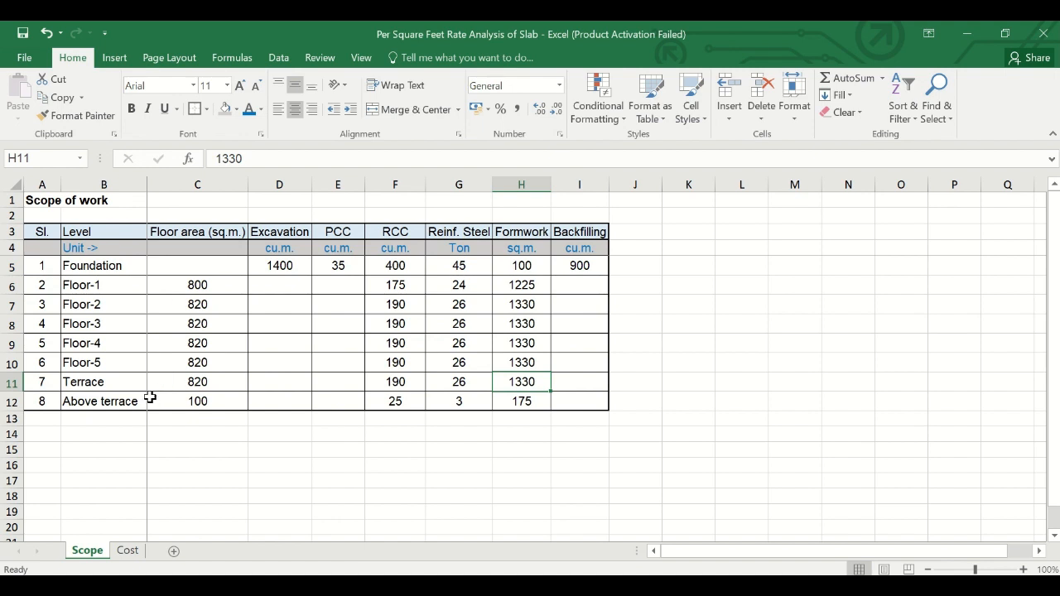
- On the Cost sheet, enter Column starter as the description of item 1 with the unit Nos
left_click(128, 551)
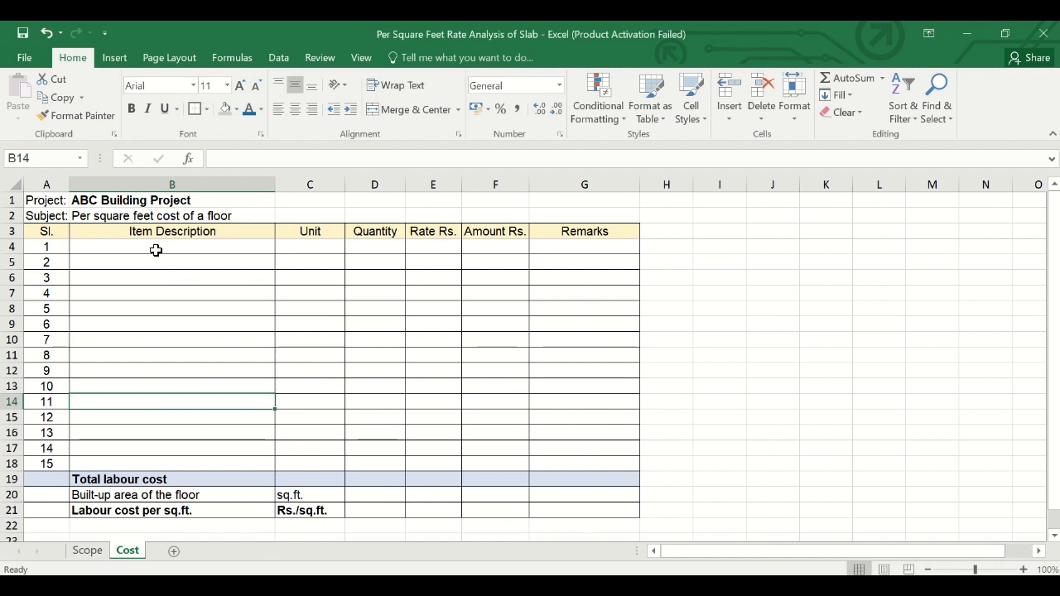
left_click(155, 250)
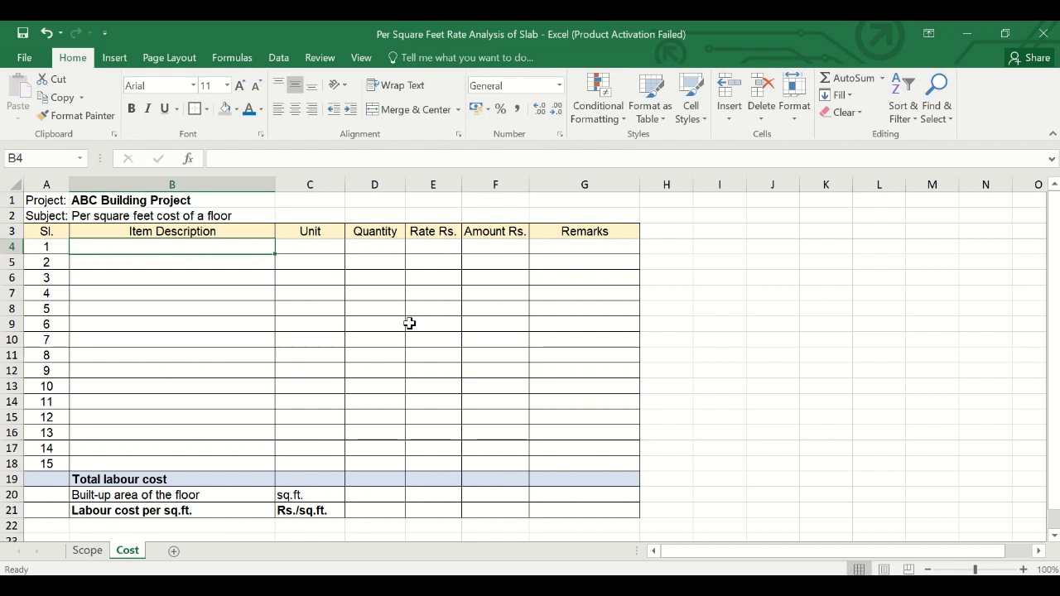
type("Column started")
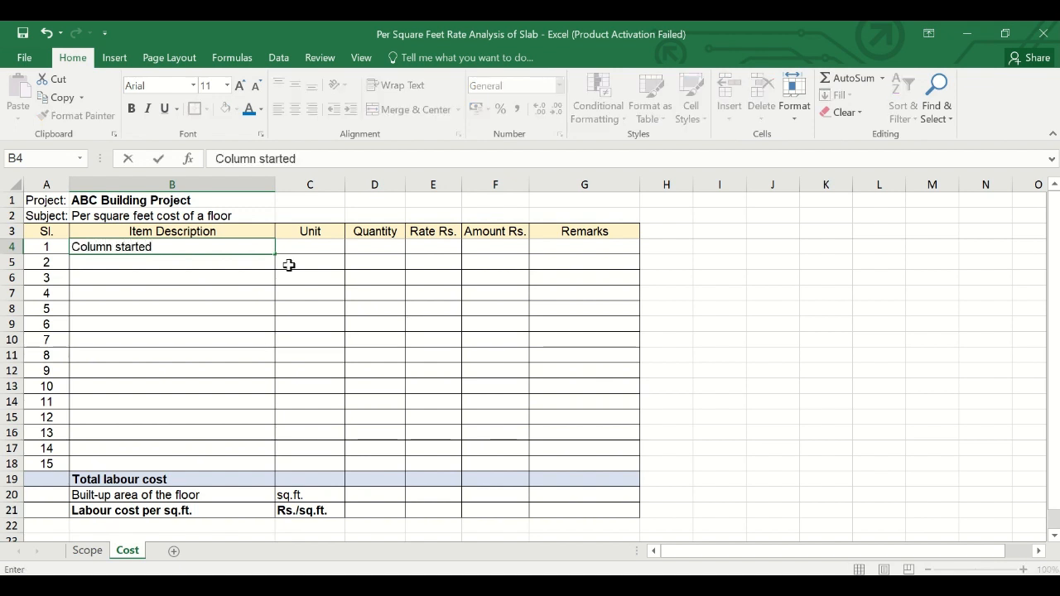
key("Tab")
type("Nos")
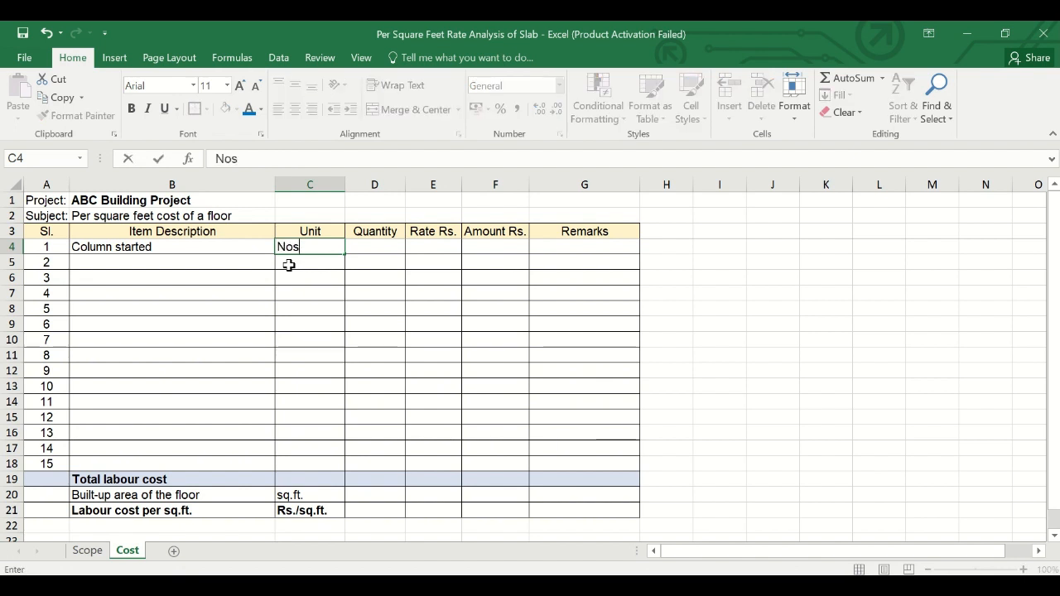
key("Tab")
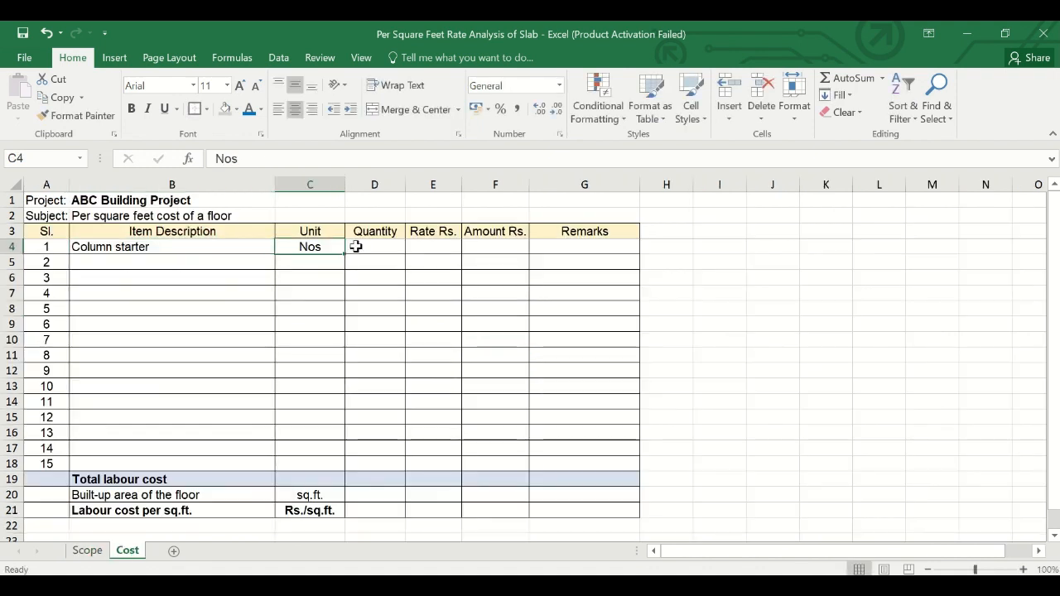
- Set the Column starter quantity to =25*6+6 and its rate to 30
left_click(381, 249)
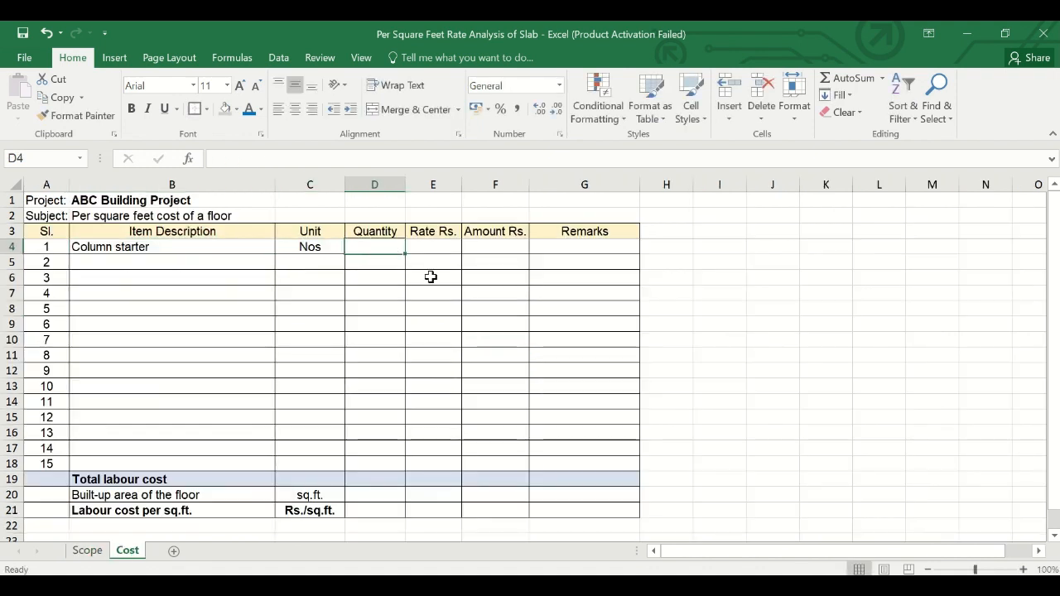
type("=25*")
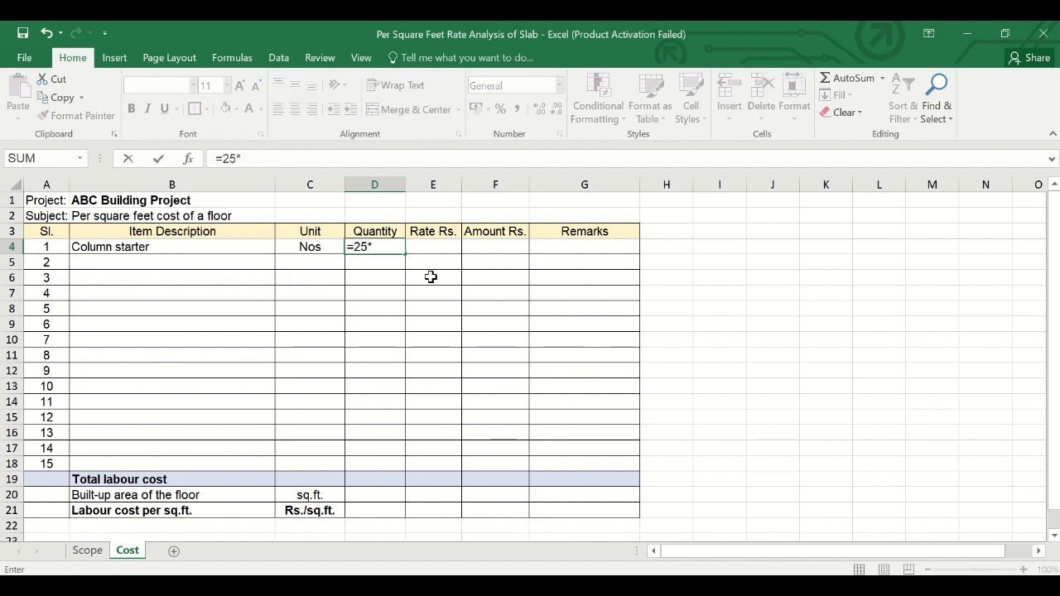
type("6+6")
key("ctrl+Return")
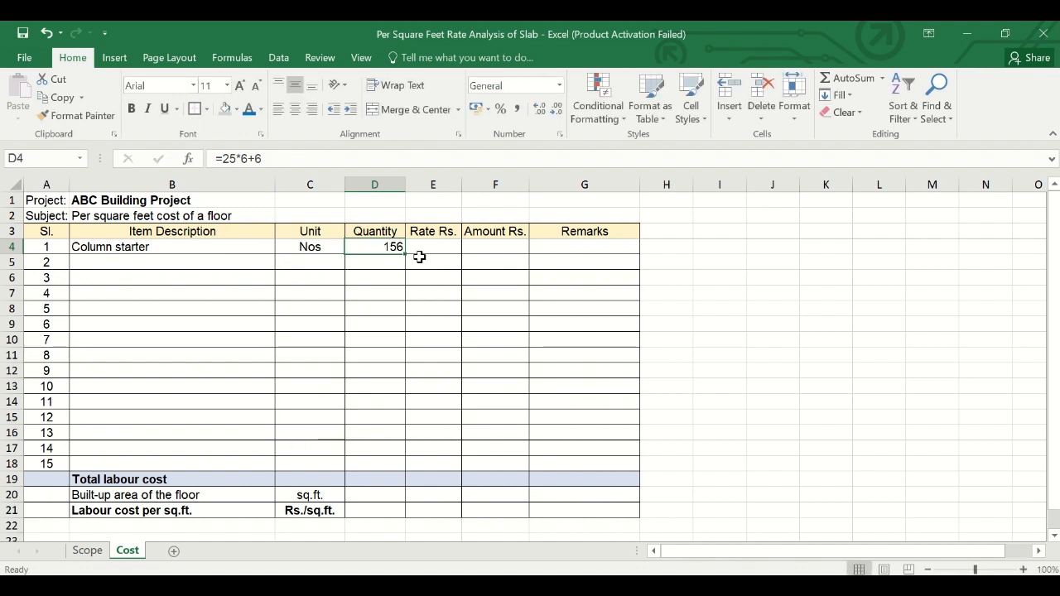
left_click(419, 250)
type("30")
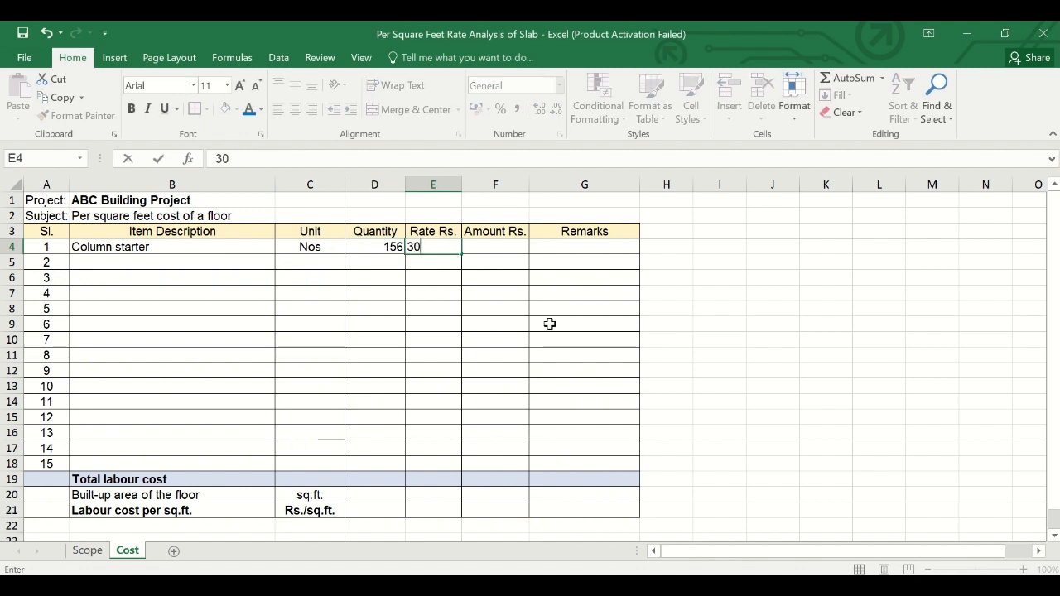
key("Tab")
- Calculate the Column starter amount as quantity times rate with the formula =D4*E4
type("=")
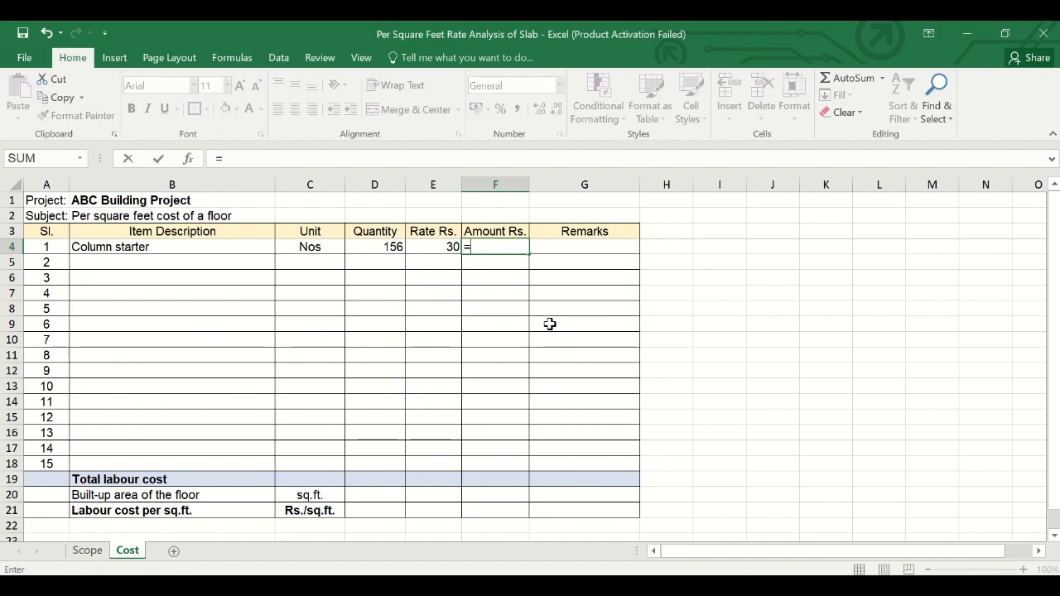
key("Left")
key("Left")
type("*")
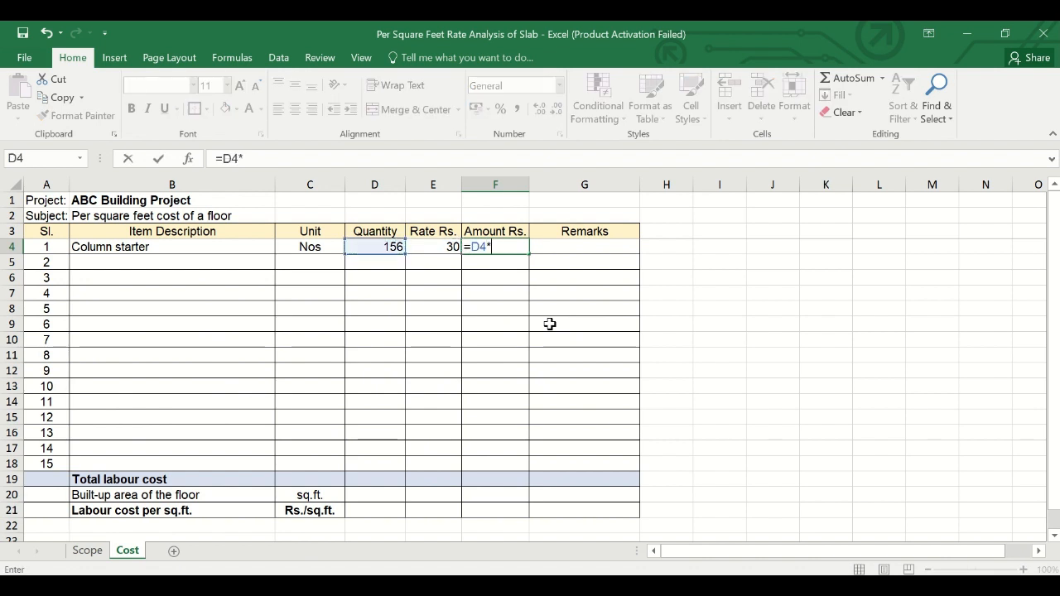
key("Left")
key("Return")
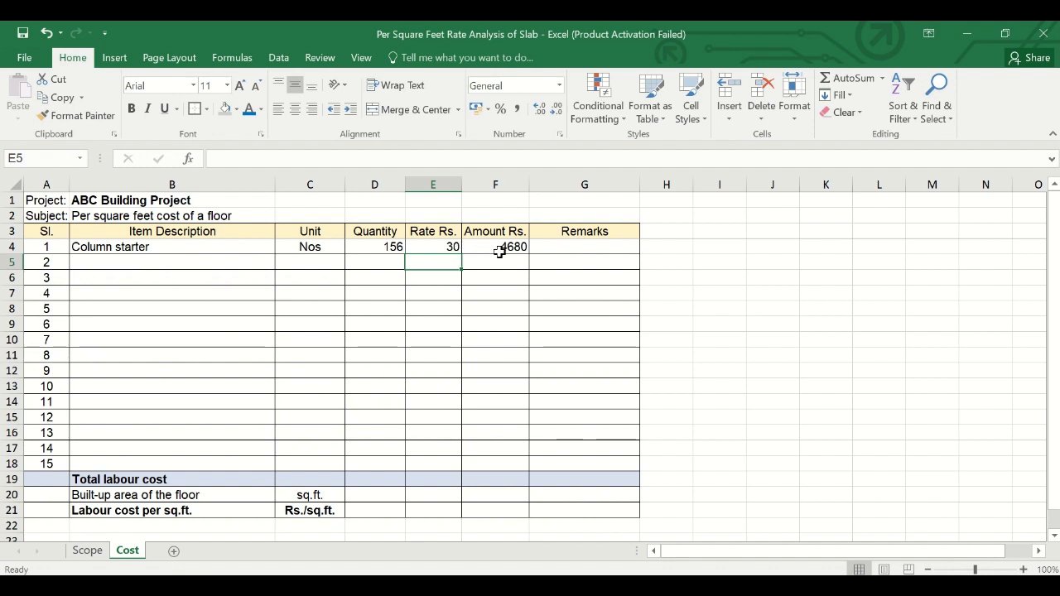
- Enter Staging work as the description of item 2 with the unit cu.m
left_click(121, 260)
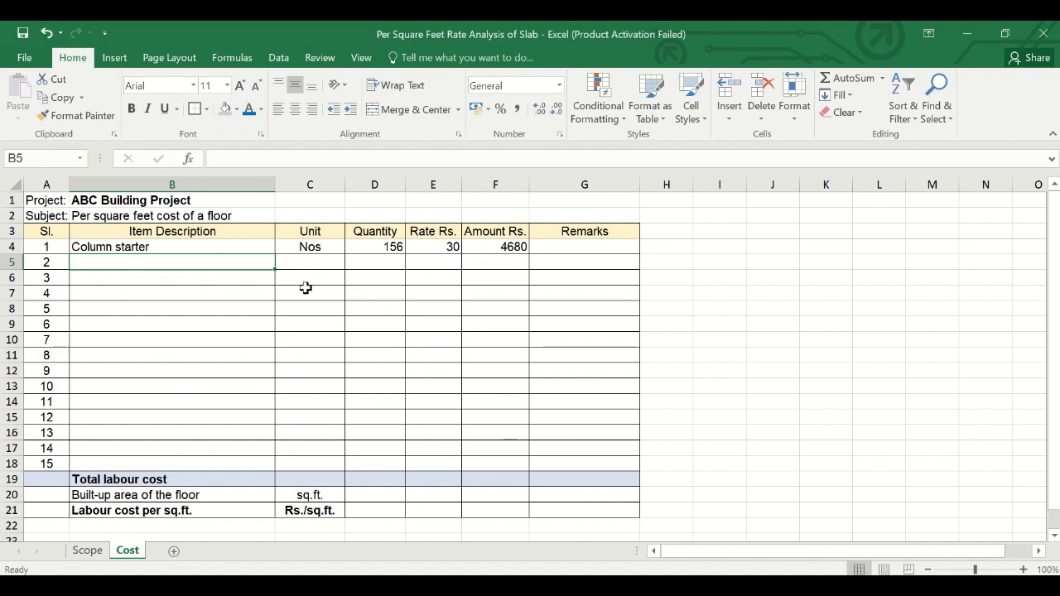
type("Staging")
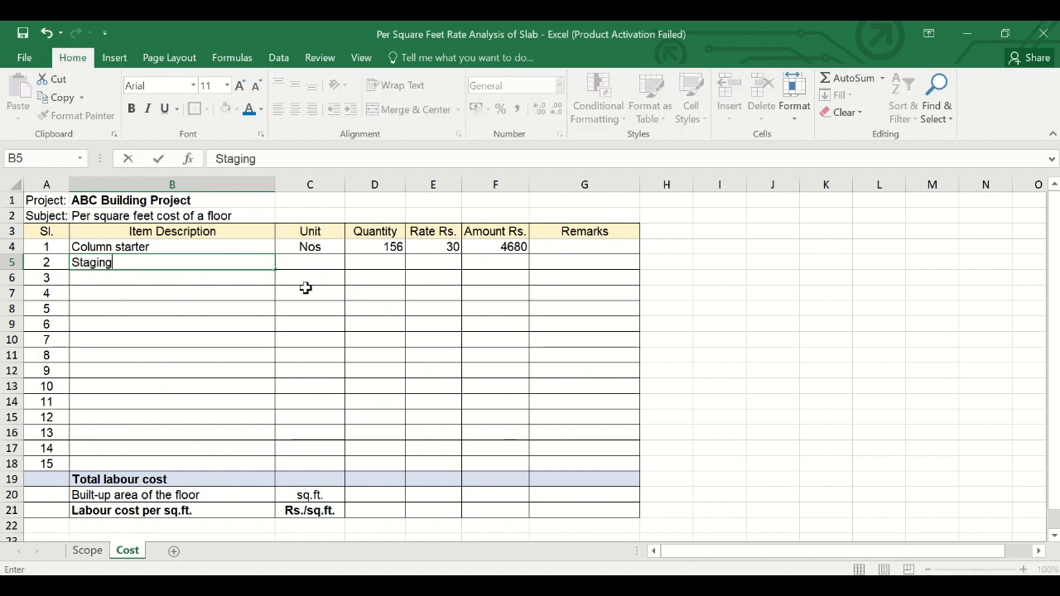
type(" work")
key("Tab")
type("cu")
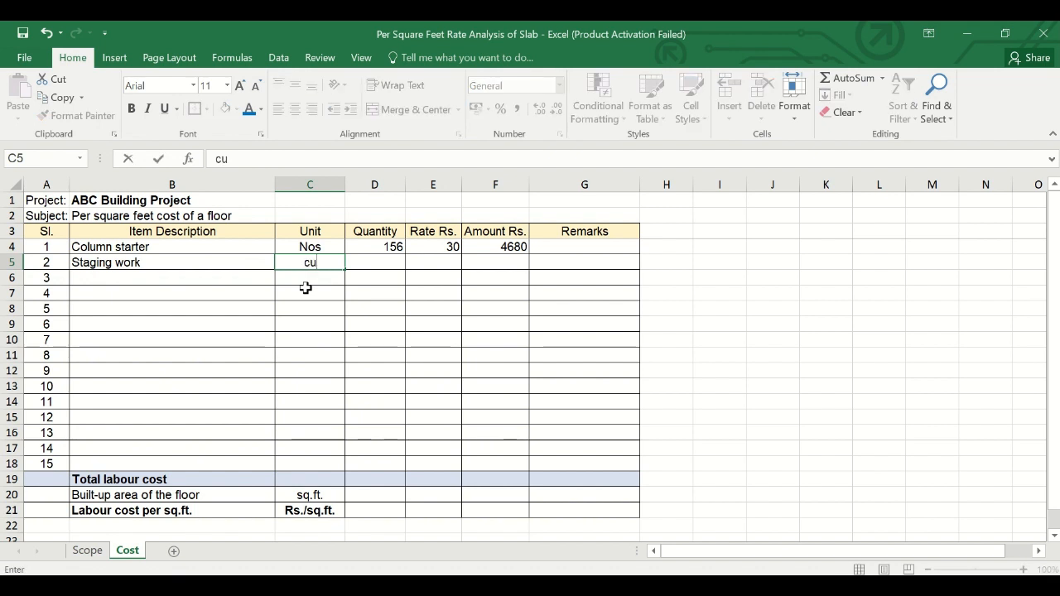
type(".m.")
key("Tab")
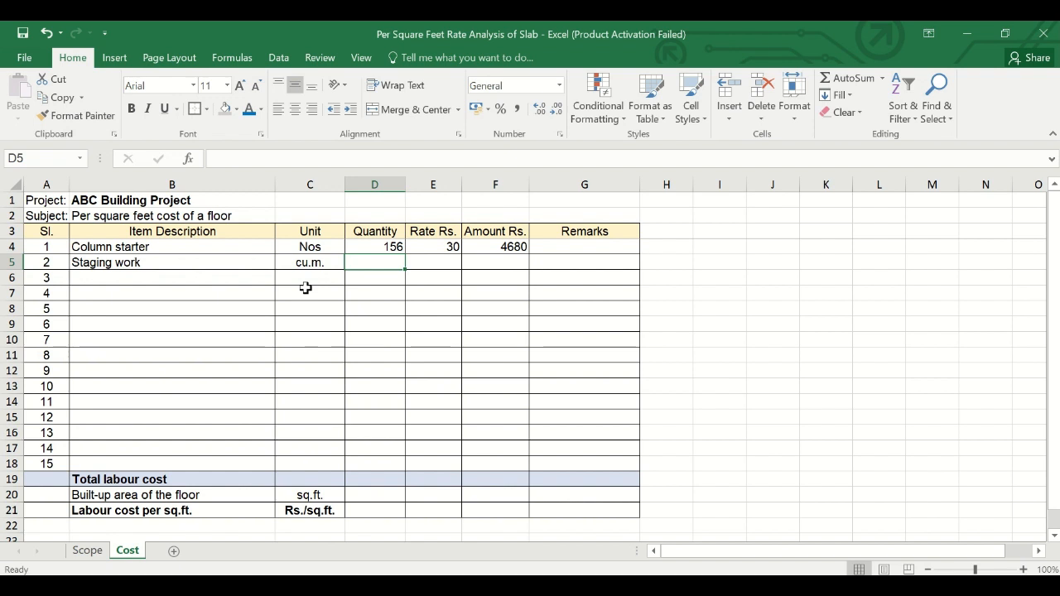
- On the Scope sheet, sum the floor areas of all levels in cell C13 below the table
left_click(87, 550)
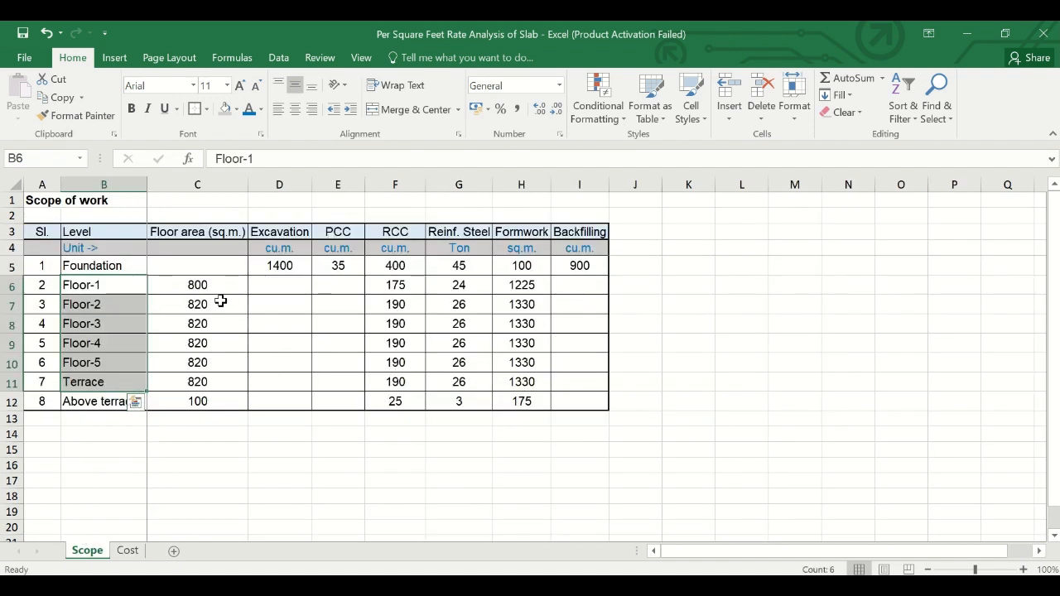
left_click_drag(218, 286, 207, 401)
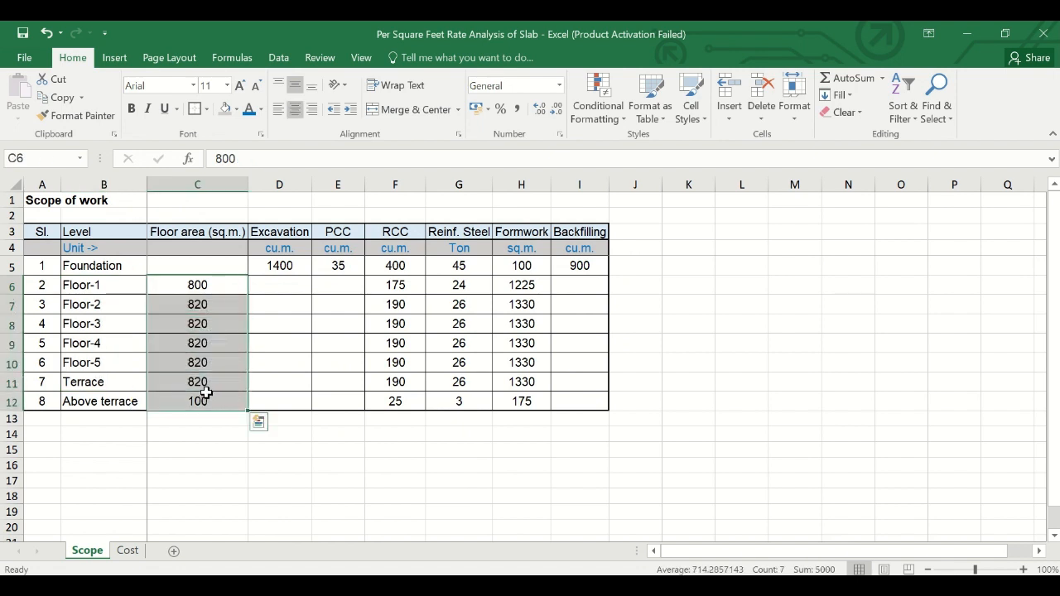
left_click(206, 418)
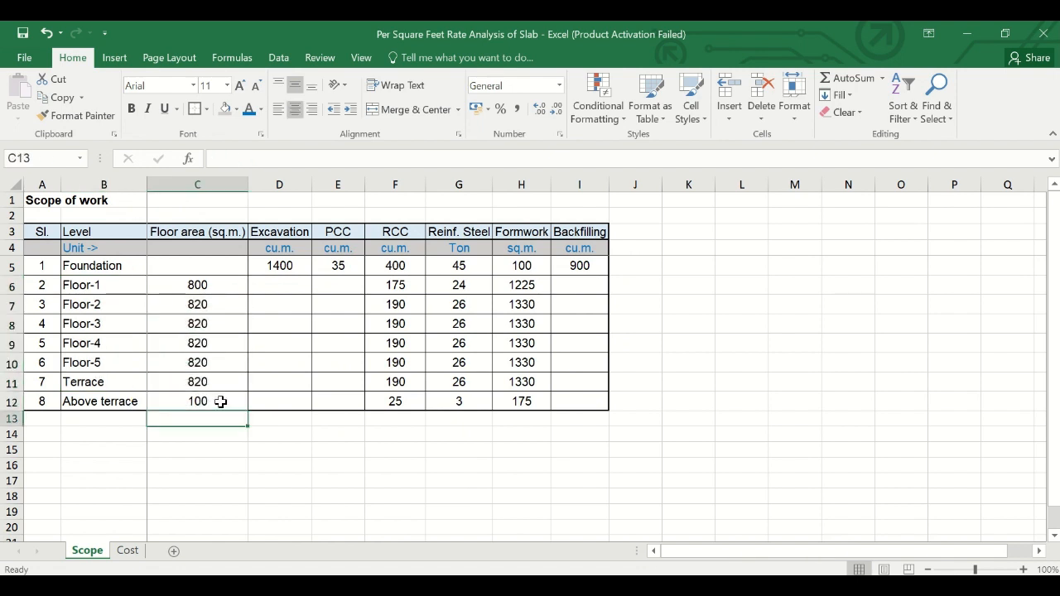
left_click(833, 78)
key("Return")
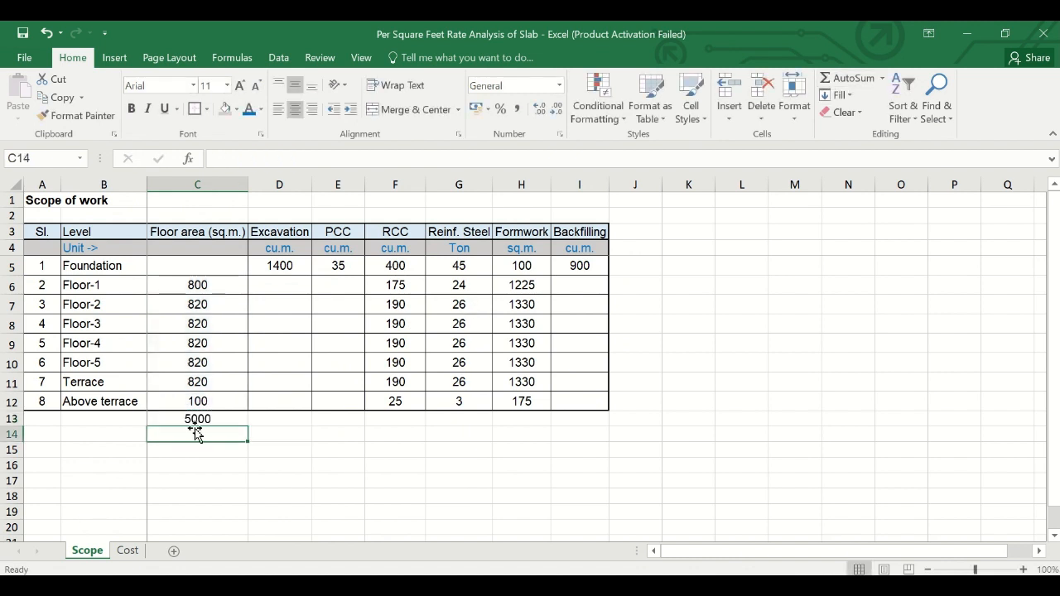
- Complete the Staging work row on the Cost sheet with quantity =5000*3.5, rate 40 and the amount formula copied from the row above
left_click(128, 551)
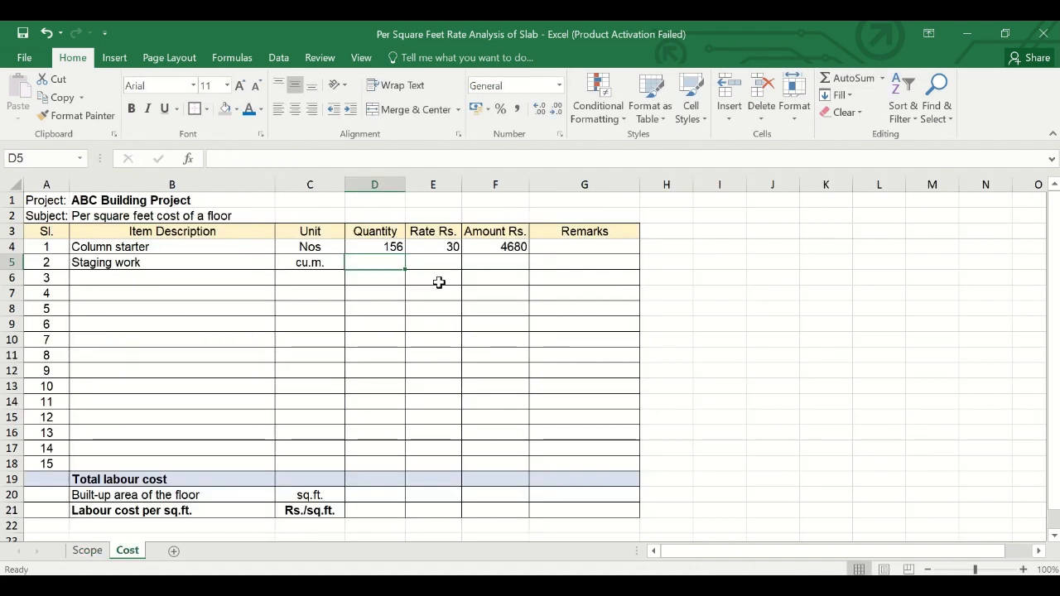
type("=5")
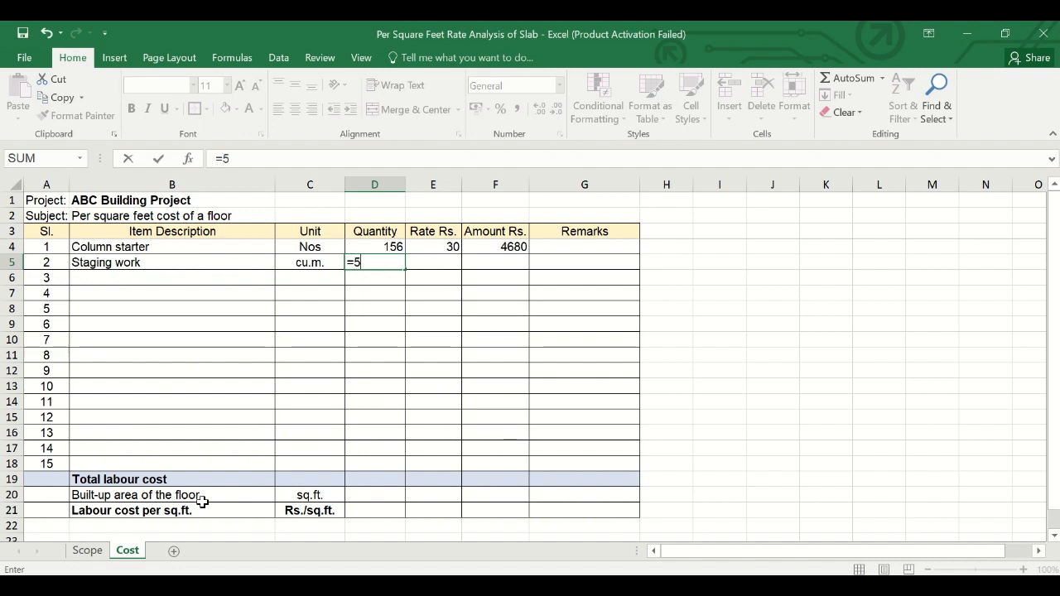
type("000*3.5")
key("Tab")
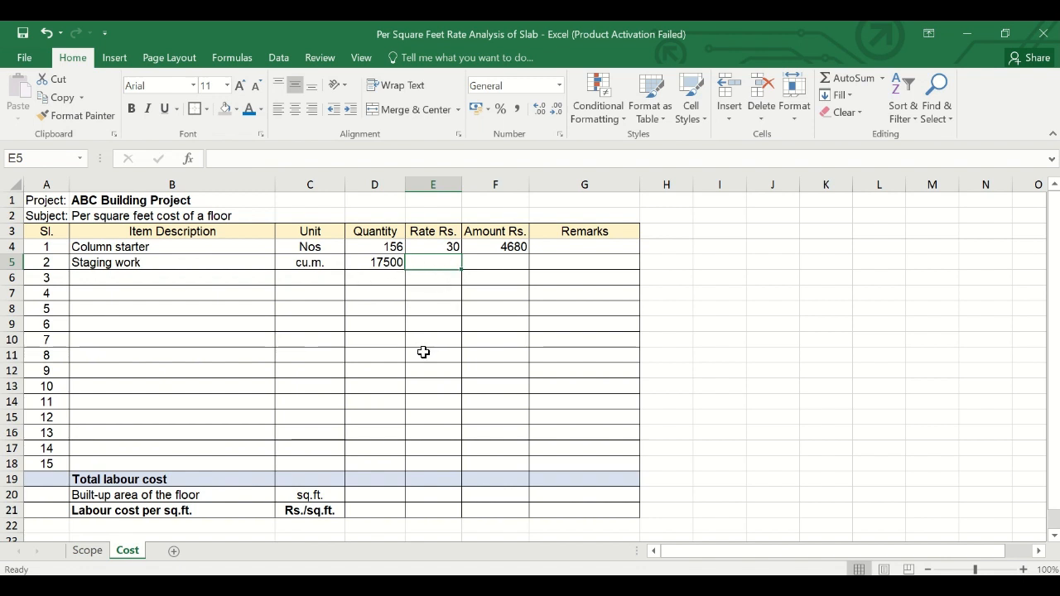
type("40")
key("Tab")
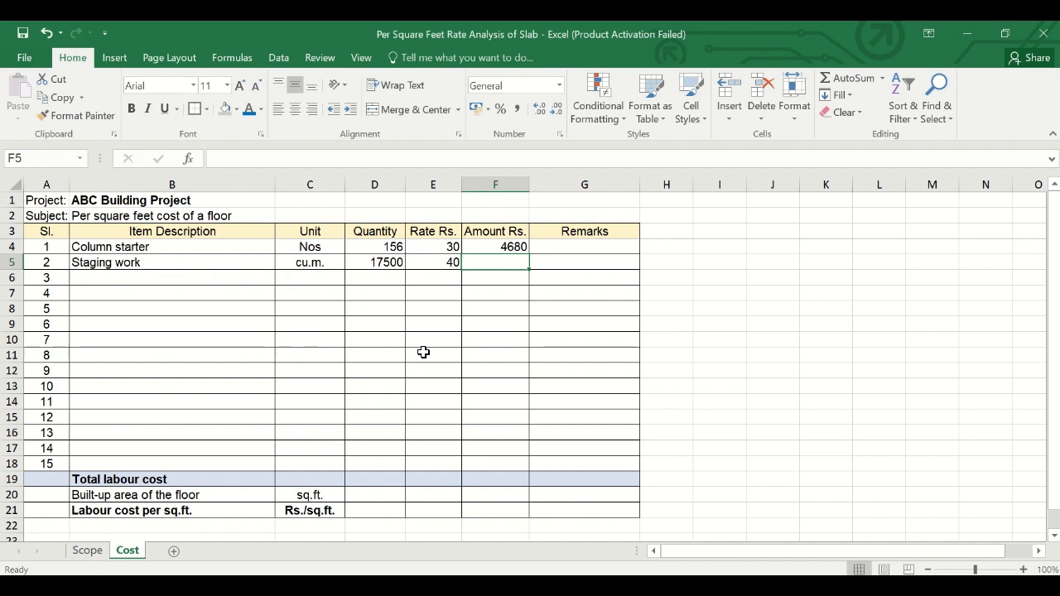
key("ctrl+d")
- Enter Formwork as the description of item 3 with the unit sq.m
left_click(97, 277)
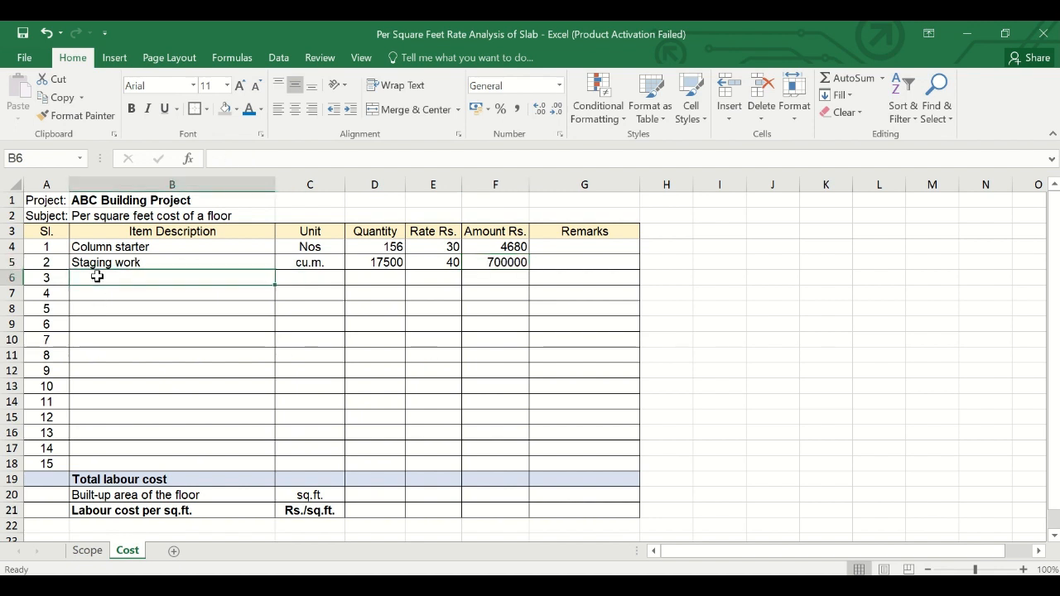
type("Form")
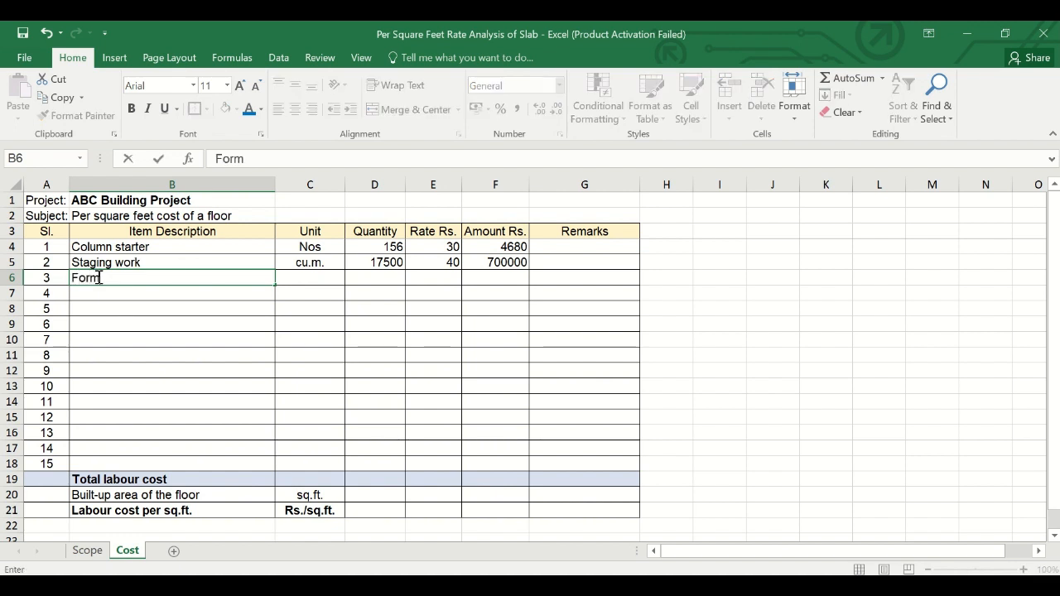
type("work")
key("Tab")
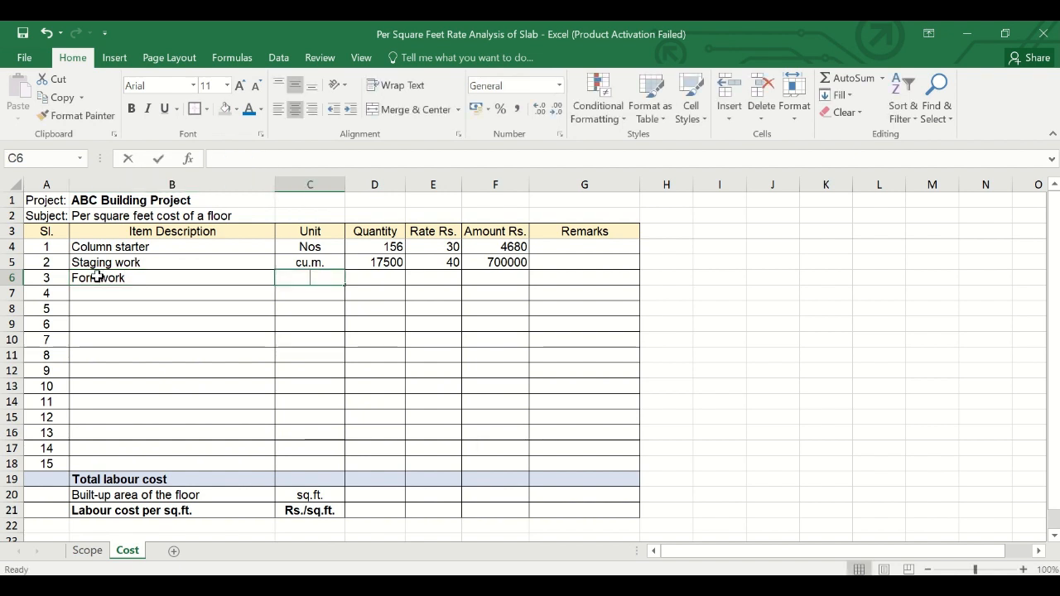
type("sq.m.")
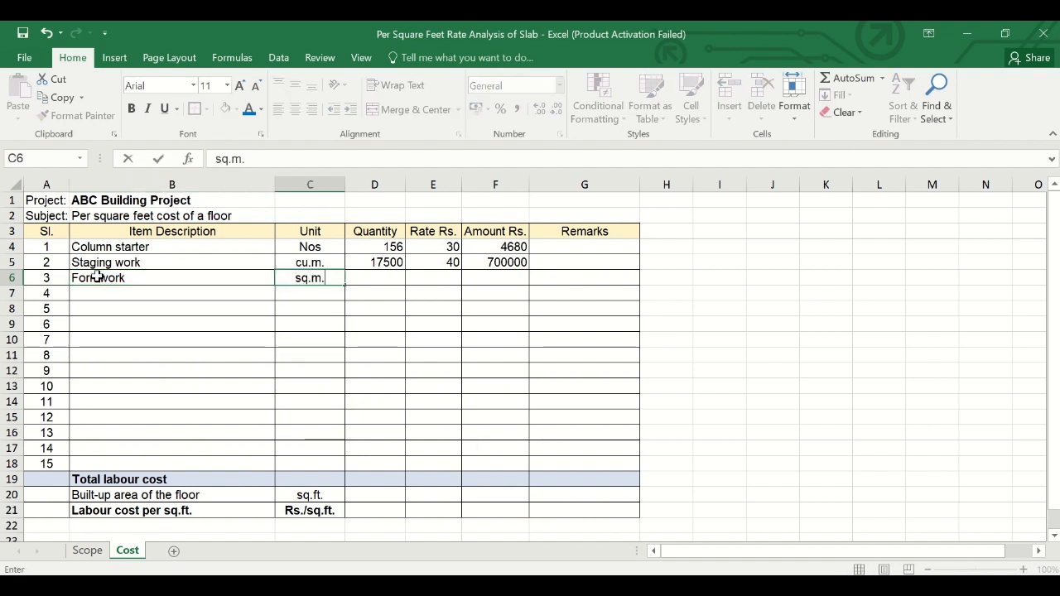
key("Tab")
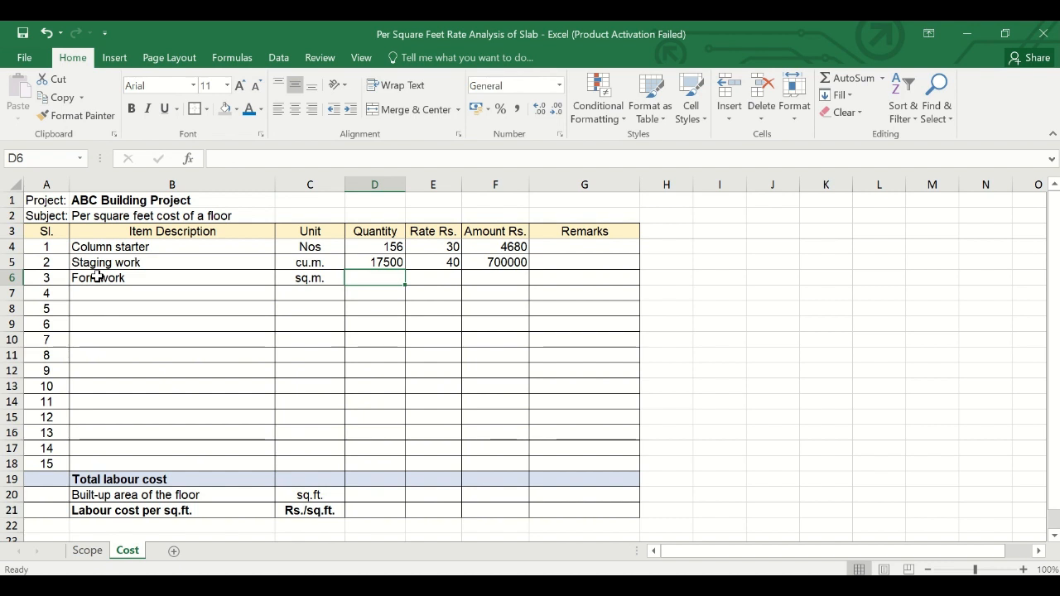
- On the Scope sheet, sum the RCC, Reinf. Steel and Formwork columns in row 13
left_click(86, 552)
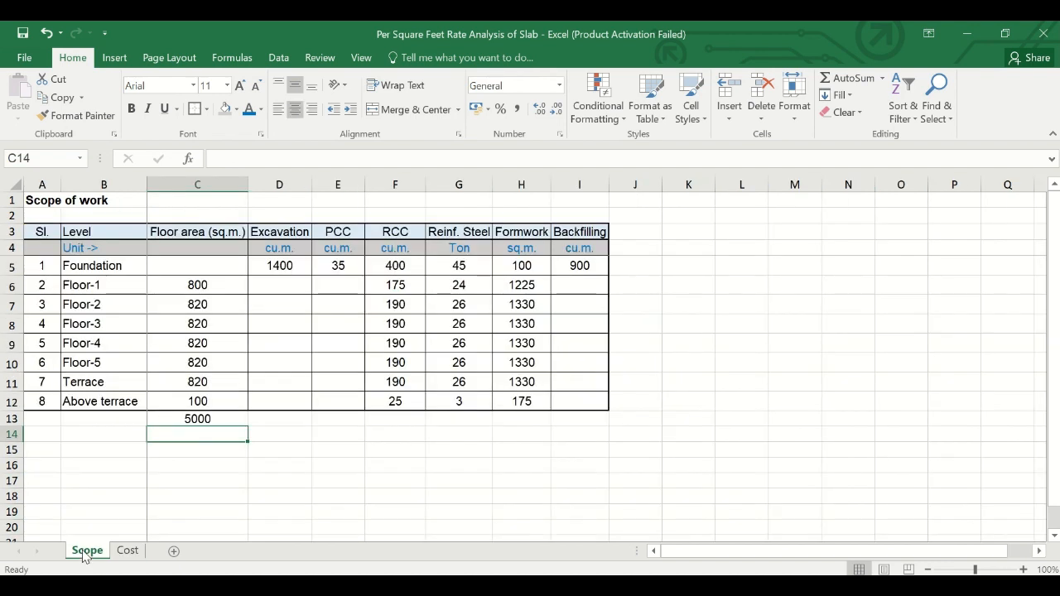
left_click(401, 416)
left_click(826, 78)
key("Tab")
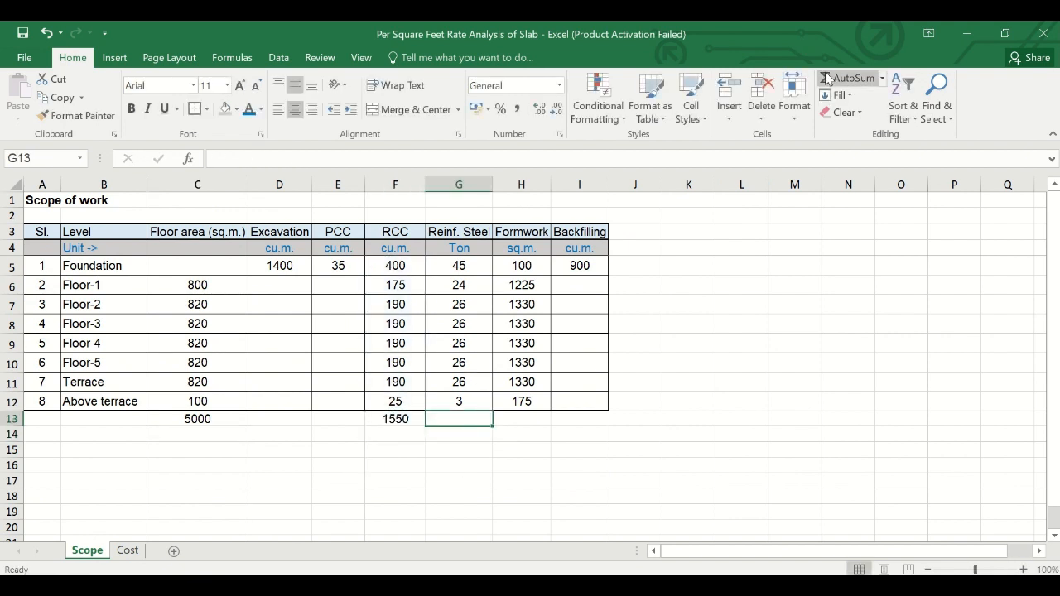
left_click(825, 78)
key("Tab")
double_click(825, 78)
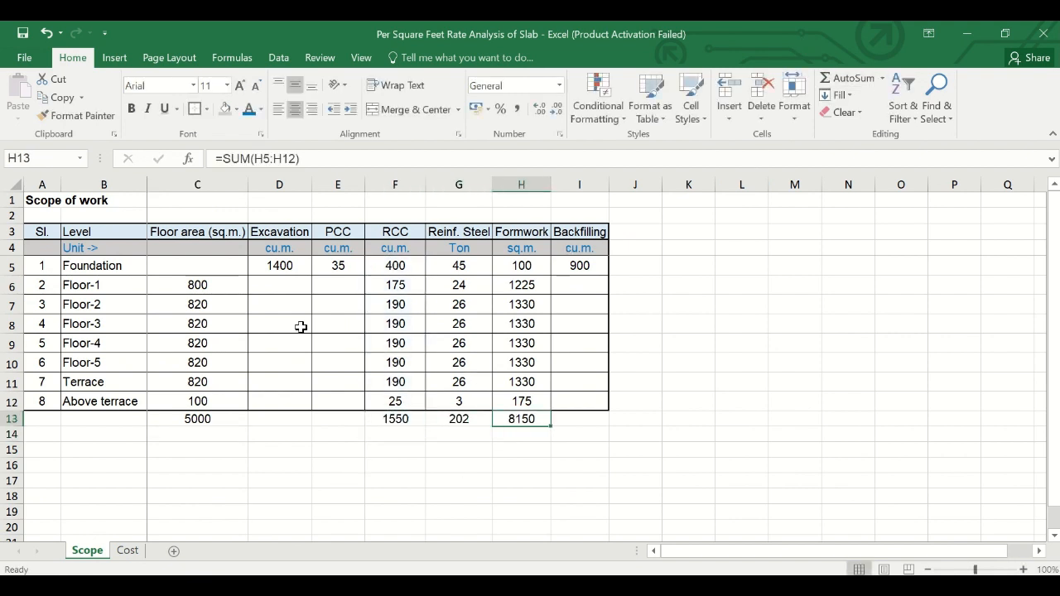
- Format the totals row A13:I13 on the Scope sheet in bold with a grey fill and an outline border
left_click_drag(43, 414, 589, 412)
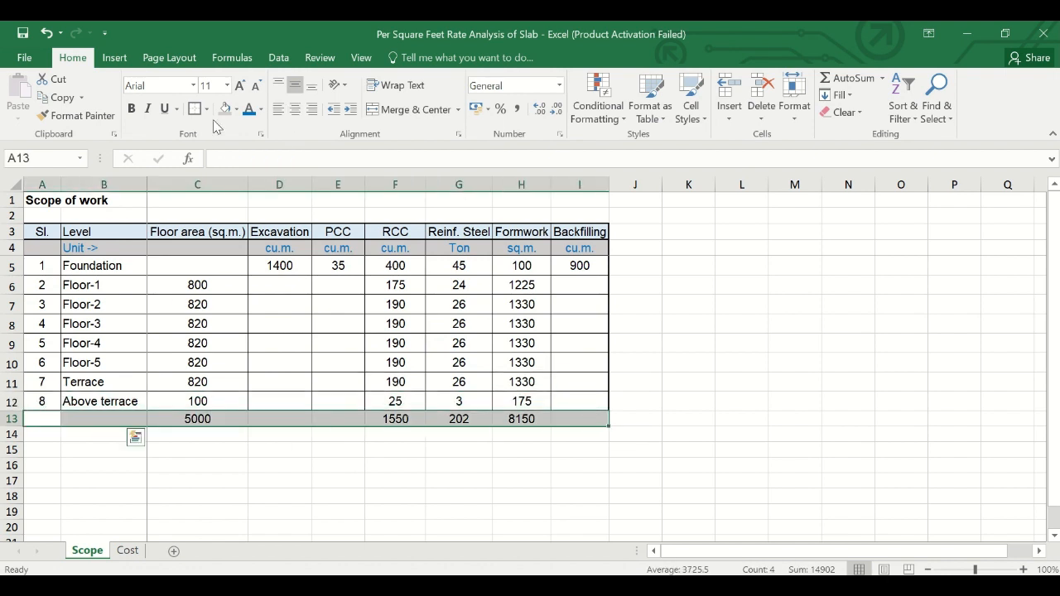
left_click(131, 109)
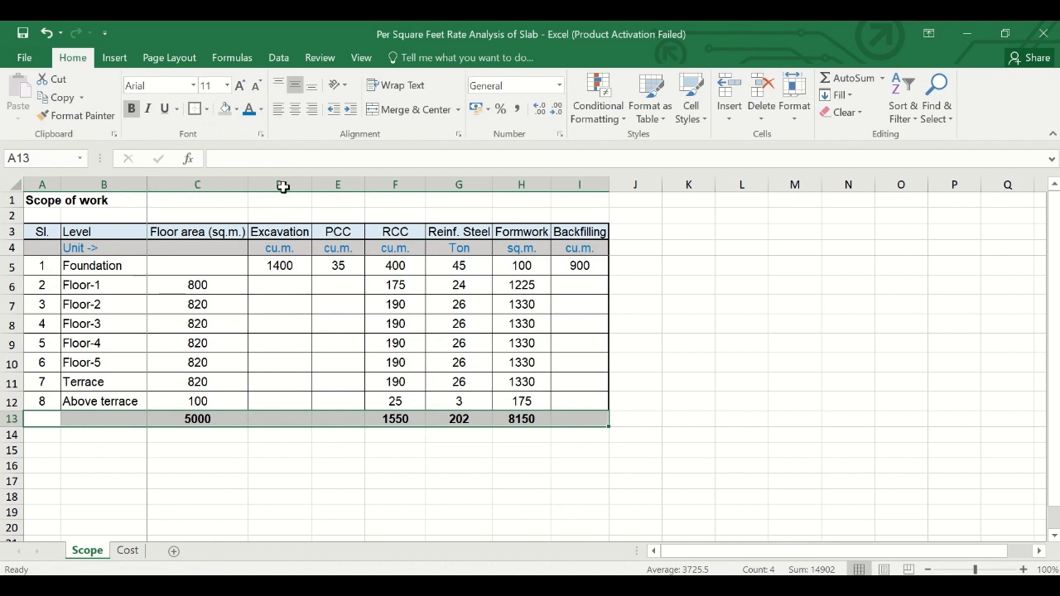
key("ctrl+q")
left_click(226, 109)
left_click(437, 333)
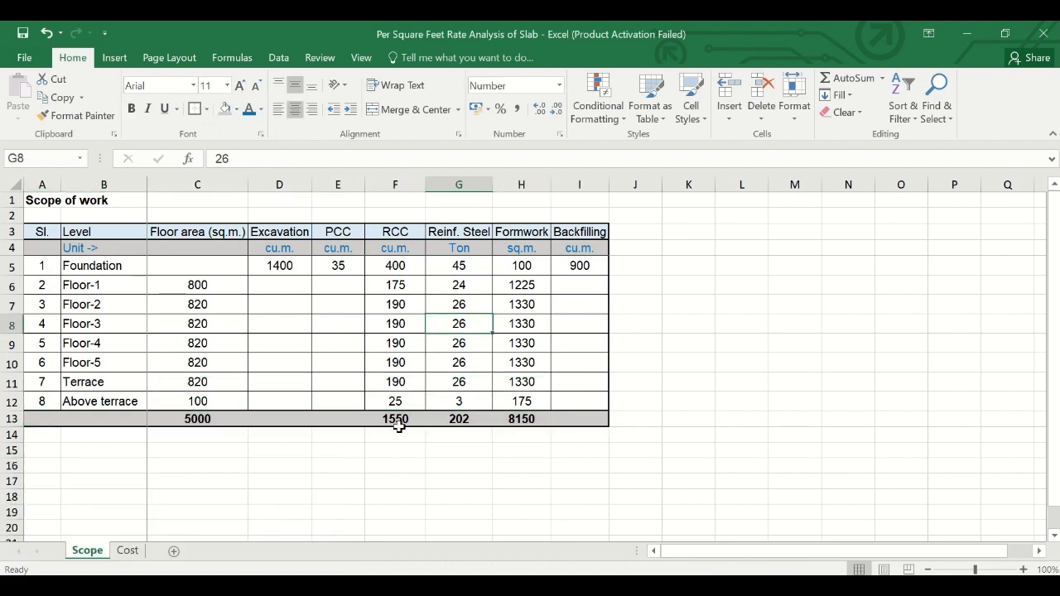
- Change the Formwork total to =SUM(H6:H12), leaving out the foundation, and copy the formula to the RCC and Reinf. Steel totals
left_click(539, 420)
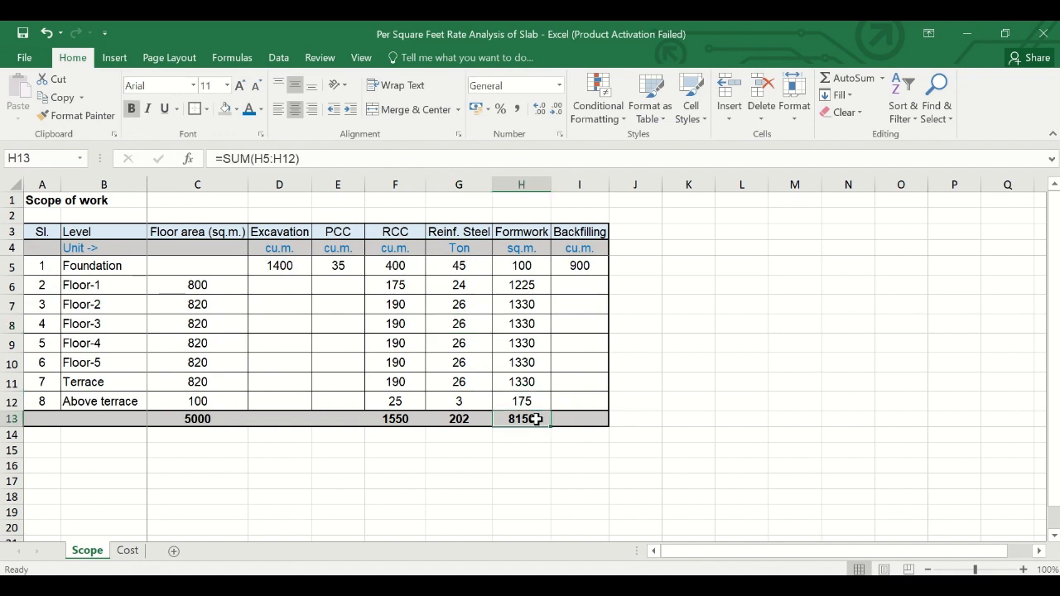
double_click(536, 420)
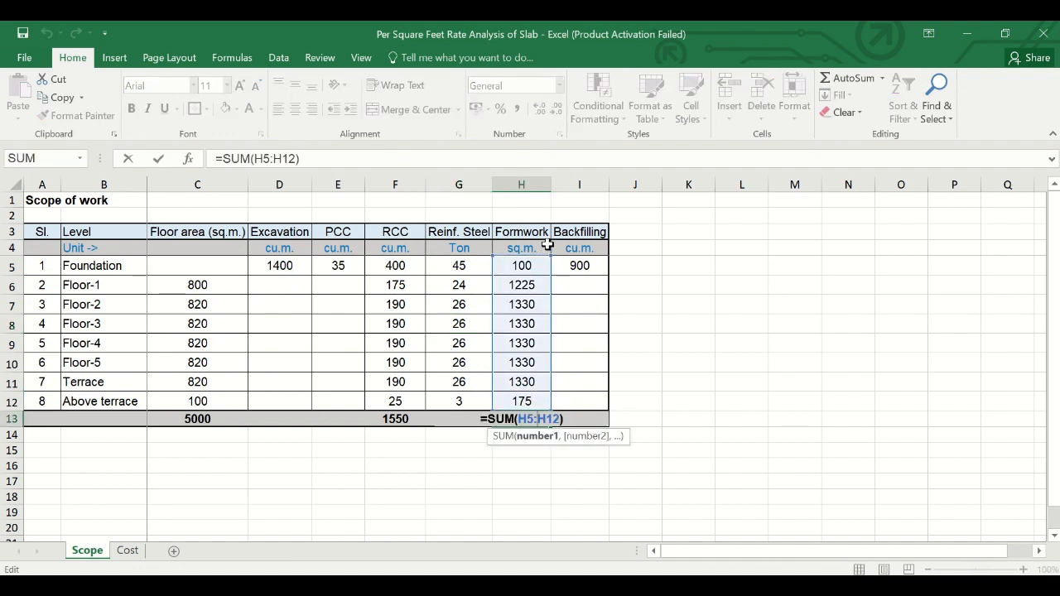
left_click_drag(550, 250, 547, 270)
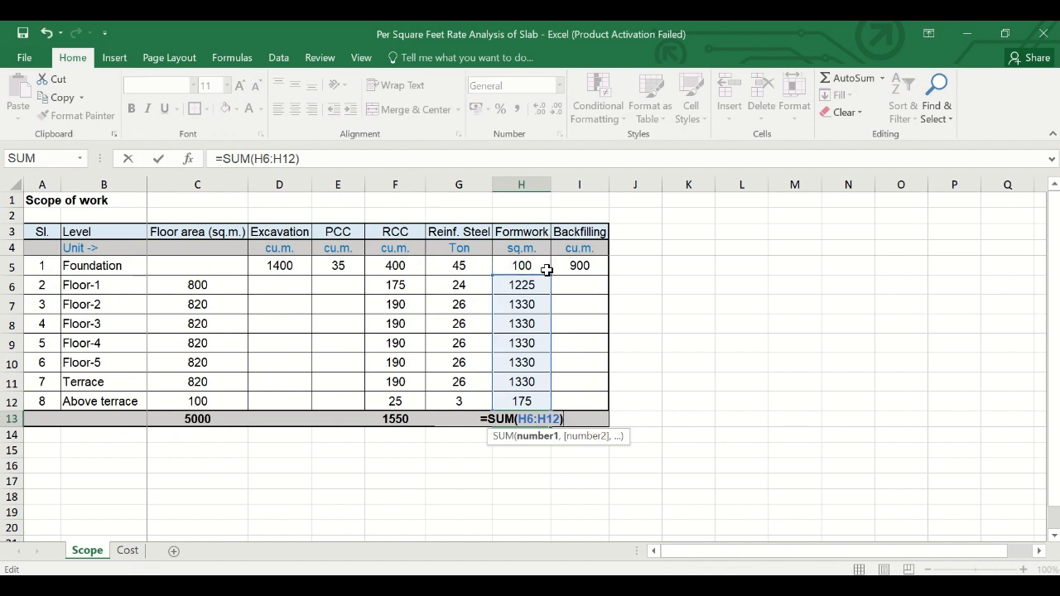
key("Return")
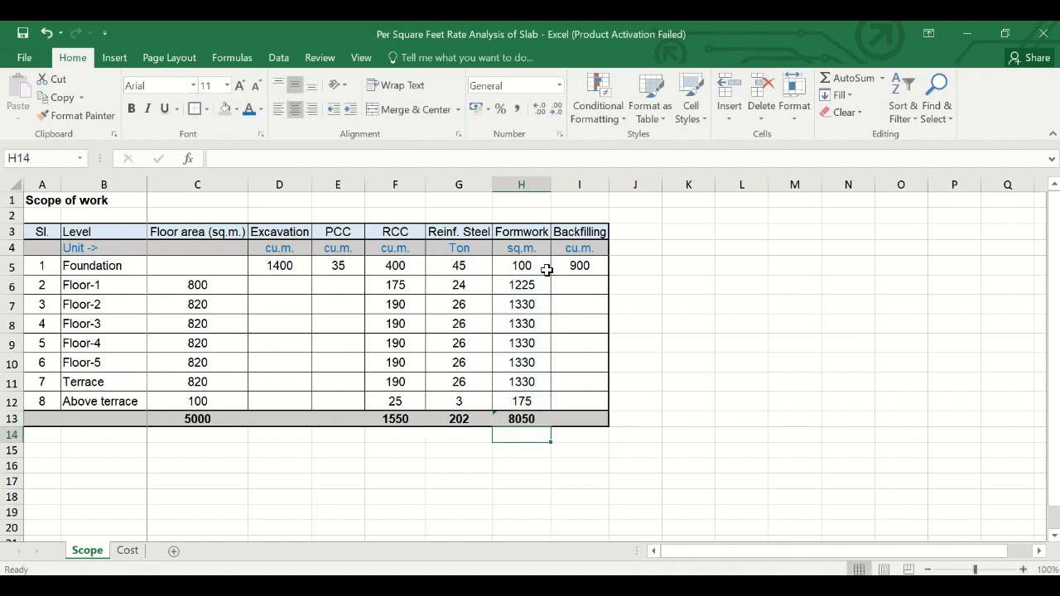
left_click(543, 419)
key("ctrl+c")
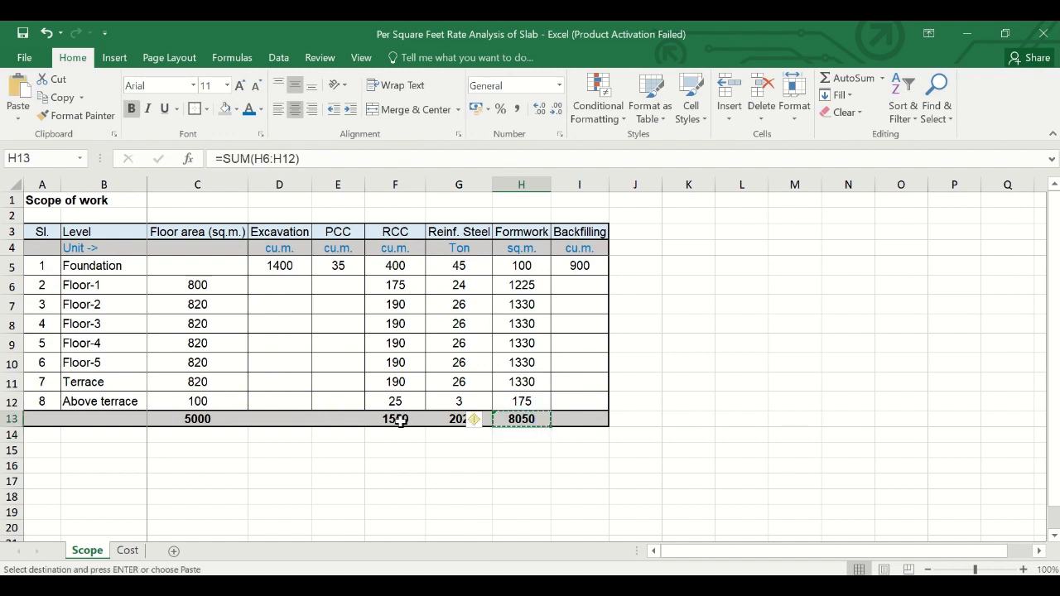
left_click_drag(402, 420, 447, 420)
key("ctrl+v")
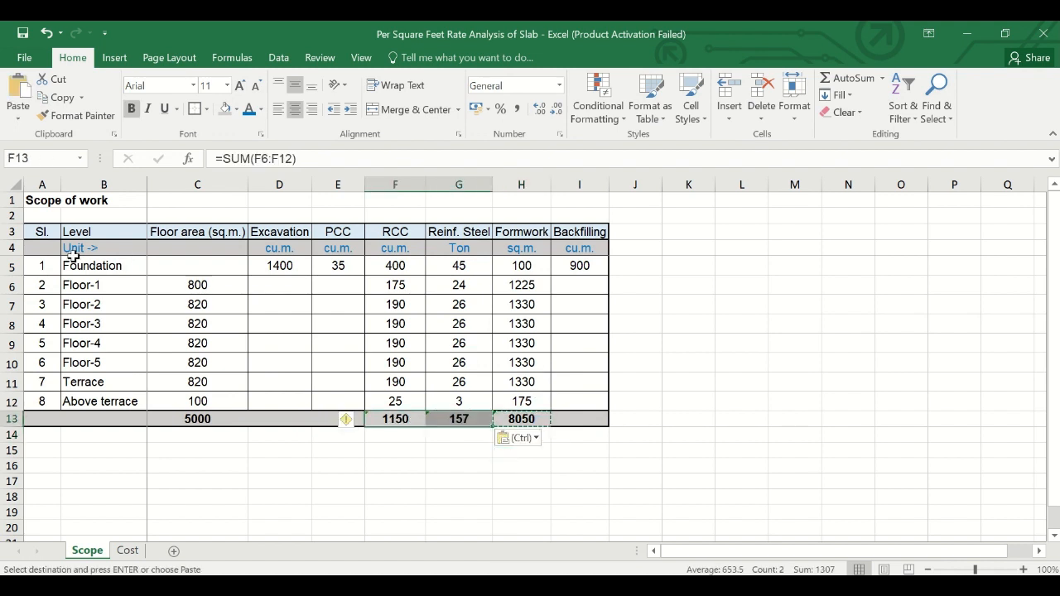
- Insert a blank row between Foundation and Floor-1 in the scope table
left_click(4, 287)
key("ctrl+shift+plus")
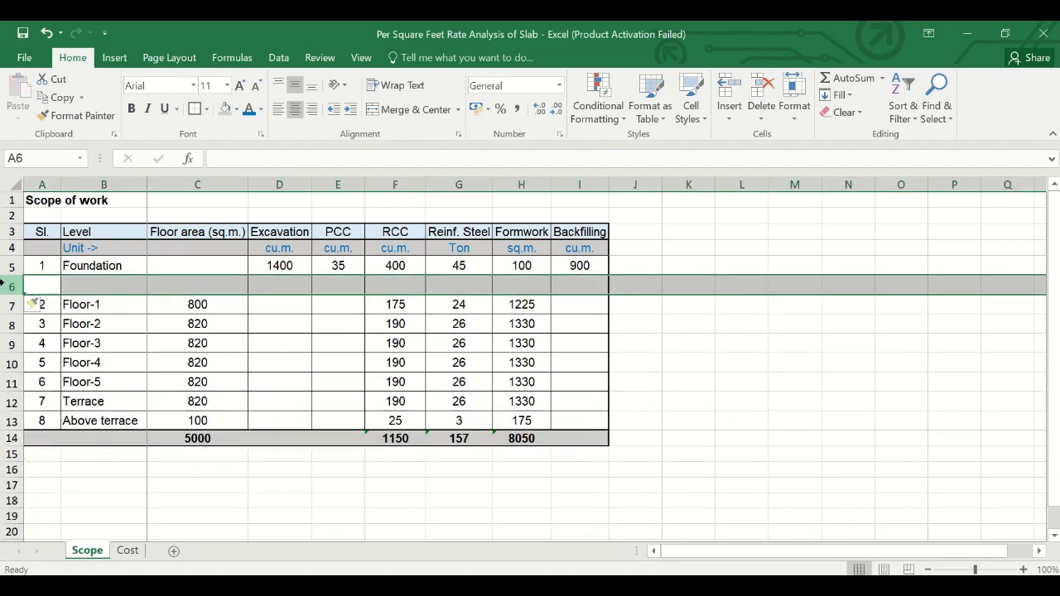
left_click(454, 347)
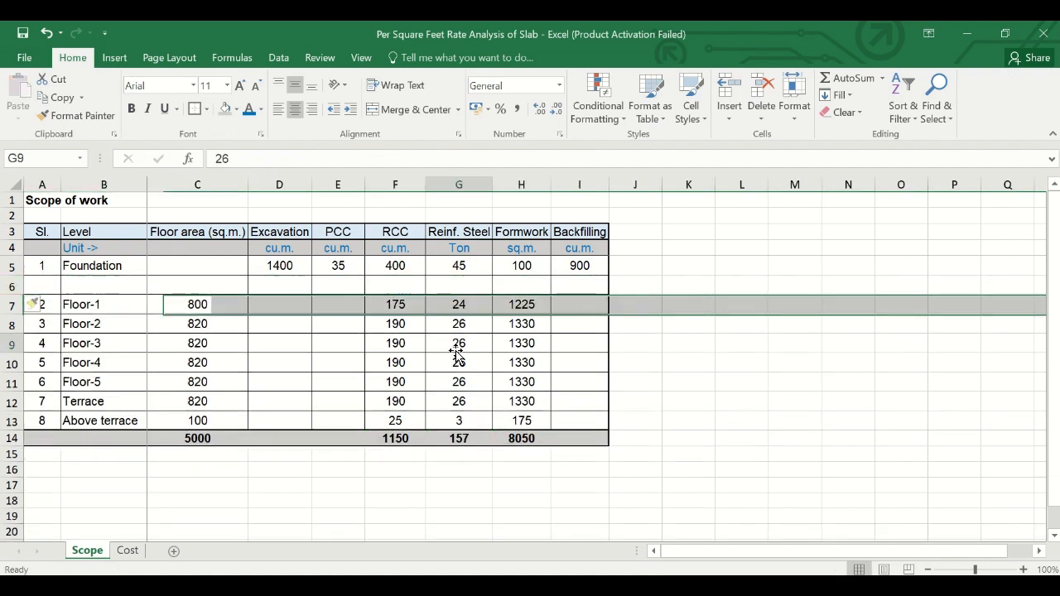
- Complete the Formwork row on the Cost sheet with quantity =Scope!H14, rate 240 and the amount formula copied from the row above
left_click(126, 551)
type("=")
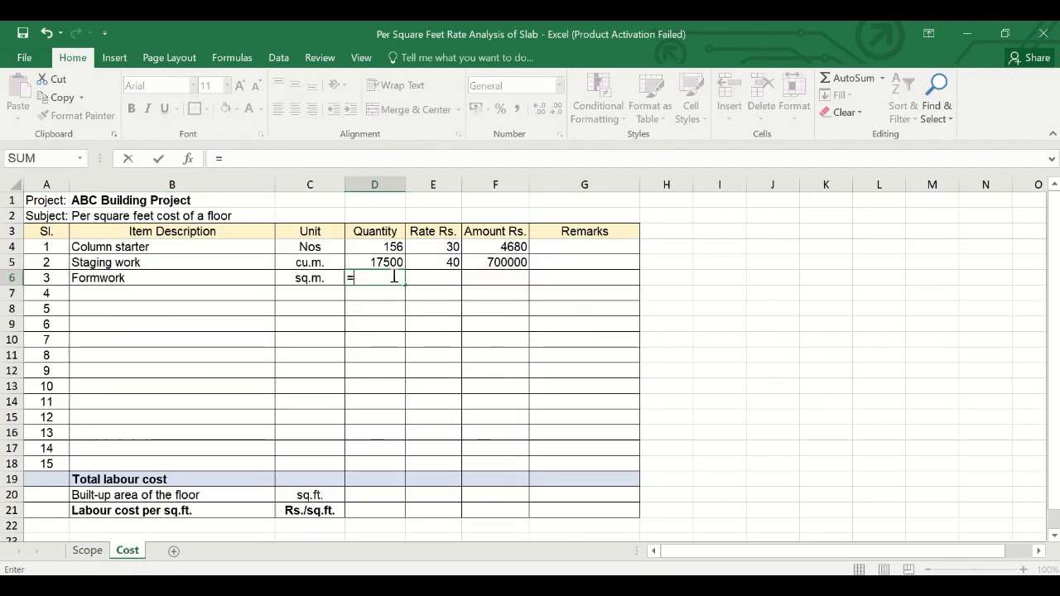
left_click(87, 551)
left_click(521, 439)
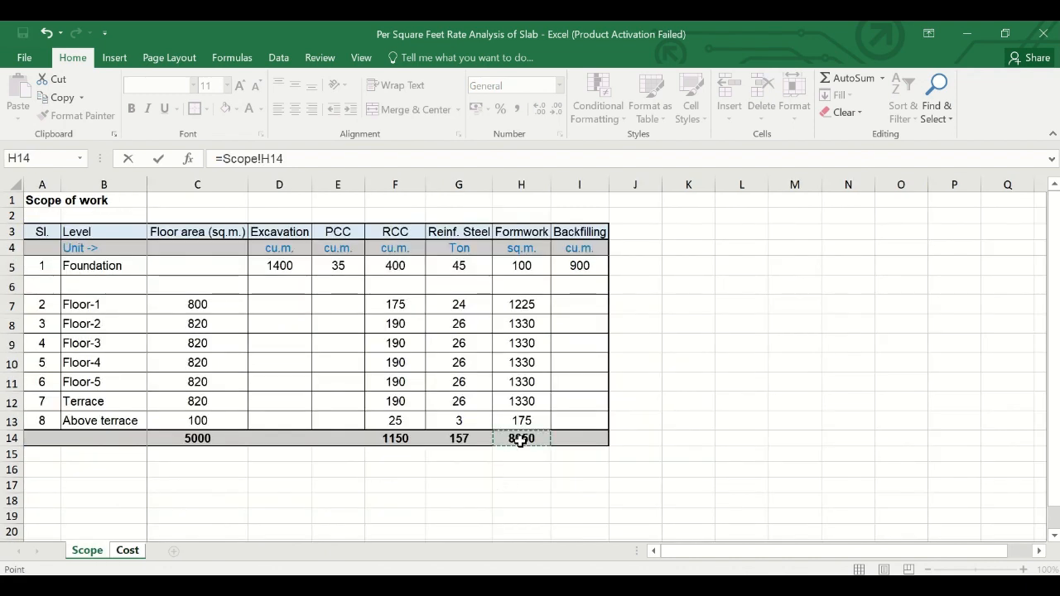
key("Tab")
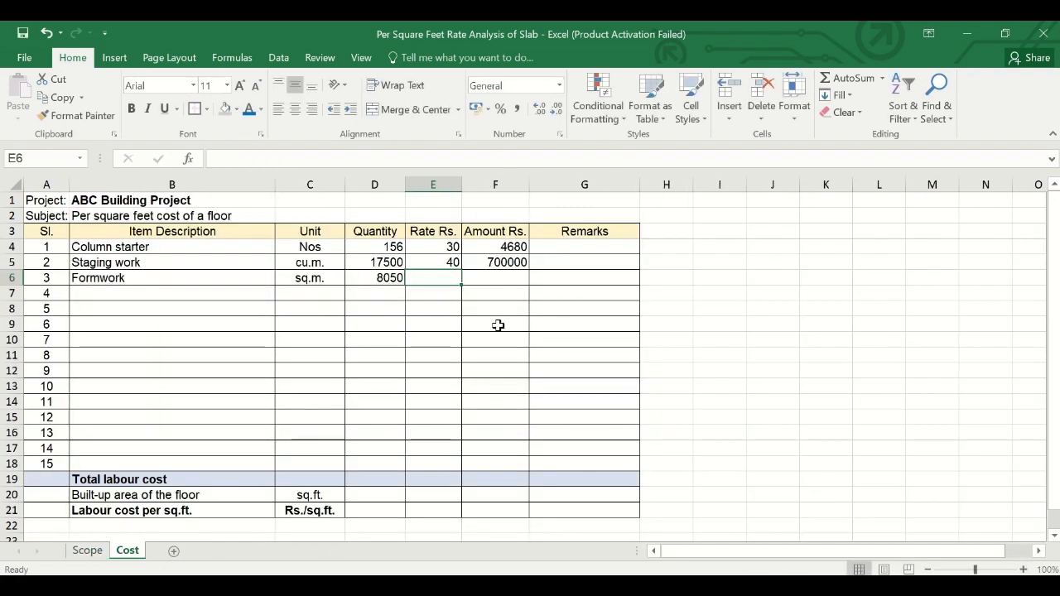
type("240")
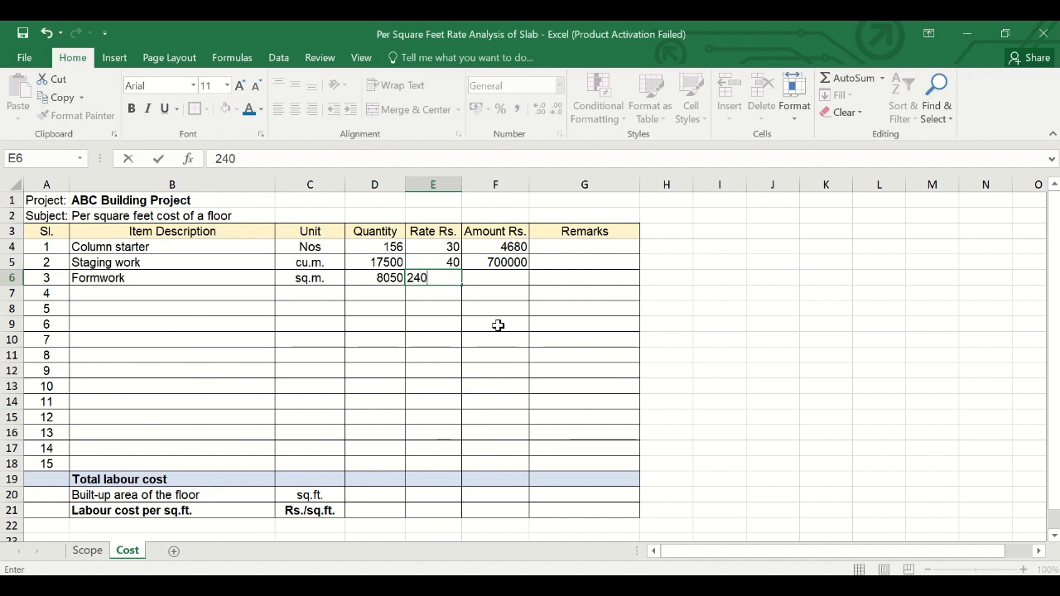
key("Tab")
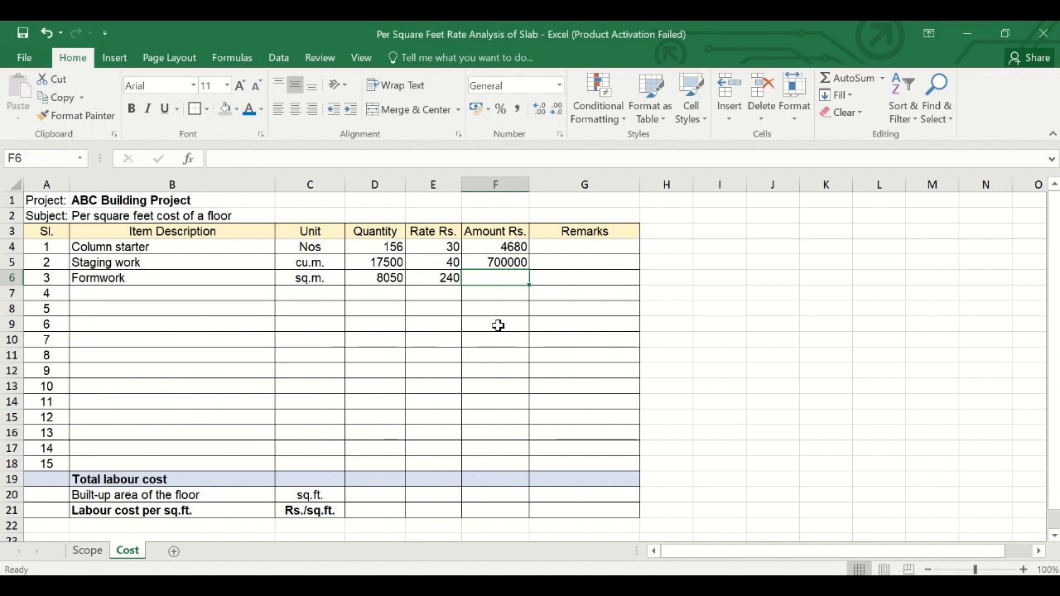
key("ctrl+d")
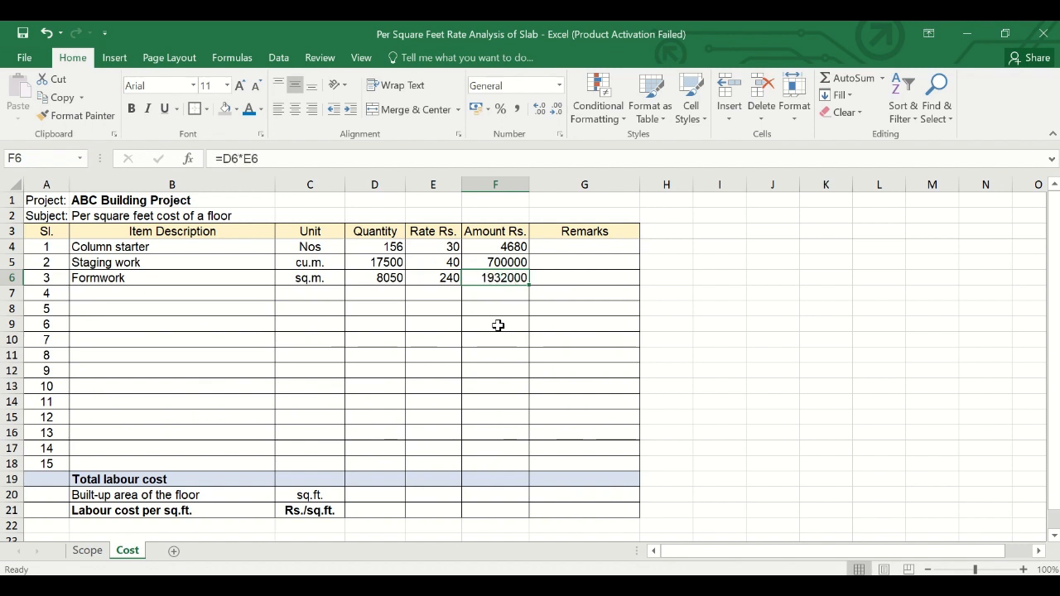
- Enter Reinforcement work as the description of item 4 with the unit Ton
left_click(115, 298)
left_click(115, 308)
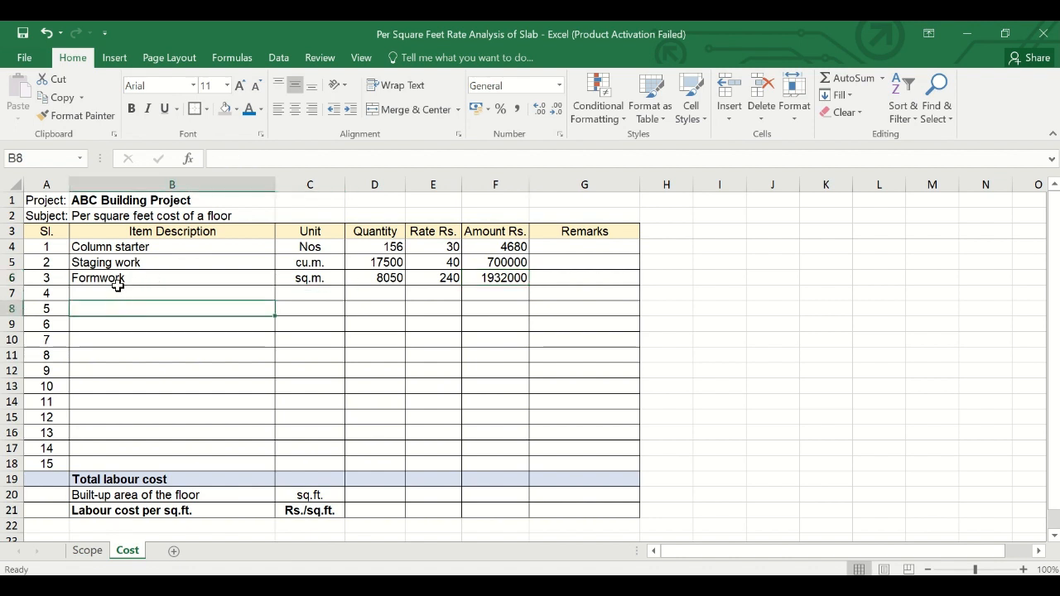
left_click(118, 287)
type("Reinforcem")
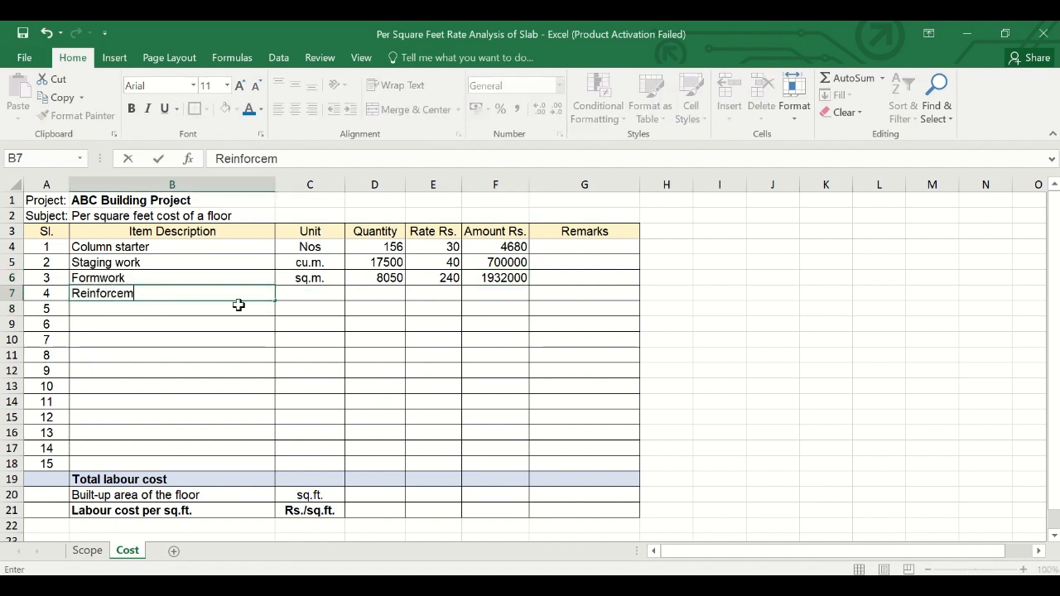
type("ent work")
key("Tab")
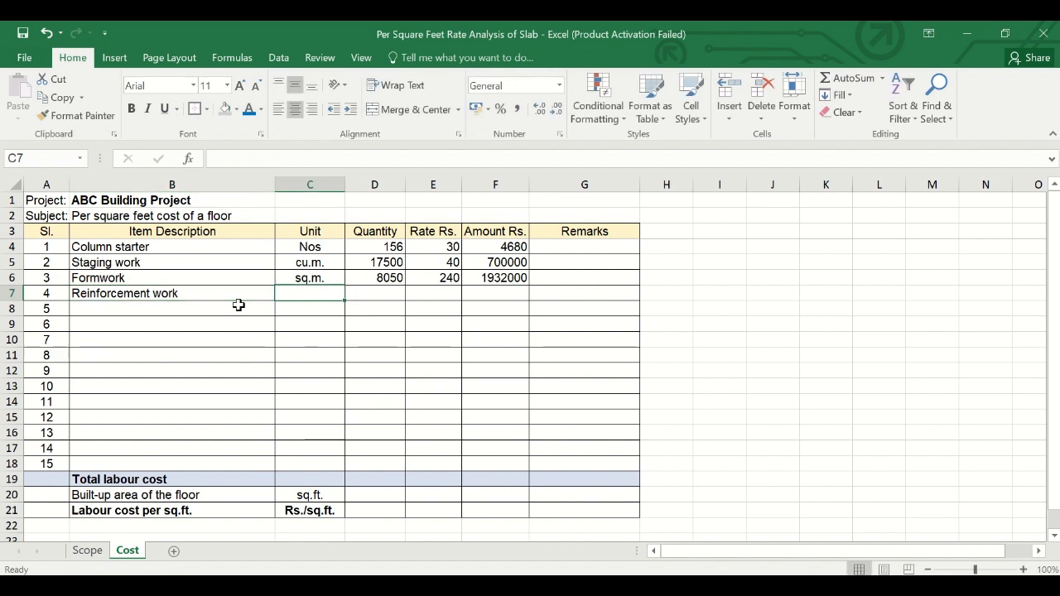
type("Ton")
key("Tab")
- Complete the Reinforcement work row with quantity =Scope!G14, rate 6500 and the amount formula copied from the row above
type("=")
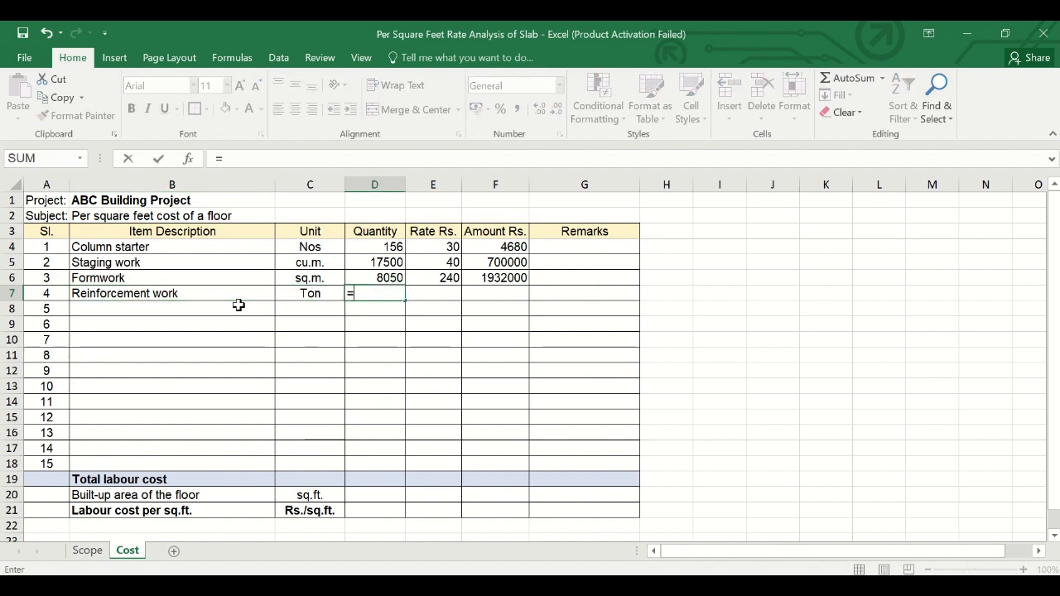
left_click(85, 550)
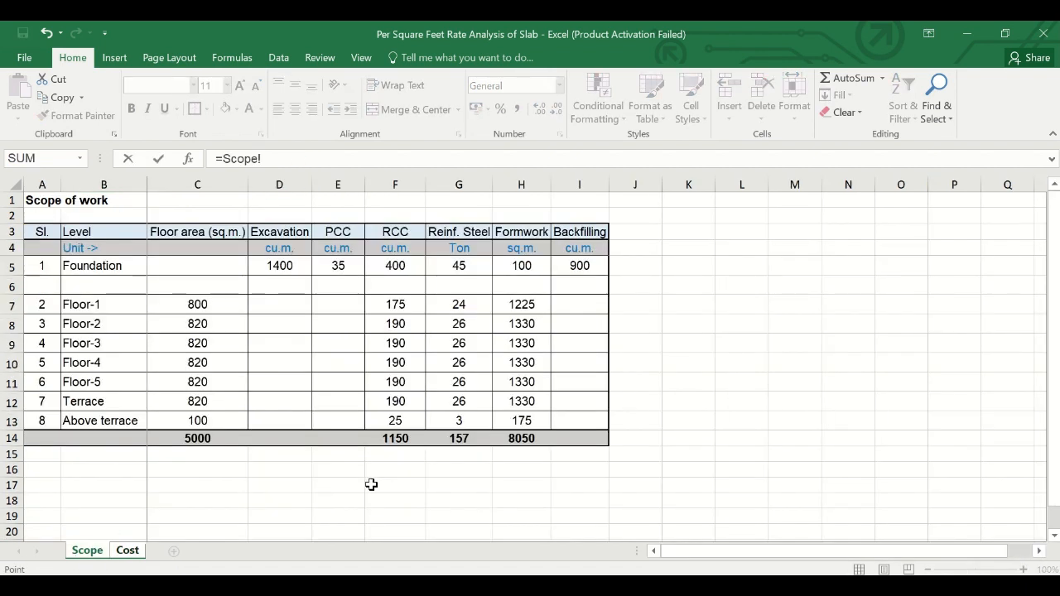
left_click(466, 446)
key("Tab")
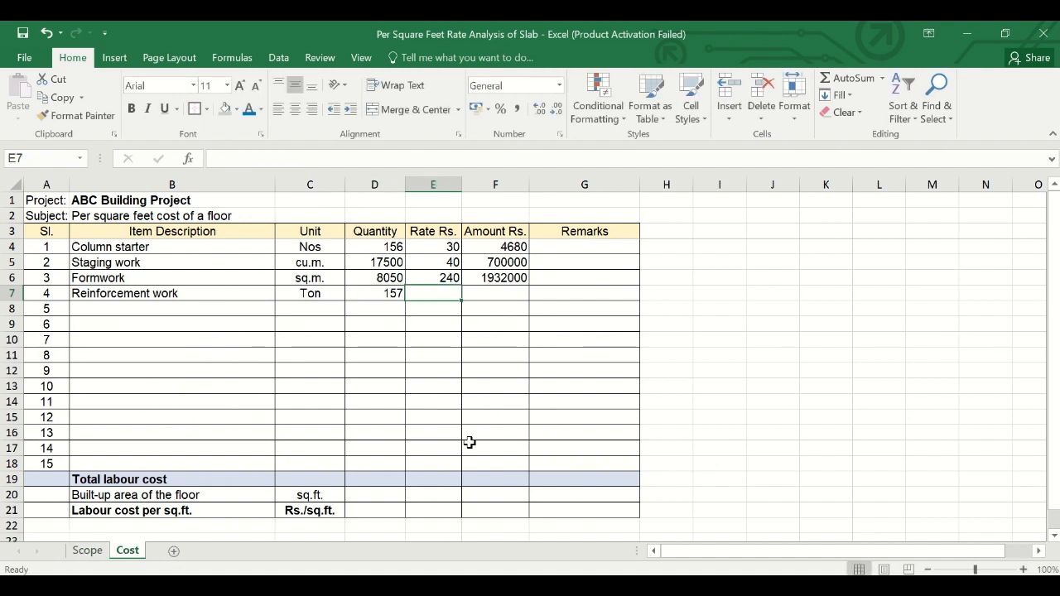
type("6500")
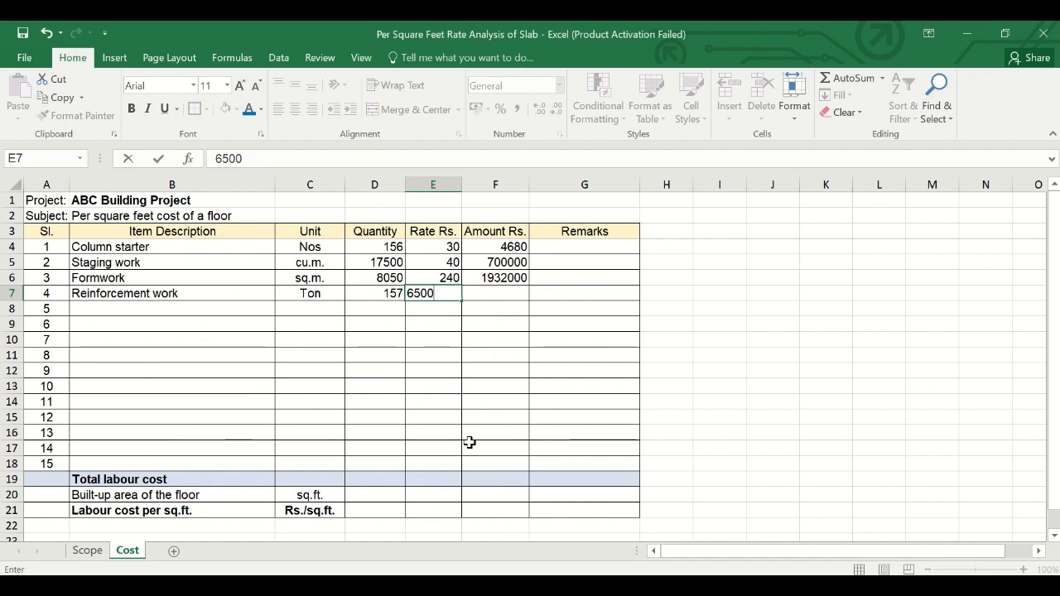
key("Tab")
key("ctrl+d")
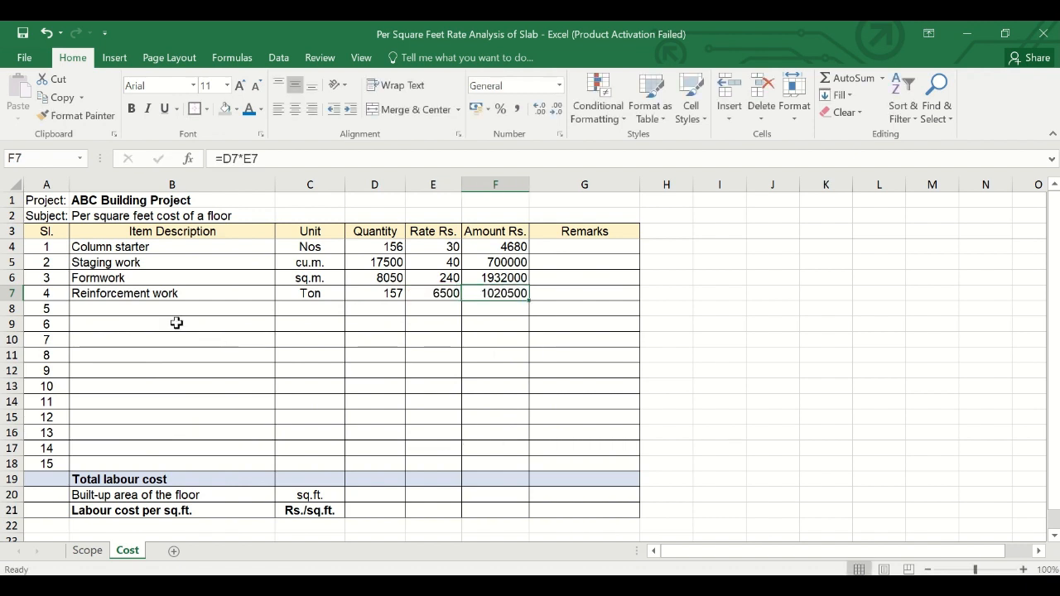
- Enter RCC work as the description of item 5 with the unit cu.m
left_click(136, 313)
type("RC")
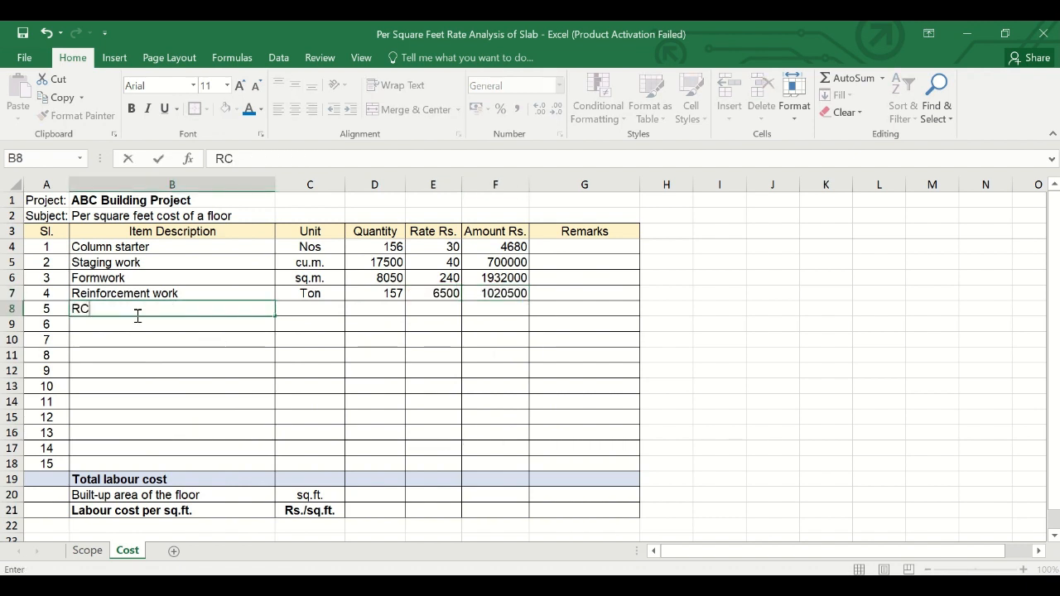
type("C work")
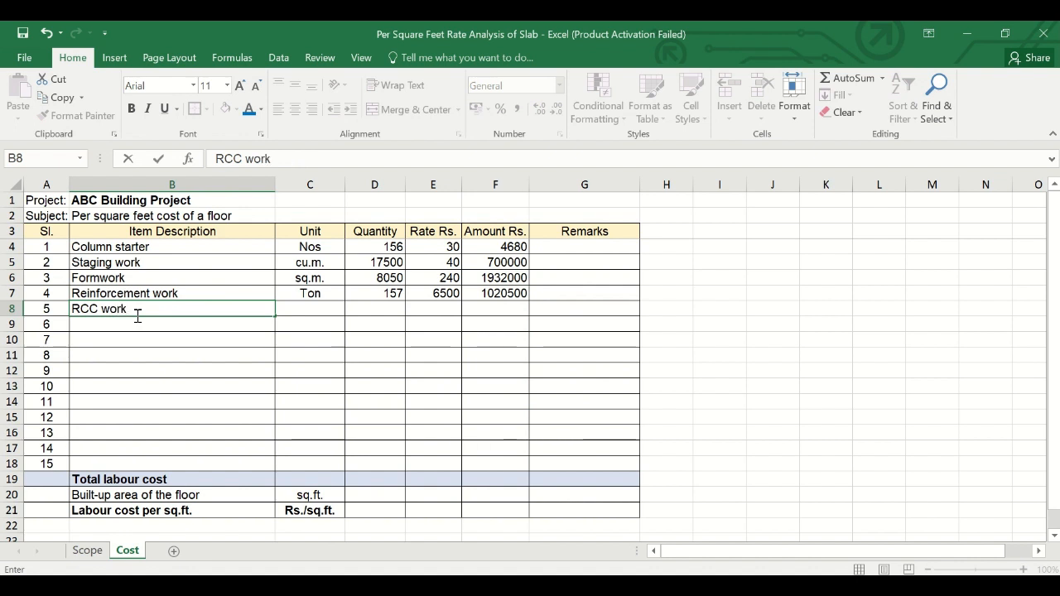
key("Tab")
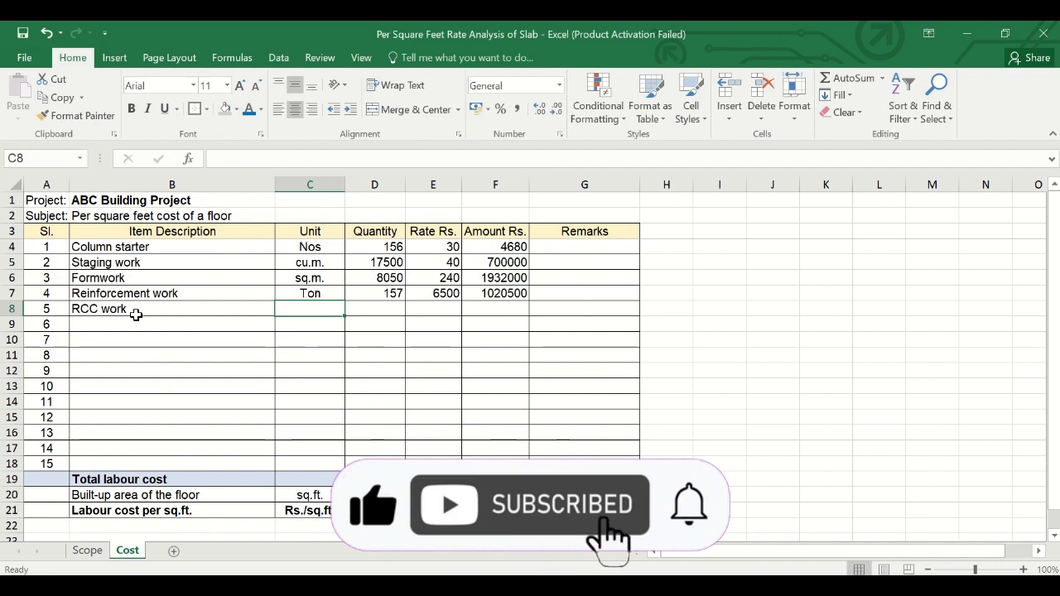
type("Cu.")
key("Tab")
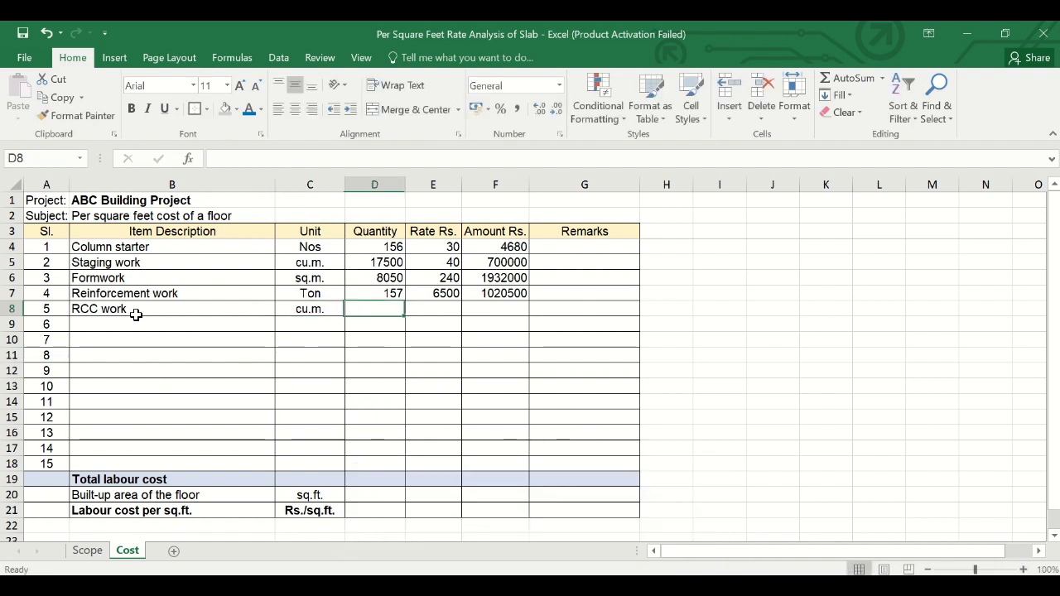
- Complete the RCC work row with quantity =Scope!F14, rate 200 and the amount formula copied from the row above
type("=")
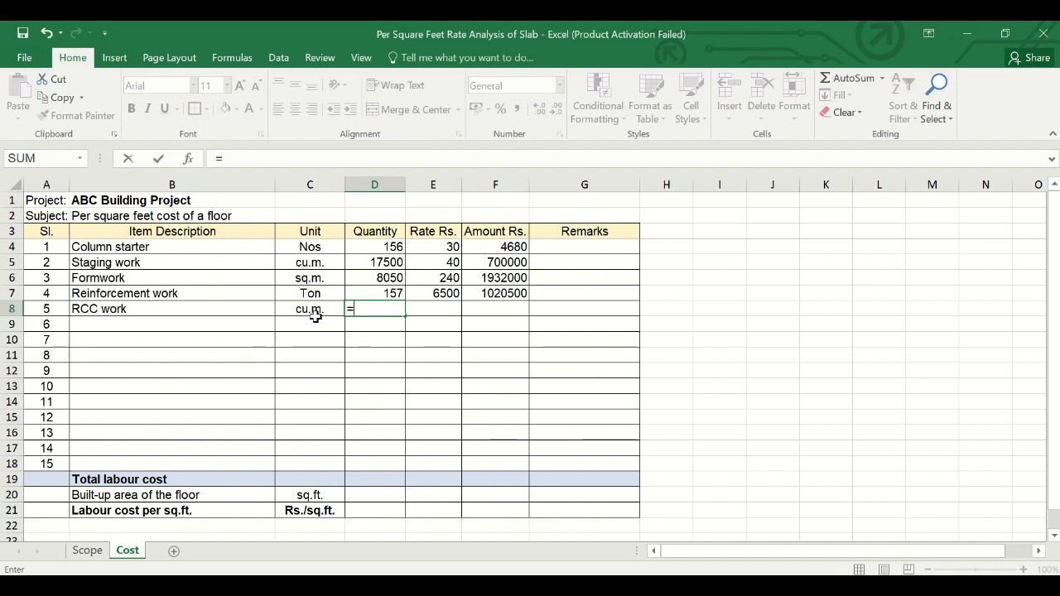
left_click(87, 551)
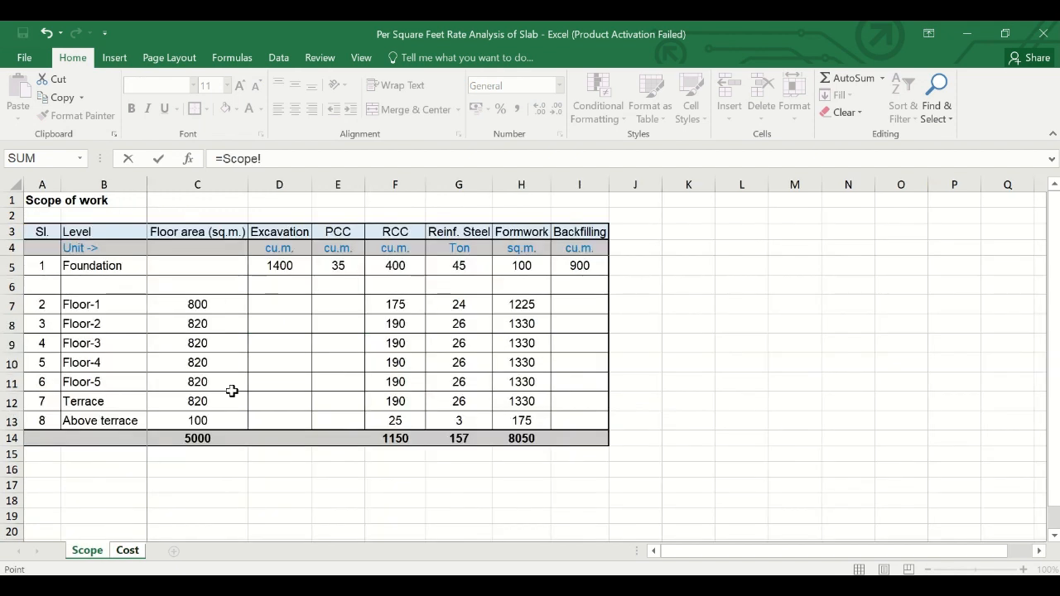
left_click(399, 440)
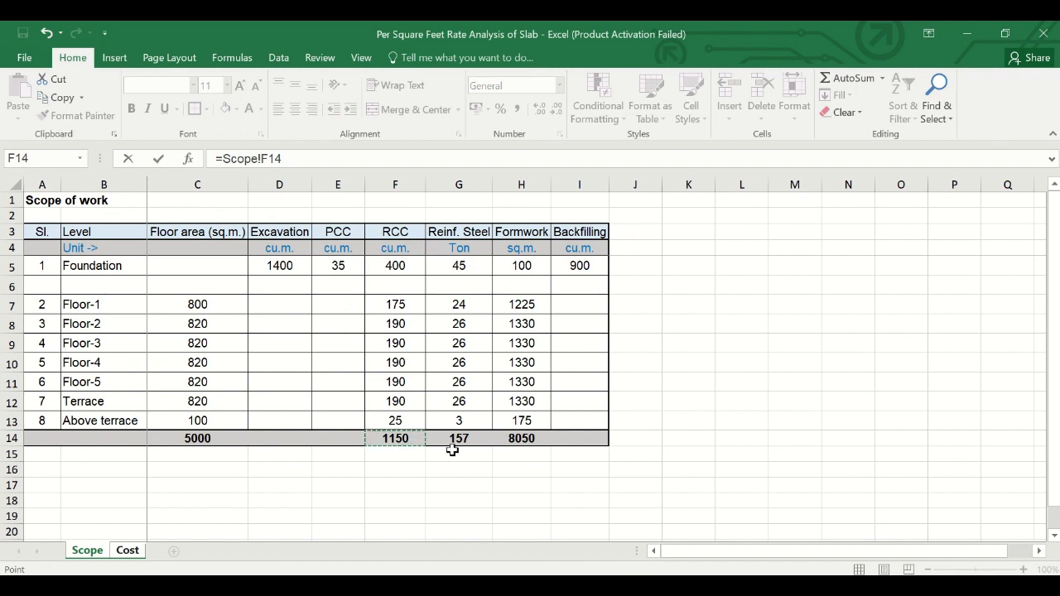
key("Tab")
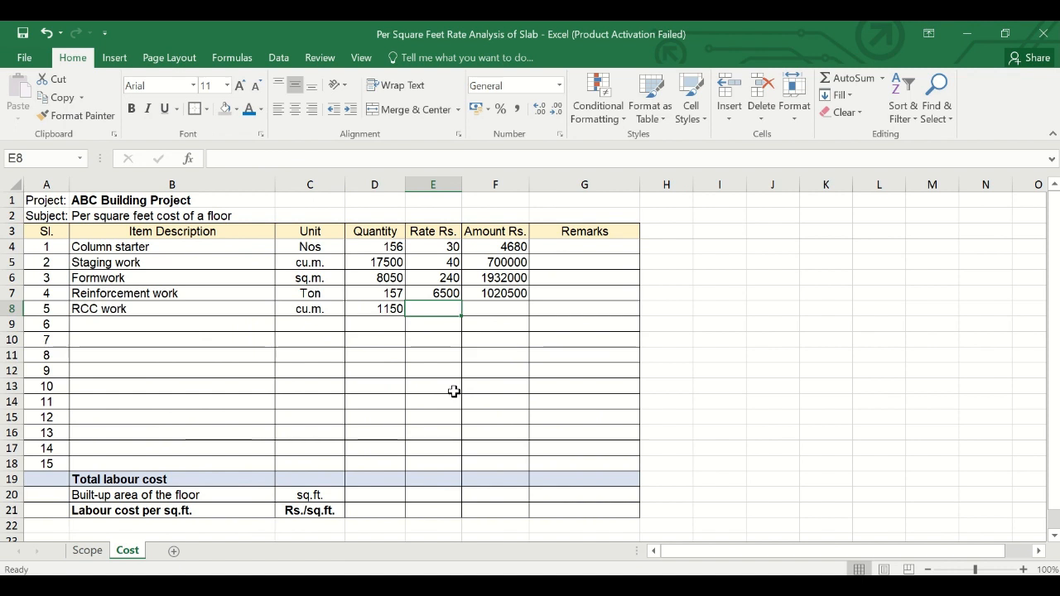
type("200")
key("Tab")
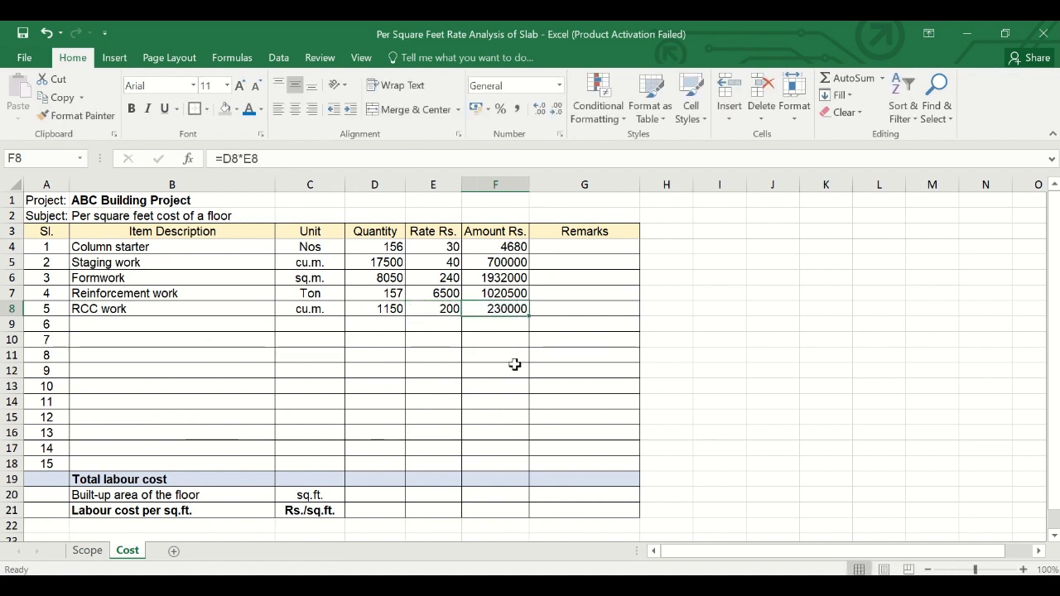
left_click(189, 325)
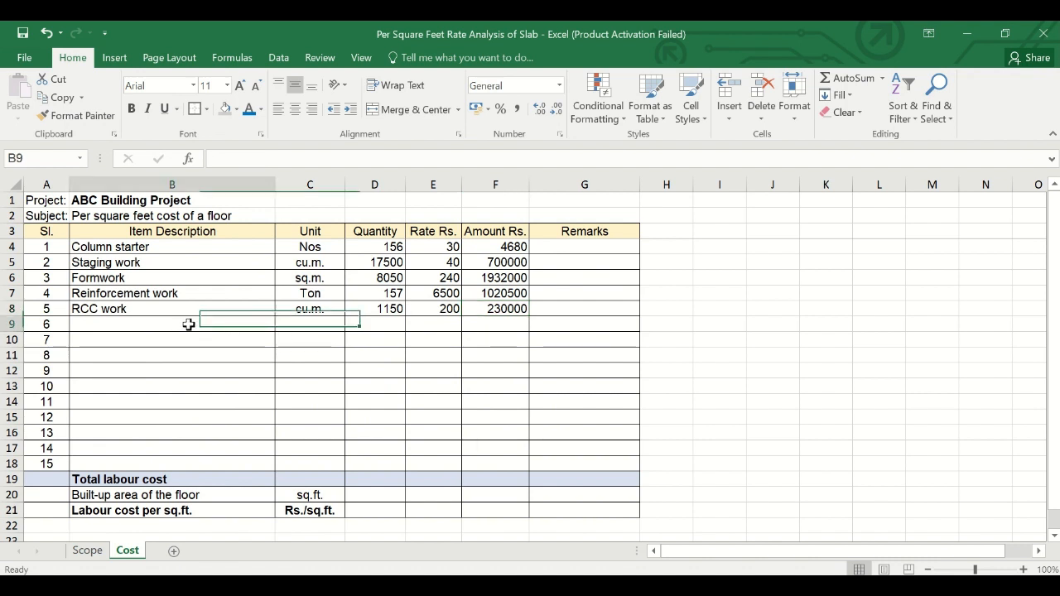
- Enter Curing & misc. as the description of item 6 with the unit LS
type("Cu")
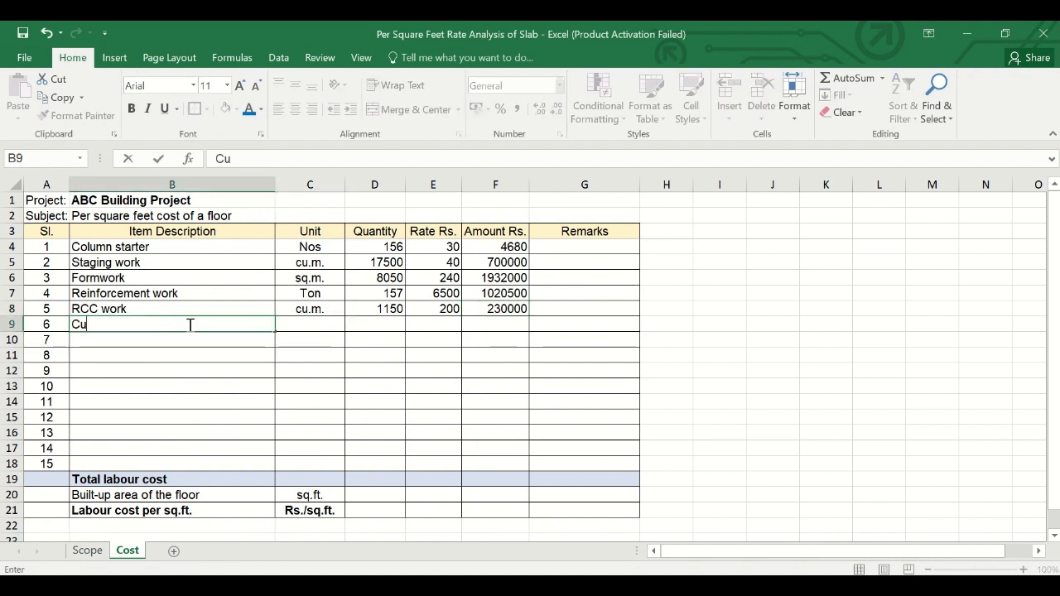
type("ring &")
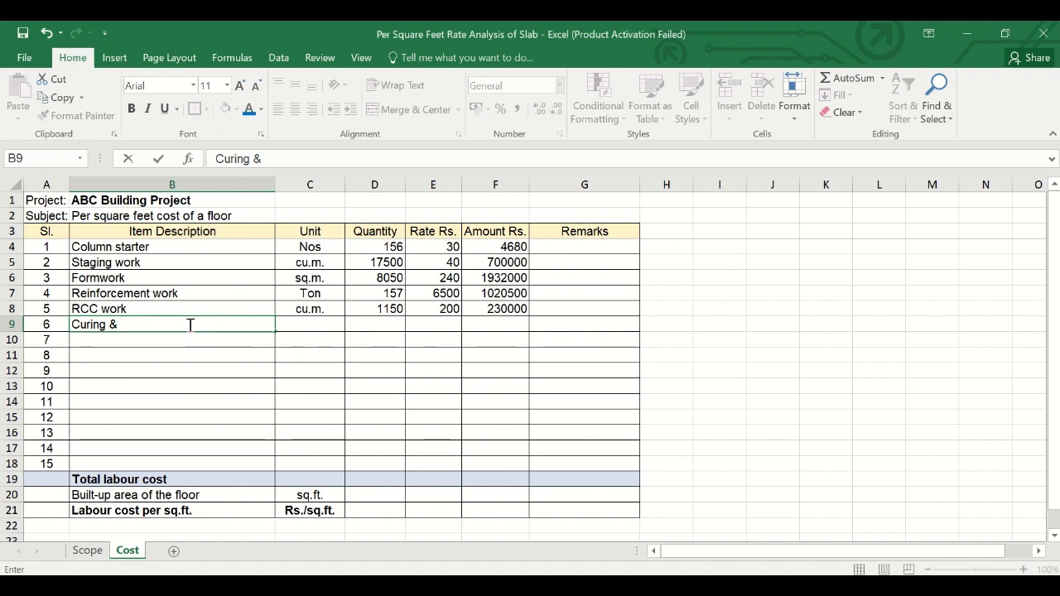
type(" misc.")
key("Tab")
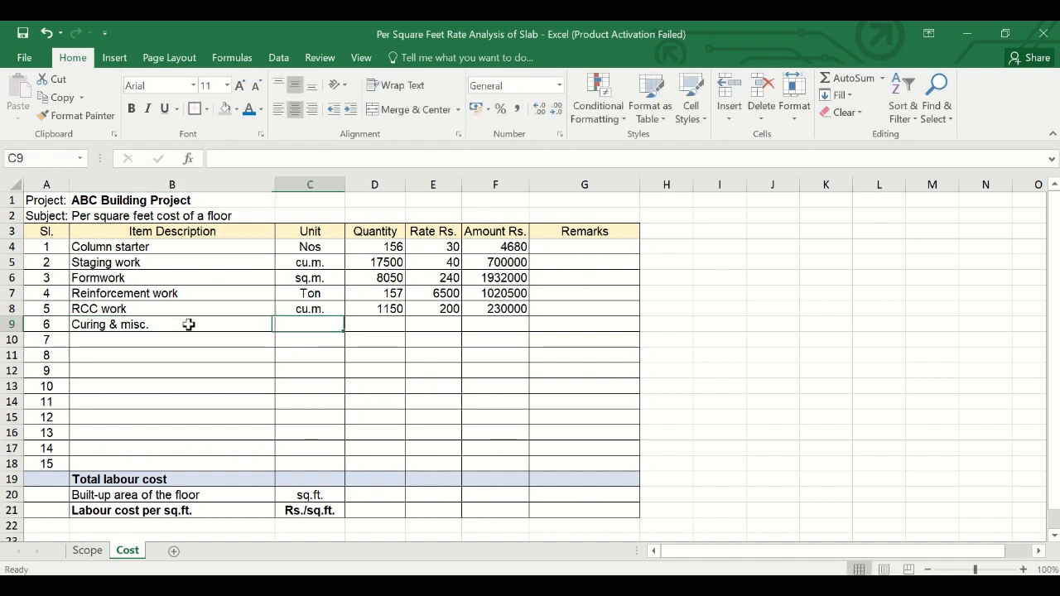
type("LS")
key("Tab")
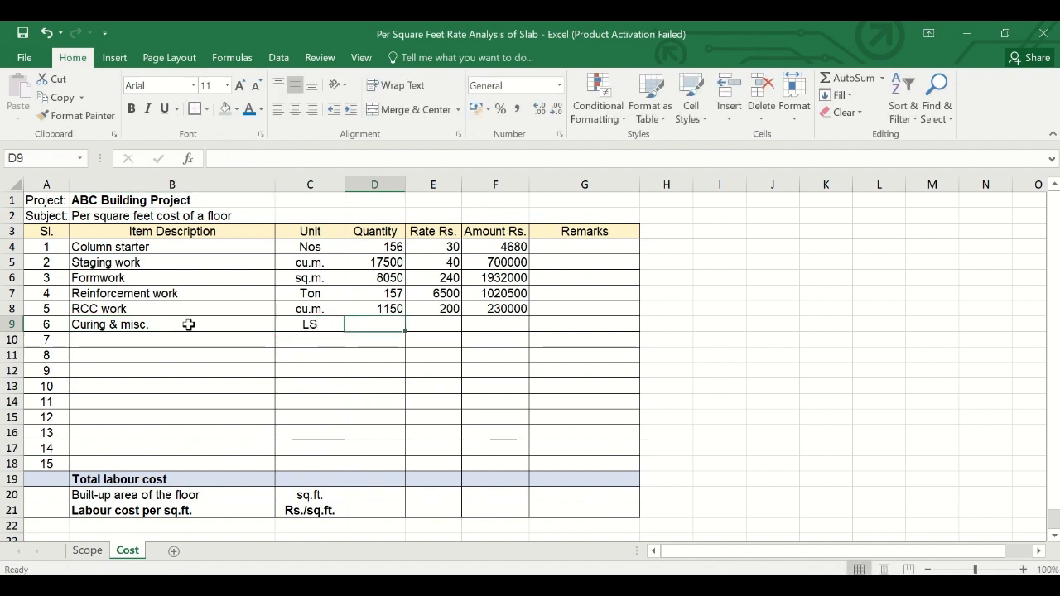
- Complete the Curing & misc. row with quantity =Scope!C14, rate 20 and the amount formula =D9*E9
type("=")
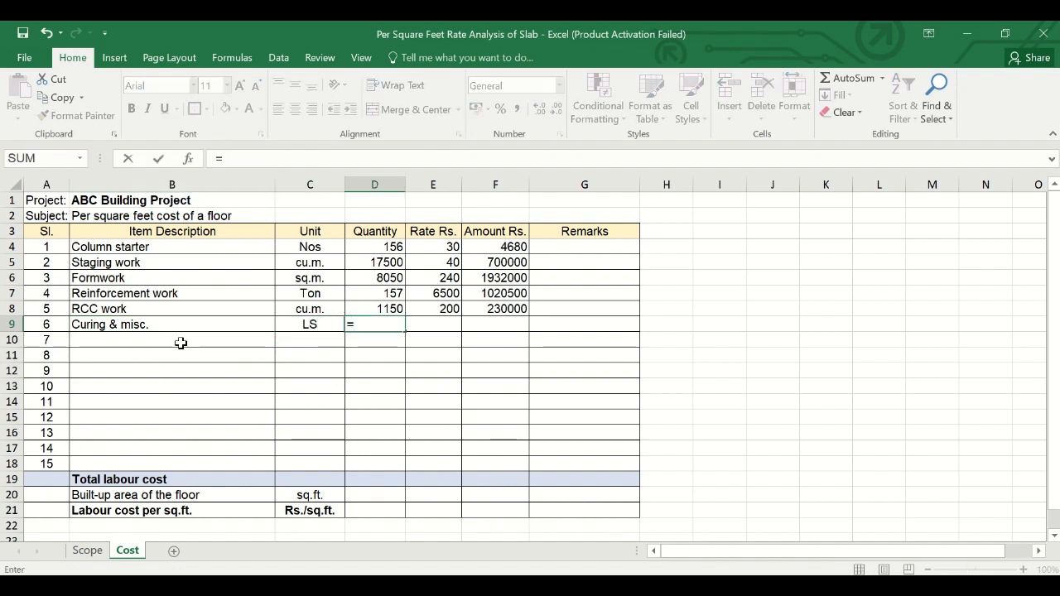
left_click(87, 550)
left_click(225, 438)
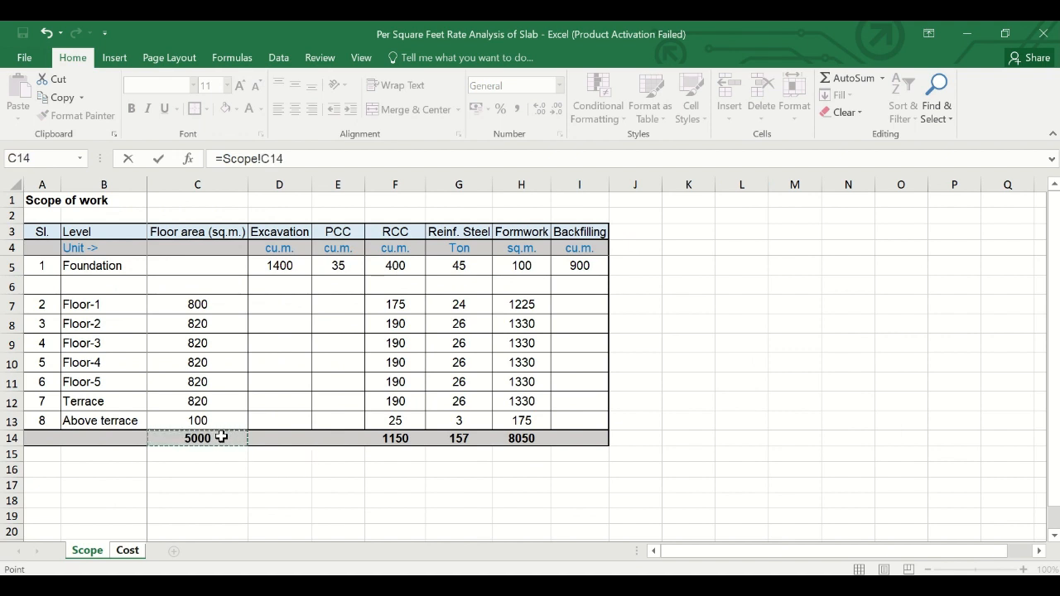
key("Tab")
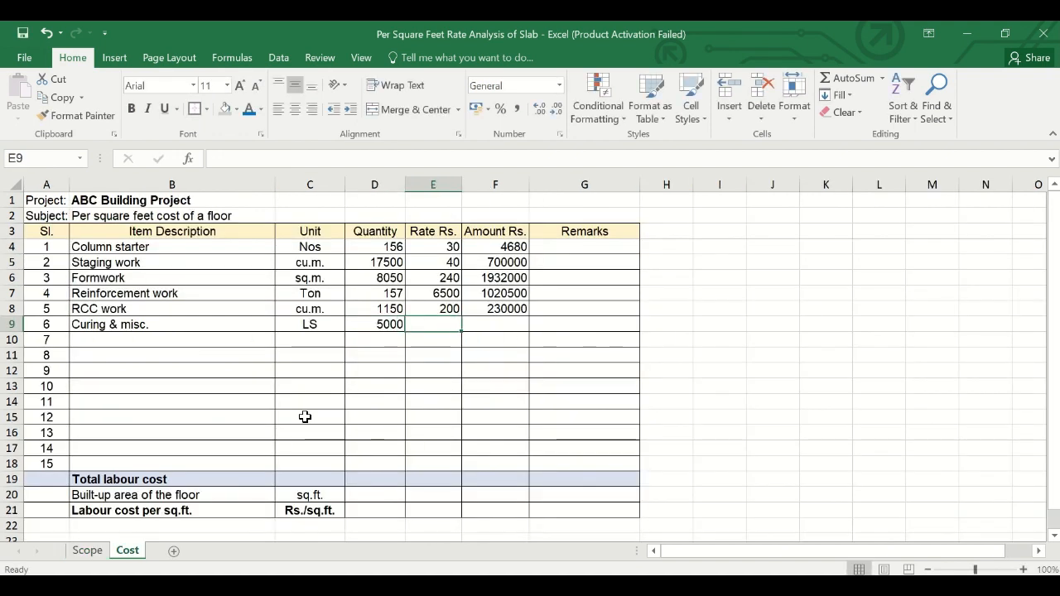
type("20")
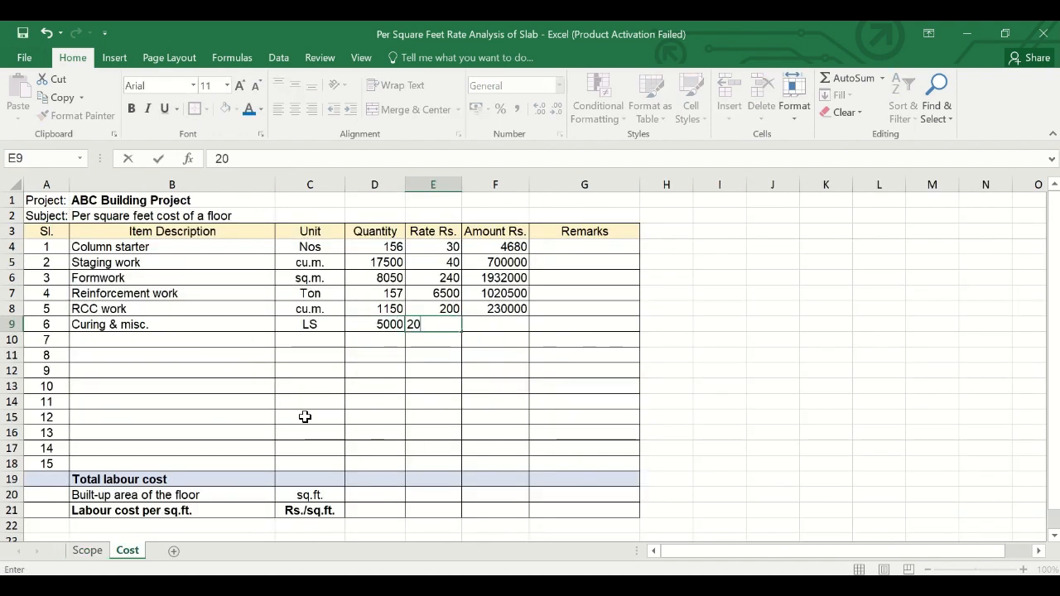
key("Tab")
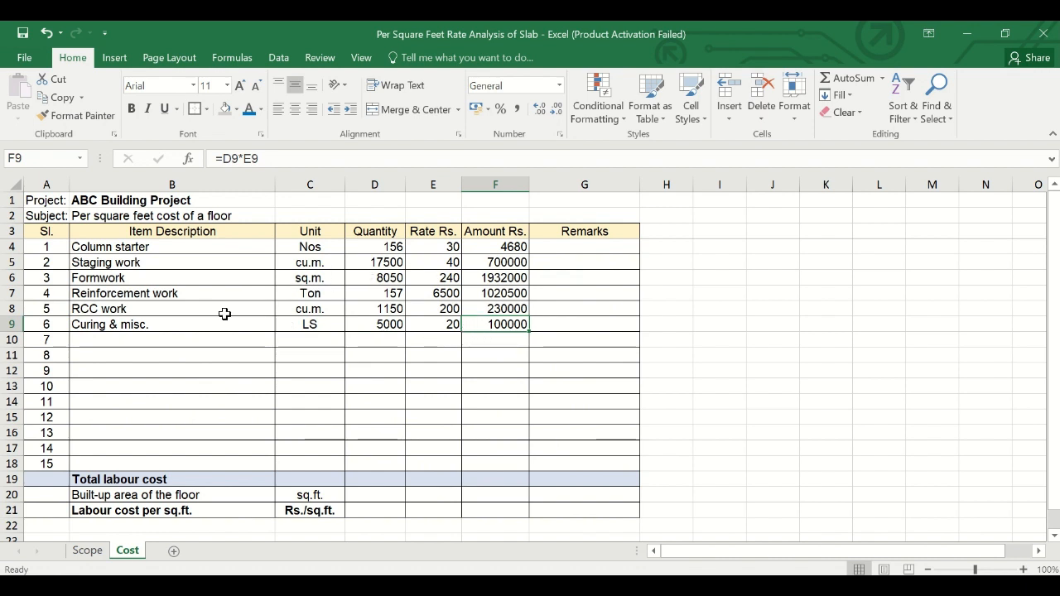
- Total the item amounts with AutoSum in cell F19 of the Total labour cost row
left_click(501, 477)
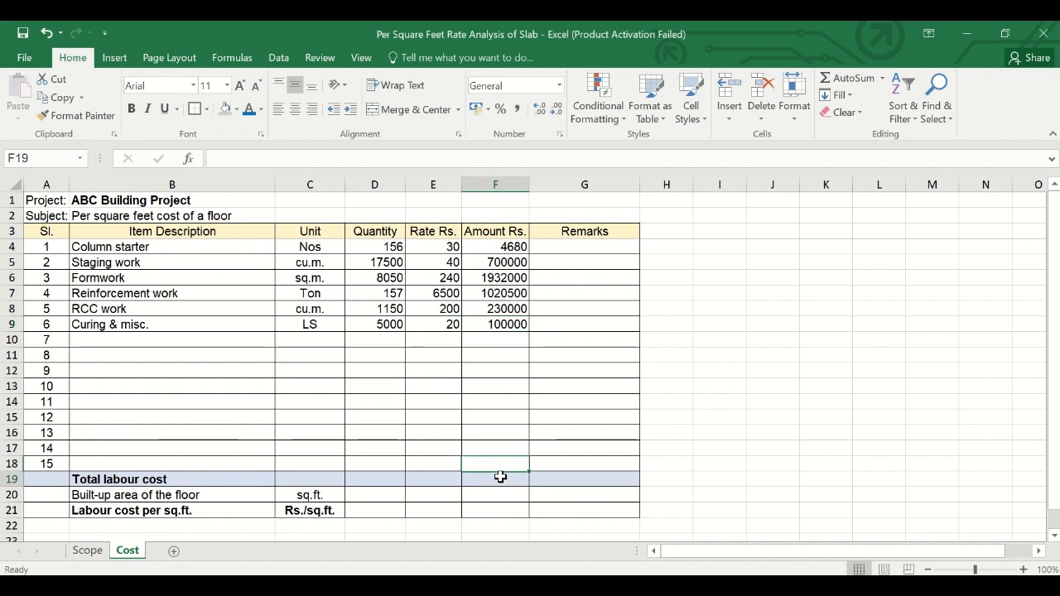
left_click(839, 84)
key("Return")
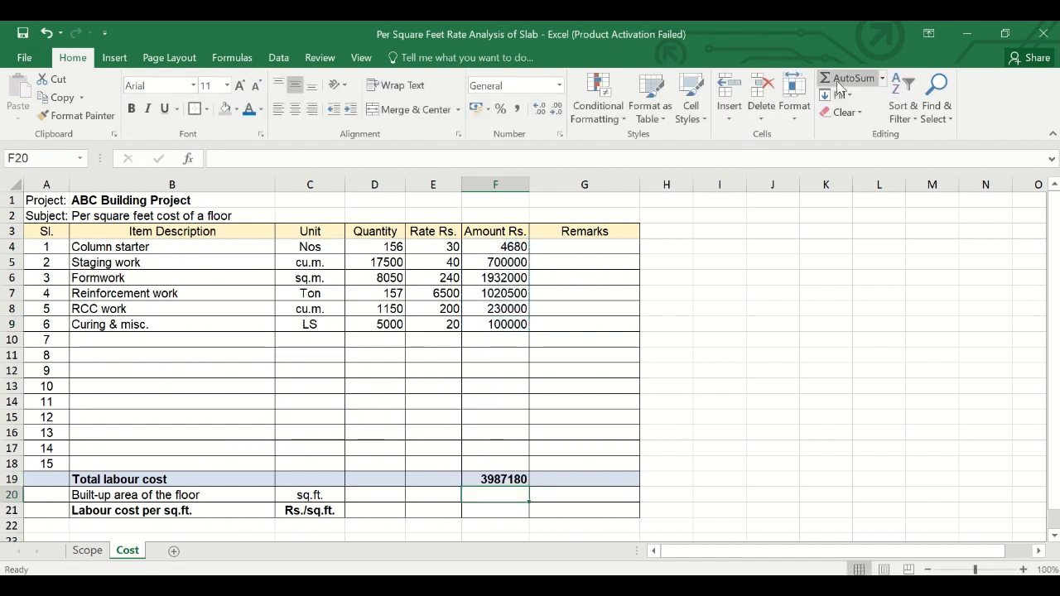
- Format the amounts in F4:F19 as Number with 0 decimal places and the 1000 separator
left_click_drag(495, 247, 502, 477)
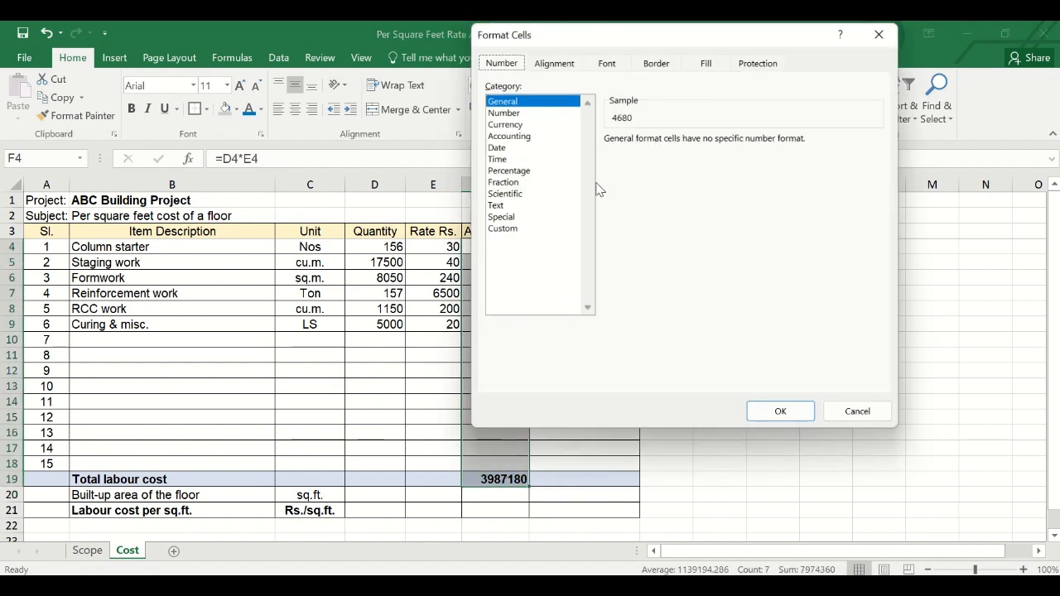
left_click(559, 133)
left_click(505, 112)
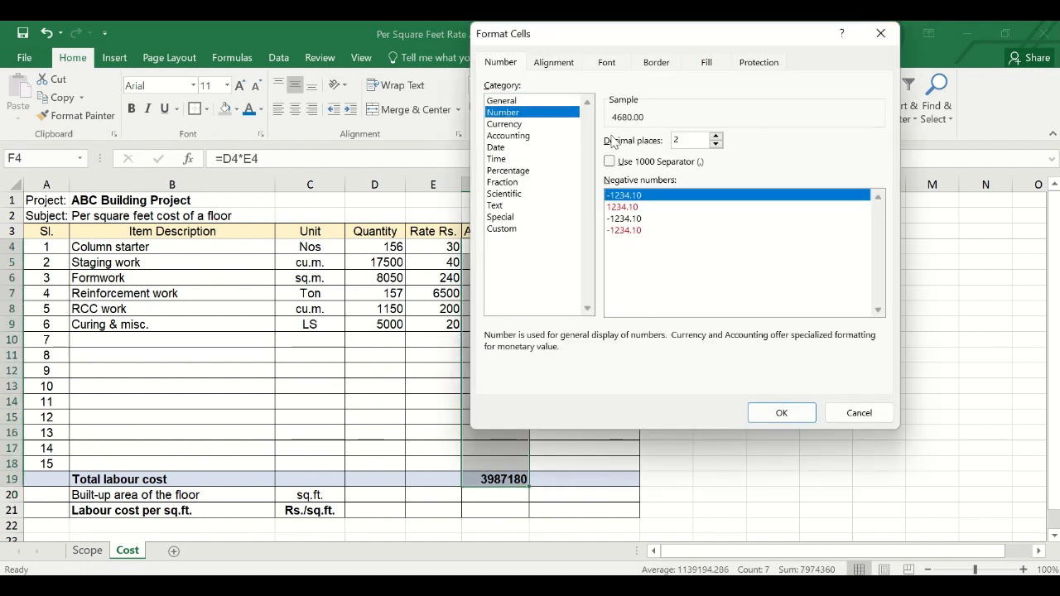
left_click(716, 144)
left_click(715, 144)
left_click(609, 161)
left_click(781, 412)
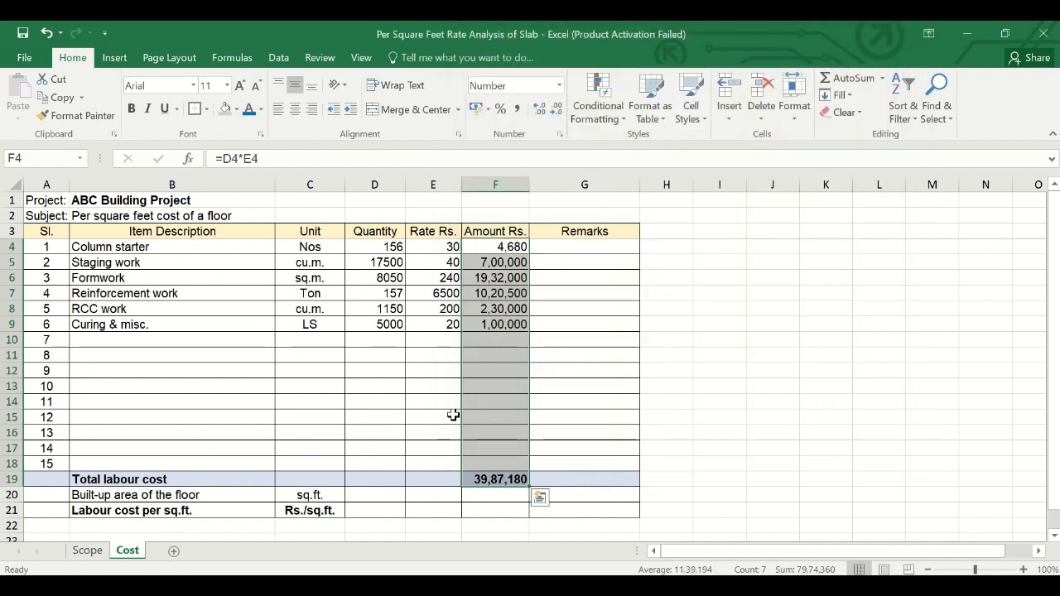
left_click(386, 404)
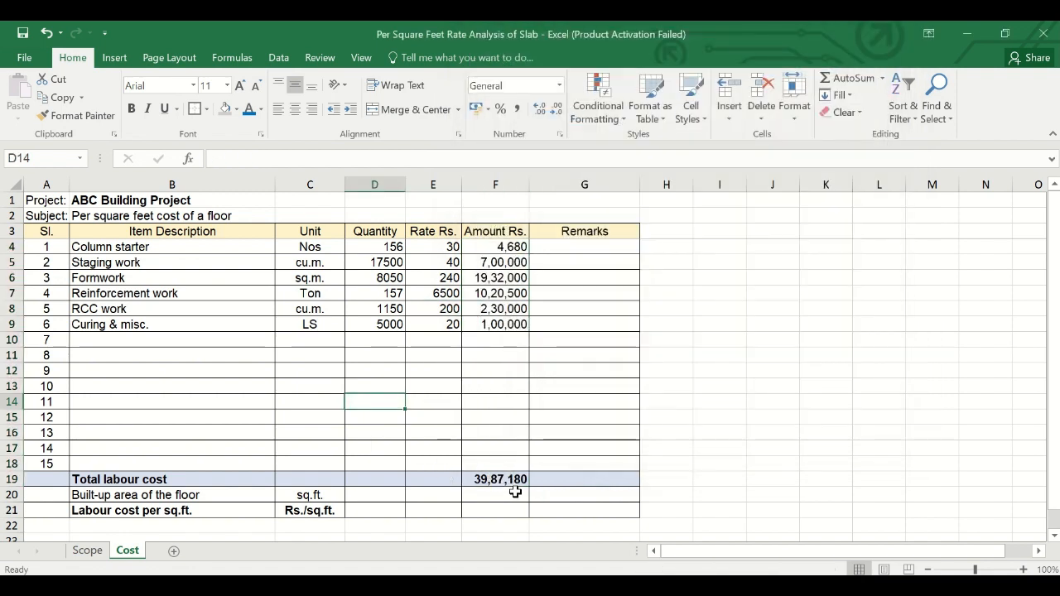
- Enter Rs. as the unit of the Total labour cost row
left_click(429, 479)
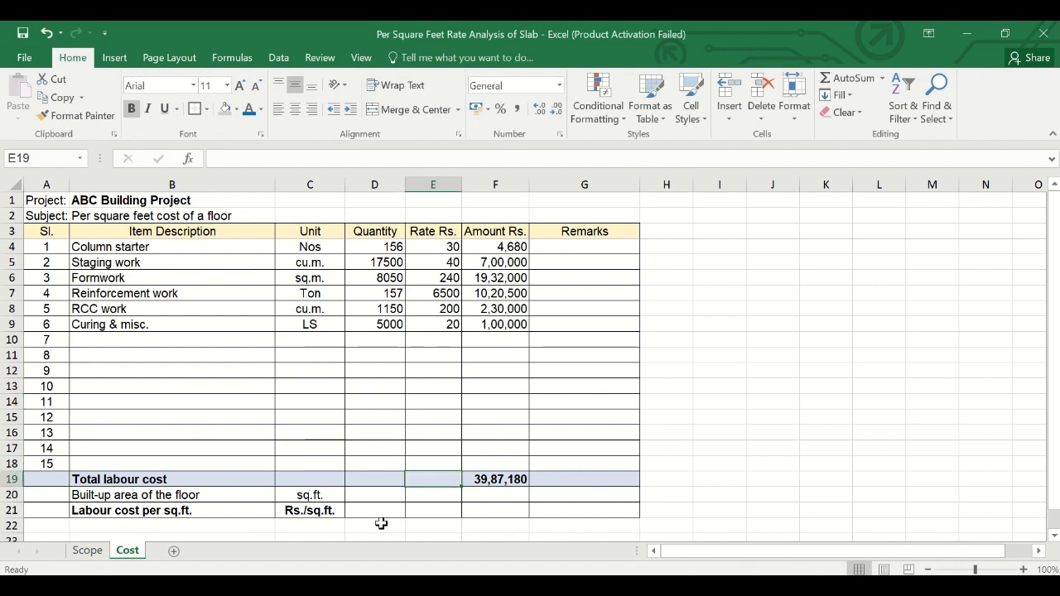
left_click(314, 478)
type("Rs.")
key("Delete")
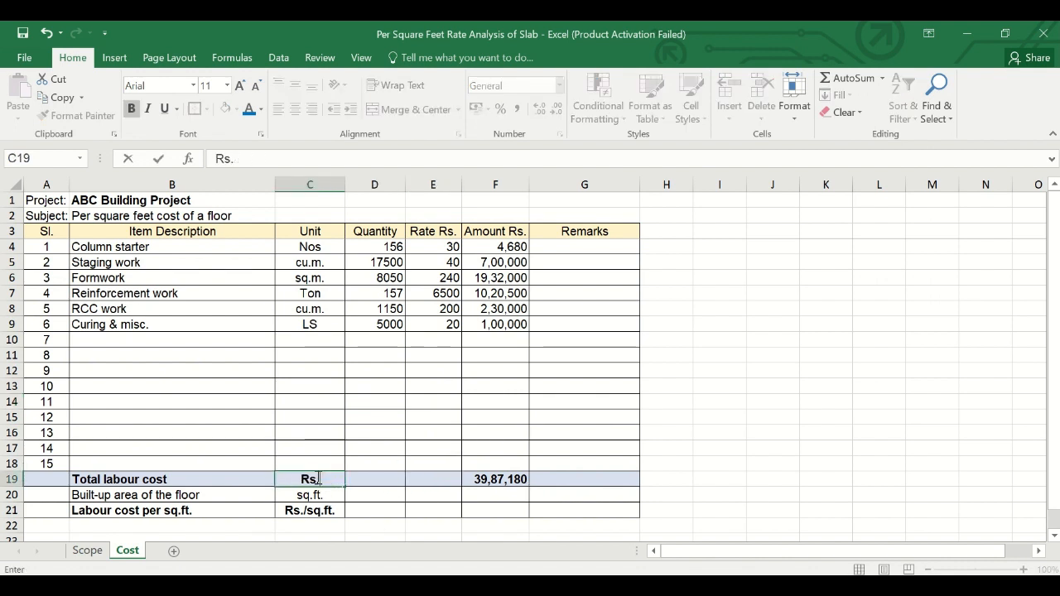
key("Tab")
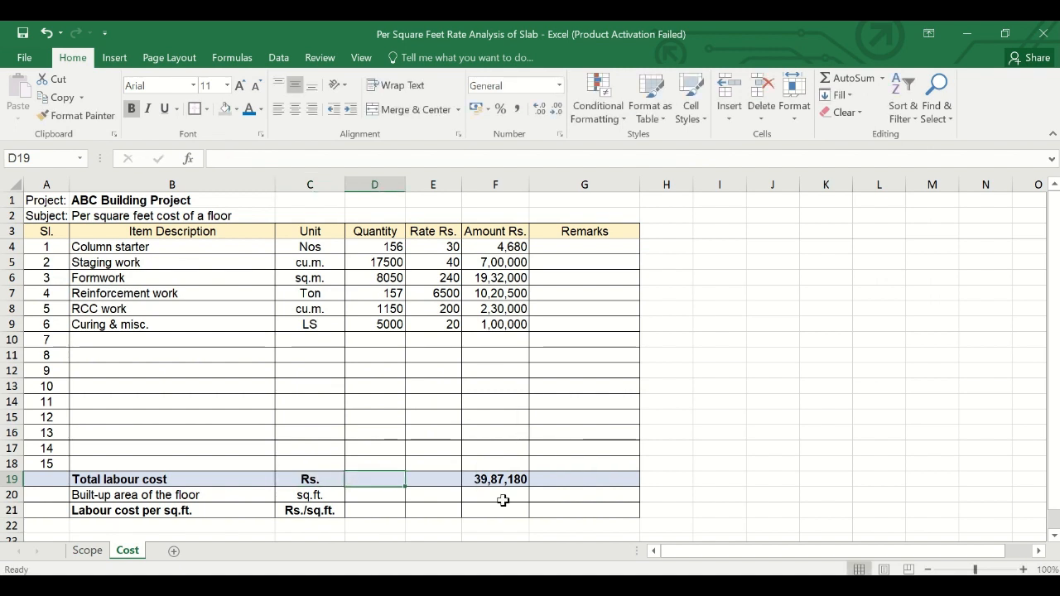
- Calculate the built-up area in square feet in cell F20 with the formula =Scope!C14*10.76
left_click(478, 497)
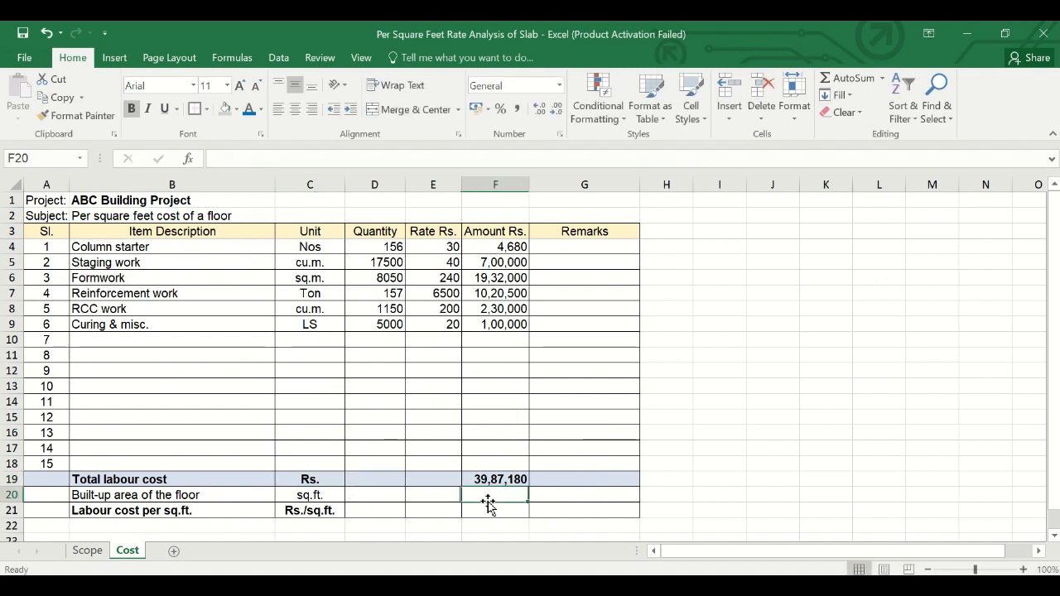
type("=")
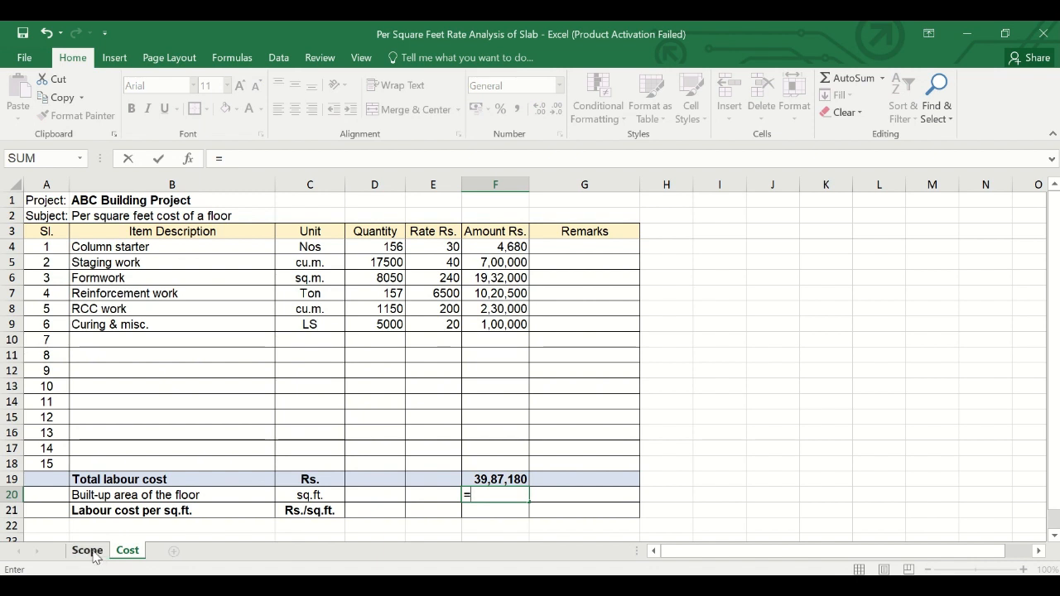
key("Escape")
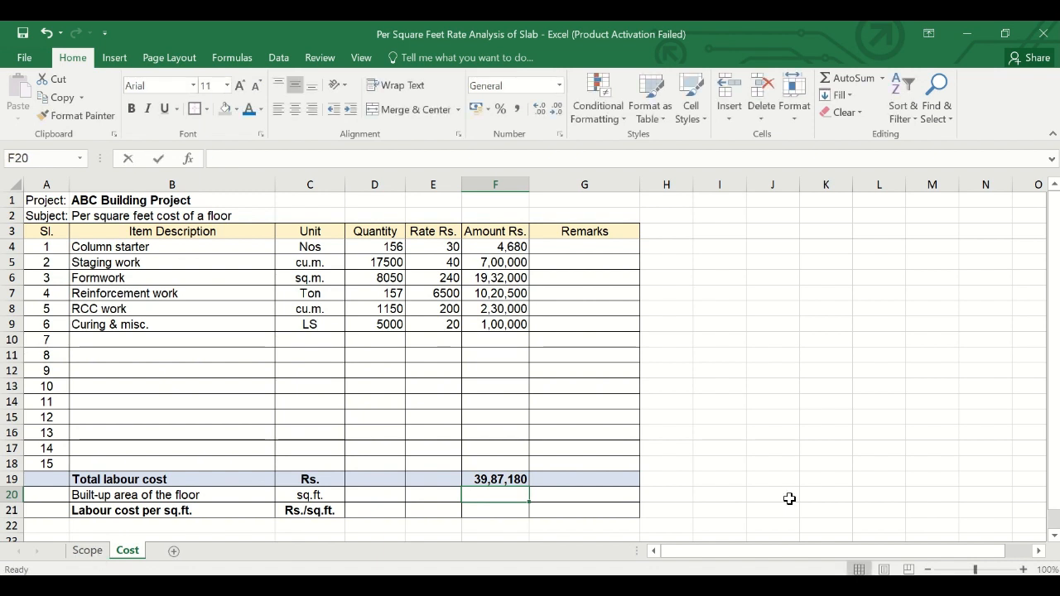
type("=")
left_click(97, 557)
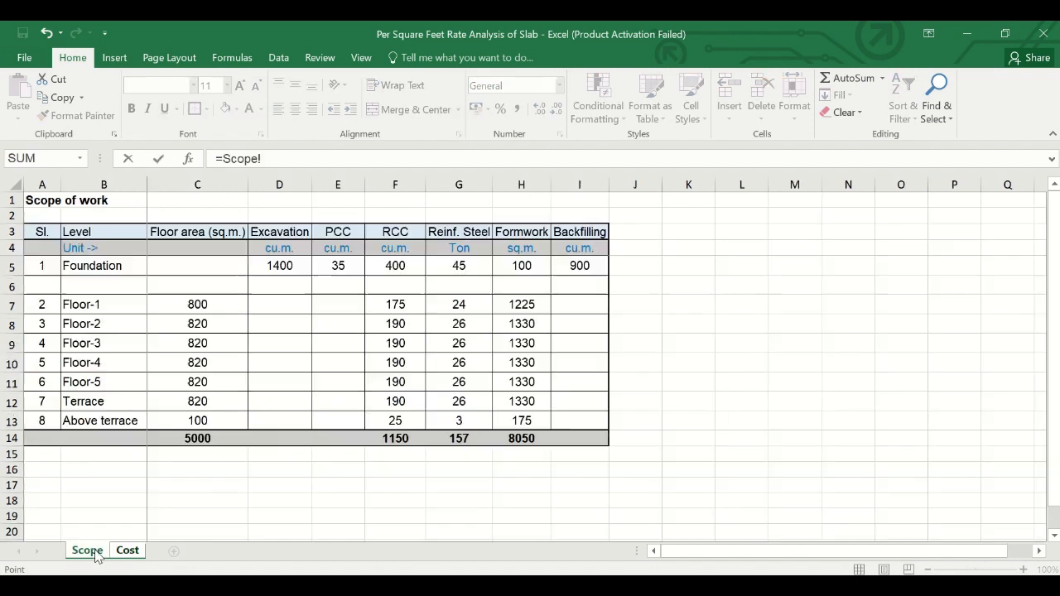
left_click(223, 439)
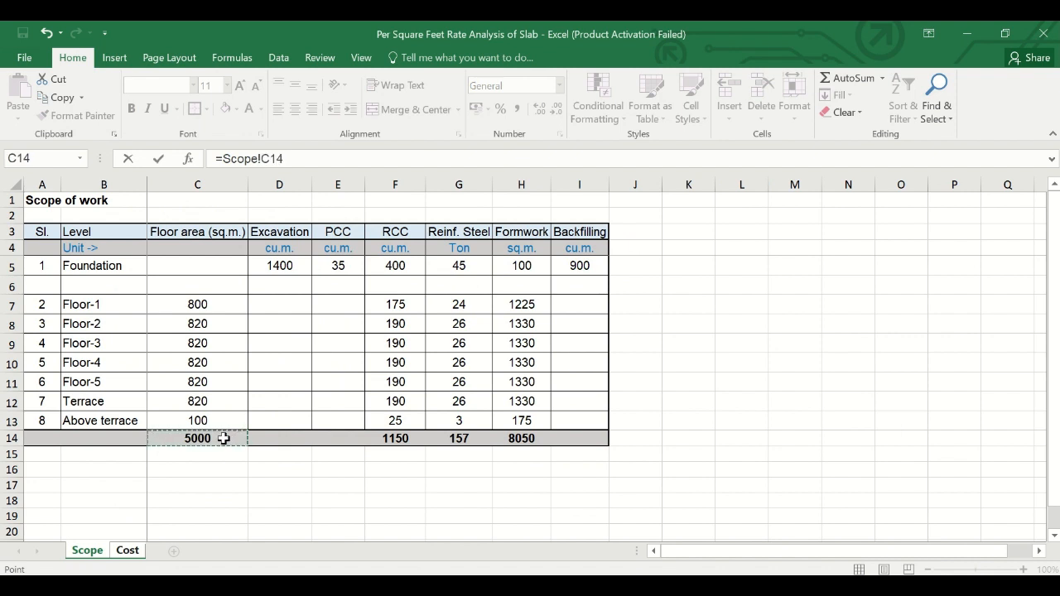
type("*10.76")
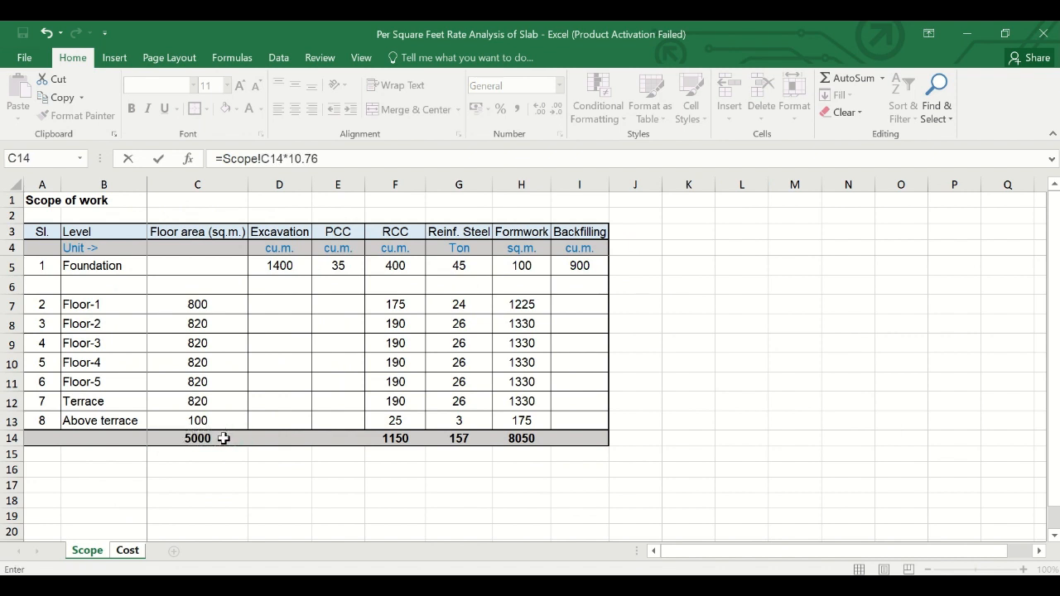
key("Tab")
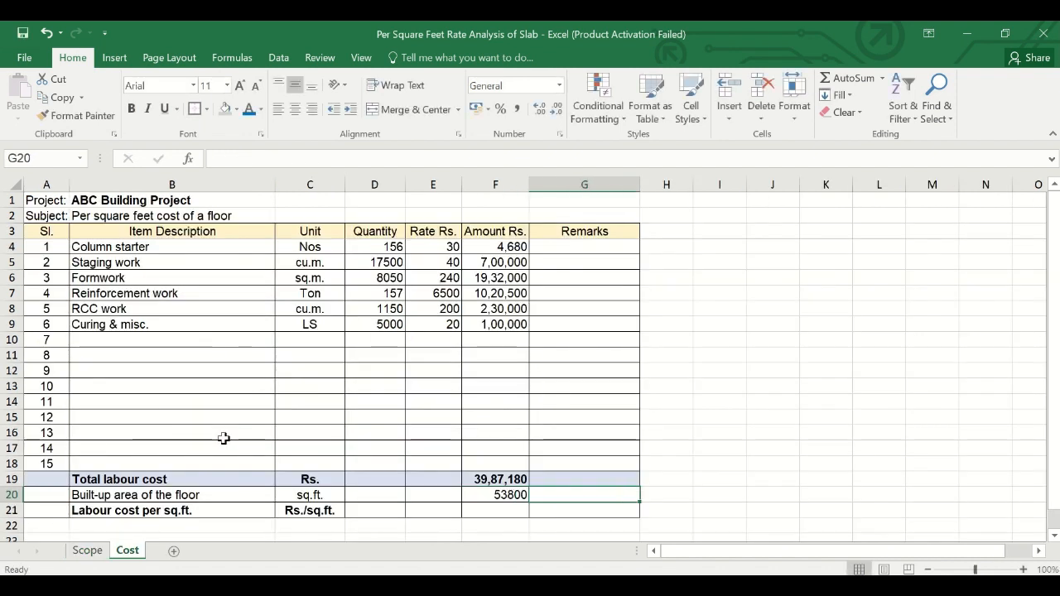
- Calculate the labour cost per sq.ft. in cell F21 with the formula =F19/F20
left_click(513, 512)
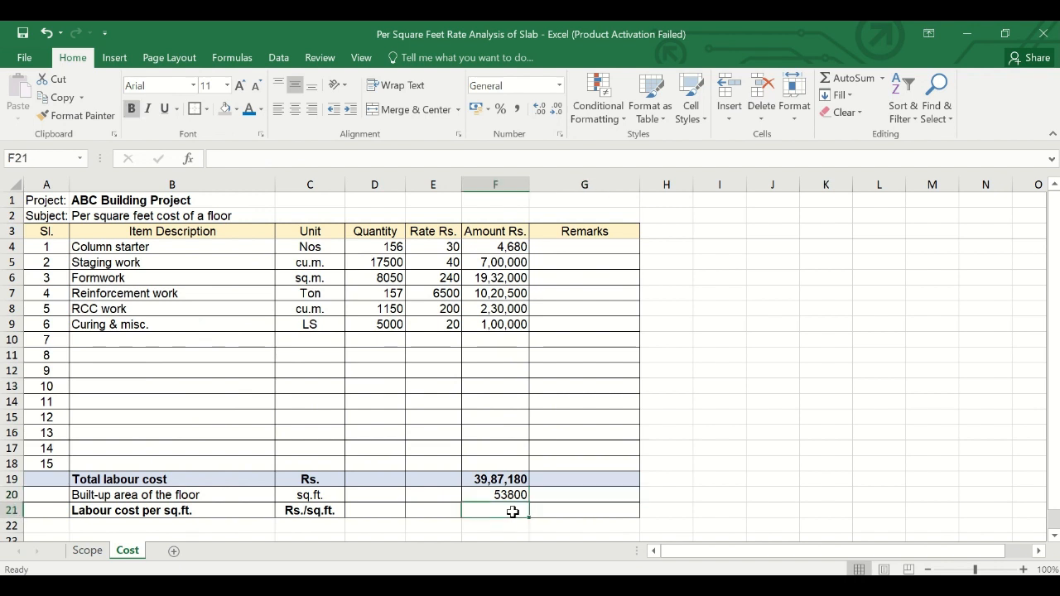
type("=")
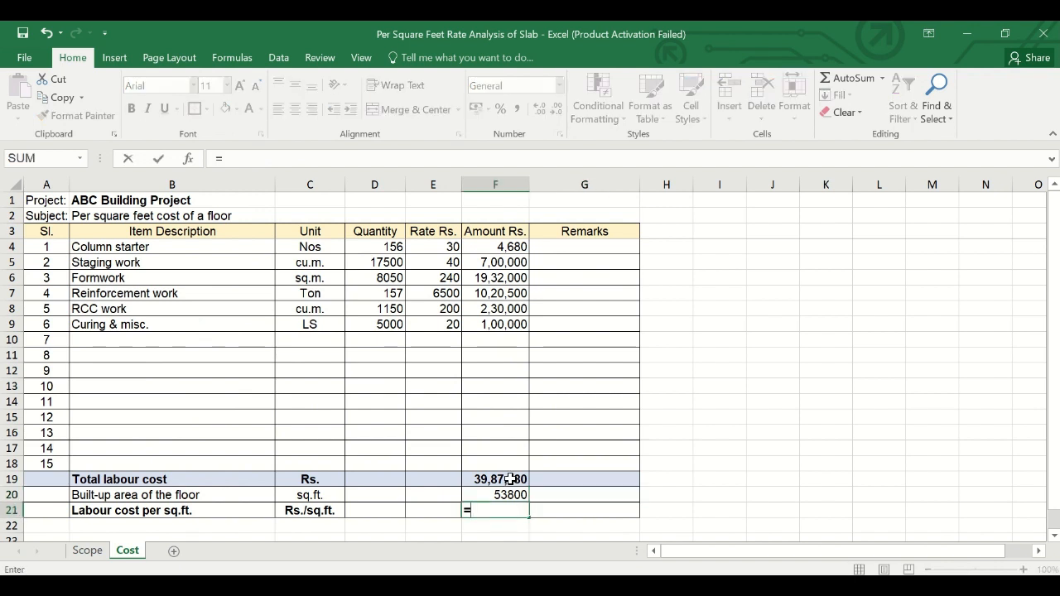
left_click(512, 478)
type("/")
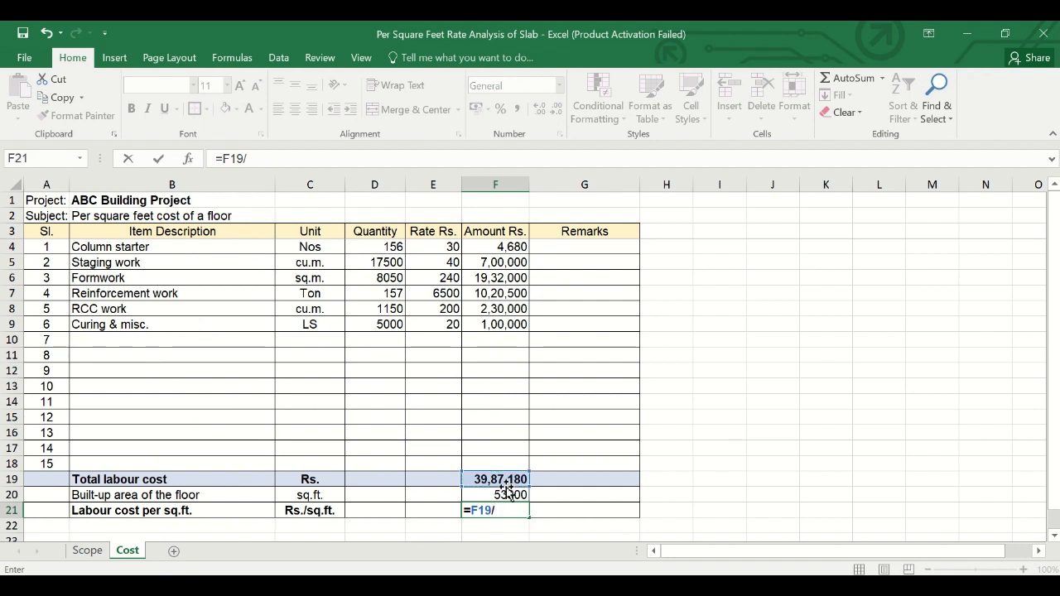
left_click(510, 494)
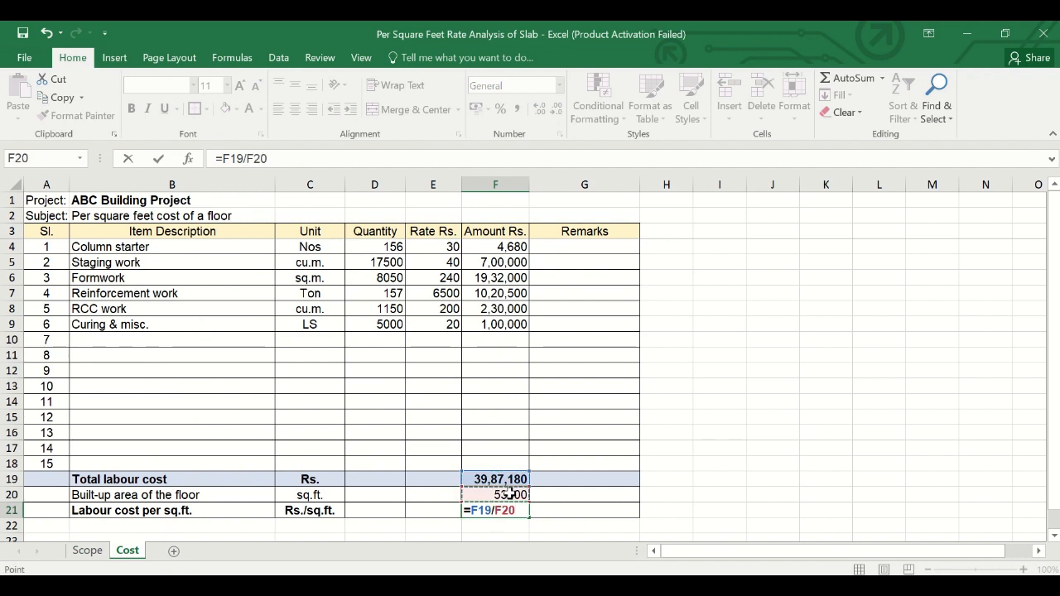
key("Return")
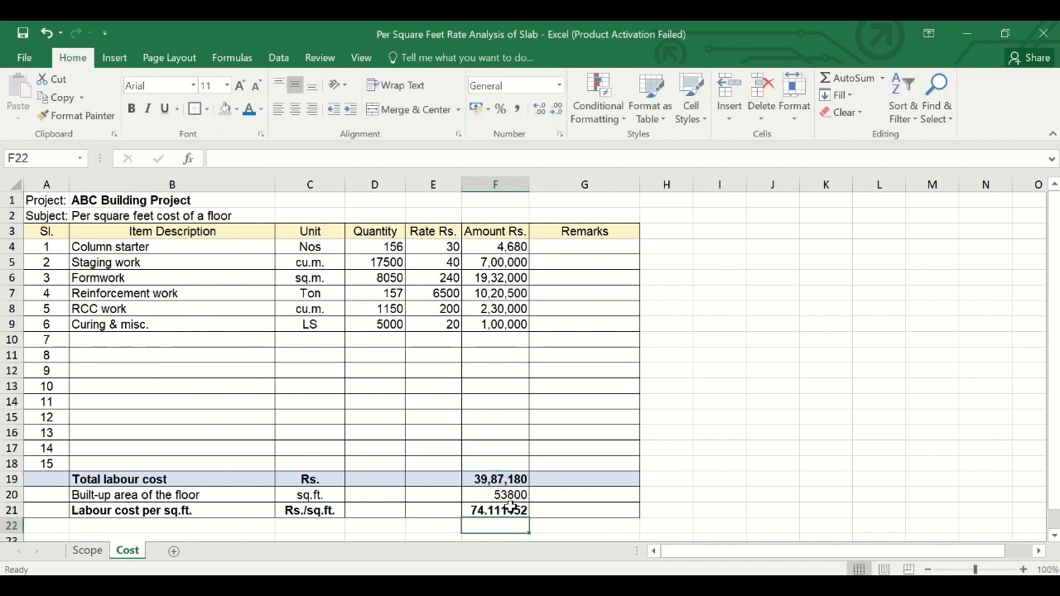
- Round the labour cost per sq.ft. to a whole number by changing its formula to =ROUND(F19/F20,0)
left_click(513, 510)
left_click(222, 159)
type("round(")
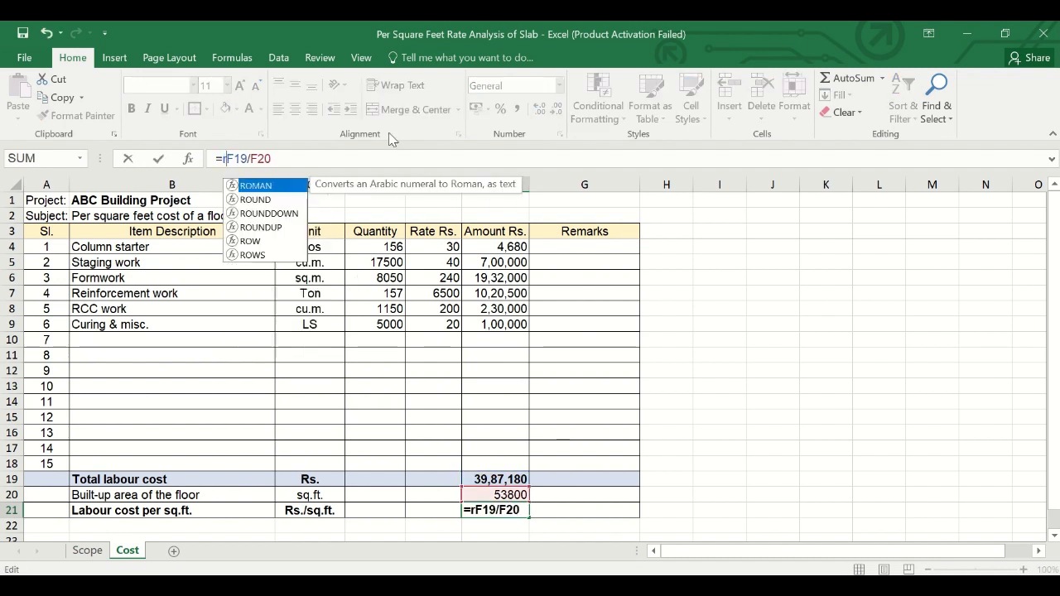
key("End")
type(",0")
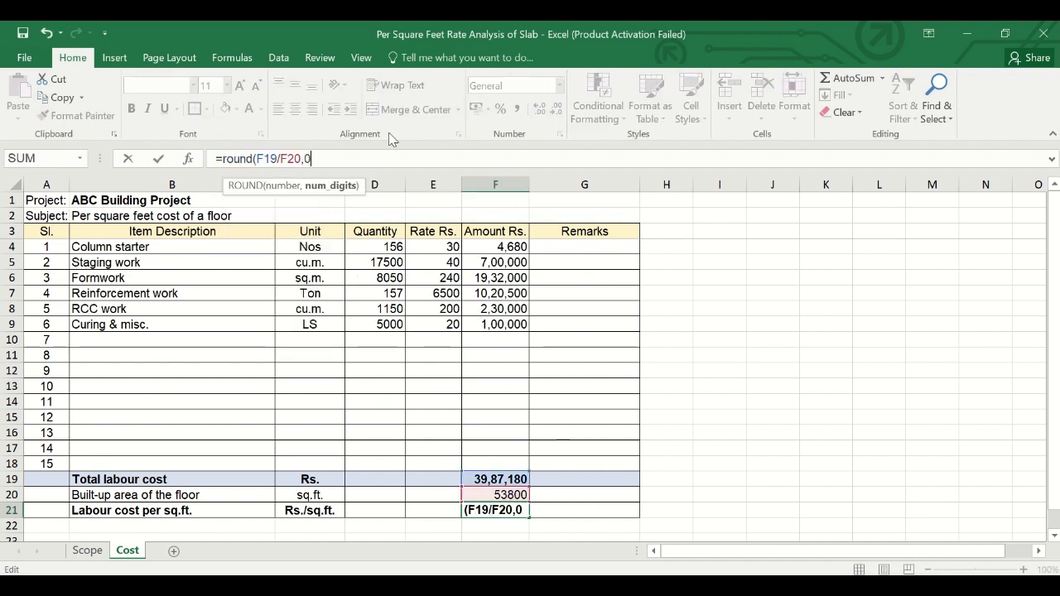
type(")")
key("Return")
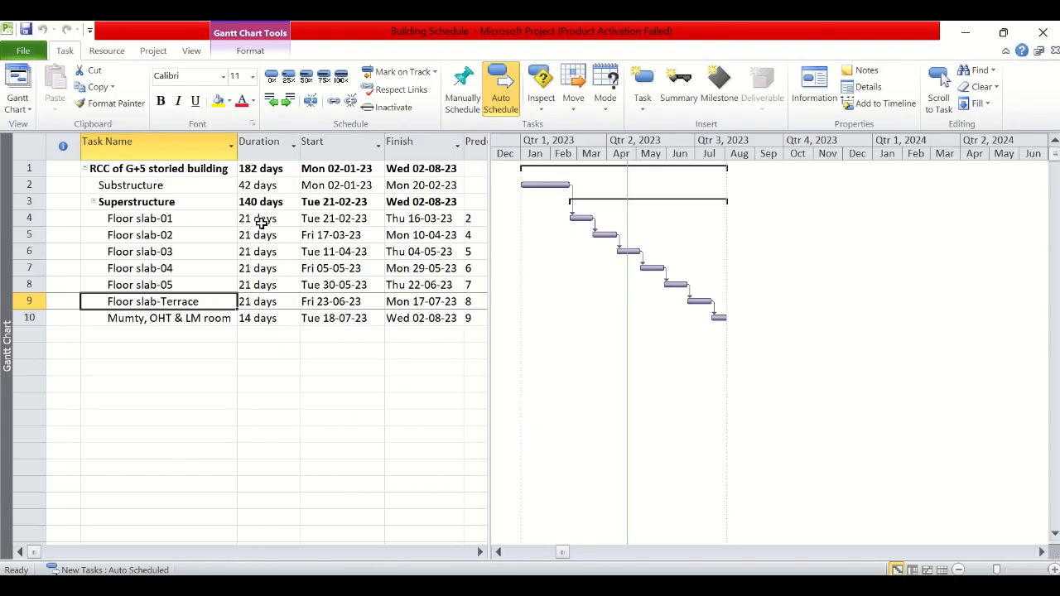
- In the Microsoft Project building schedule, select the Floor slab-01 duration and widen the task table to show the Predecessors and Cost columns
left_click(260, 220)
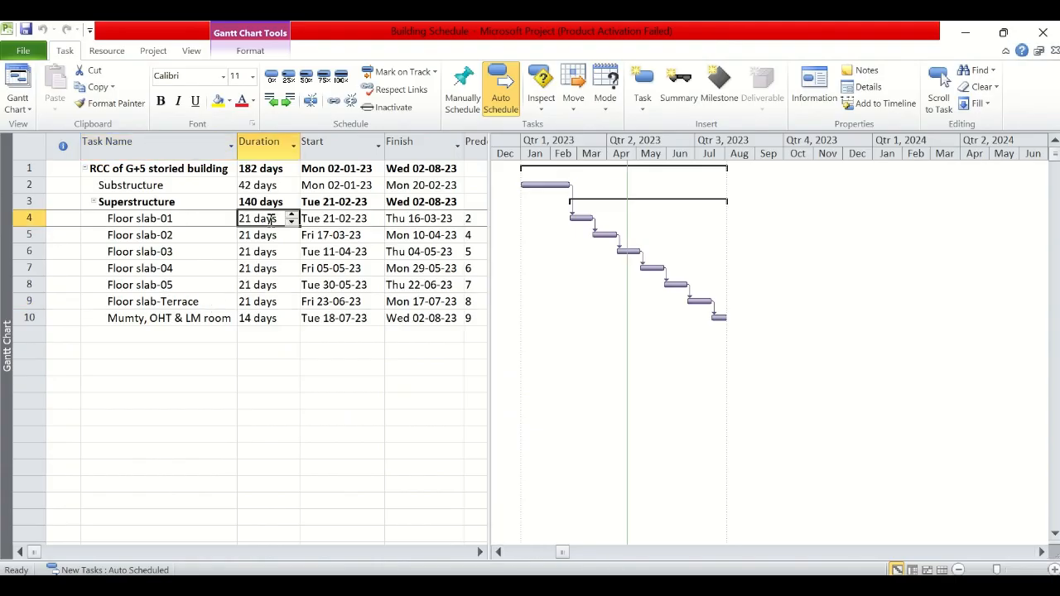
left_click_drag(489, 199, 651, 199)
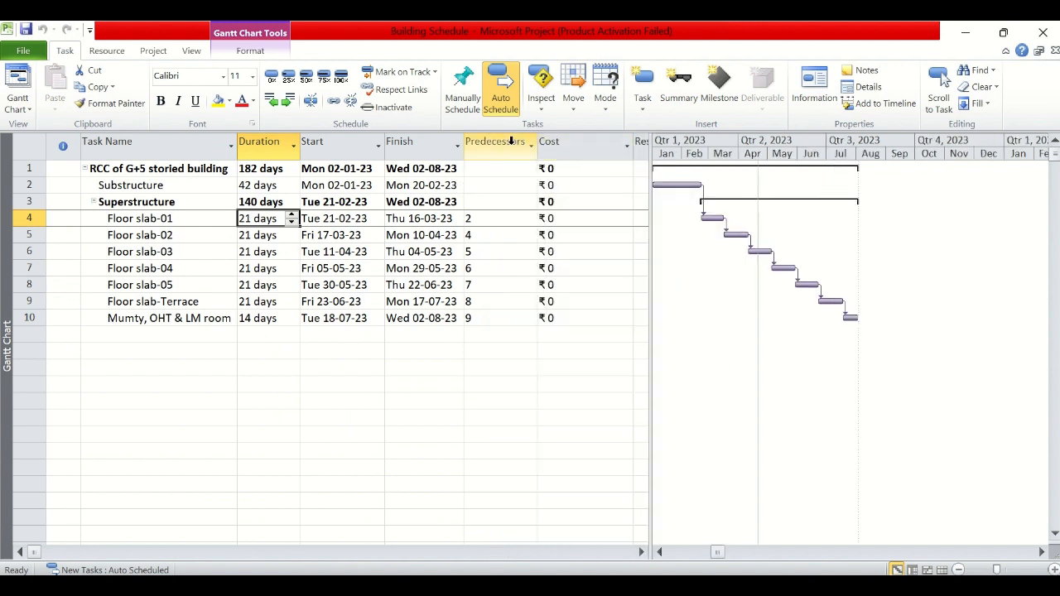
- Hide the Predecessors column in the task table
left_click(560, 150)
right_click(560, 149)
right_click(500, 144)
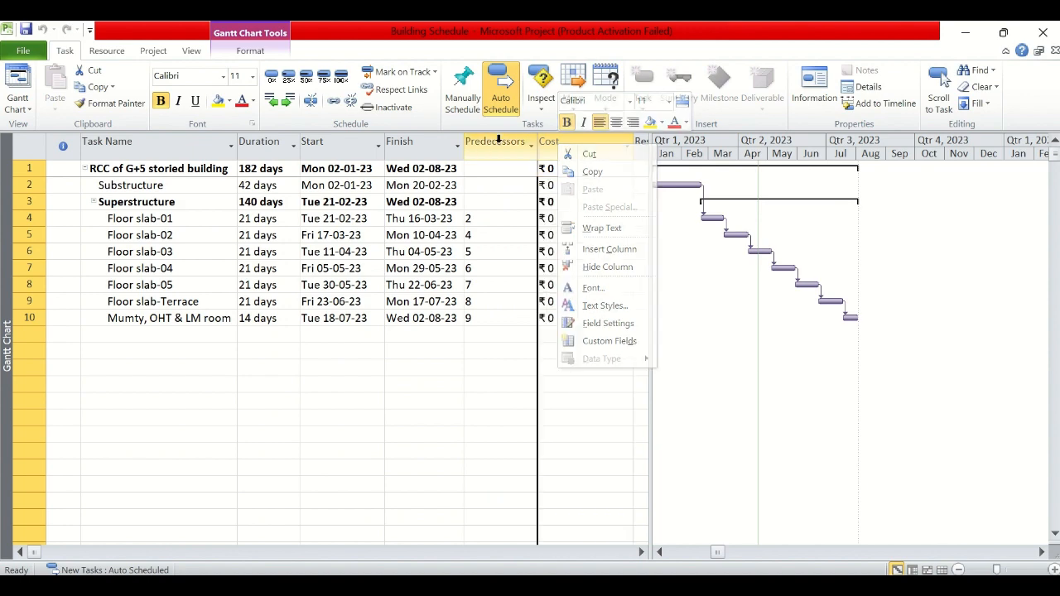
left_click(522, 267)
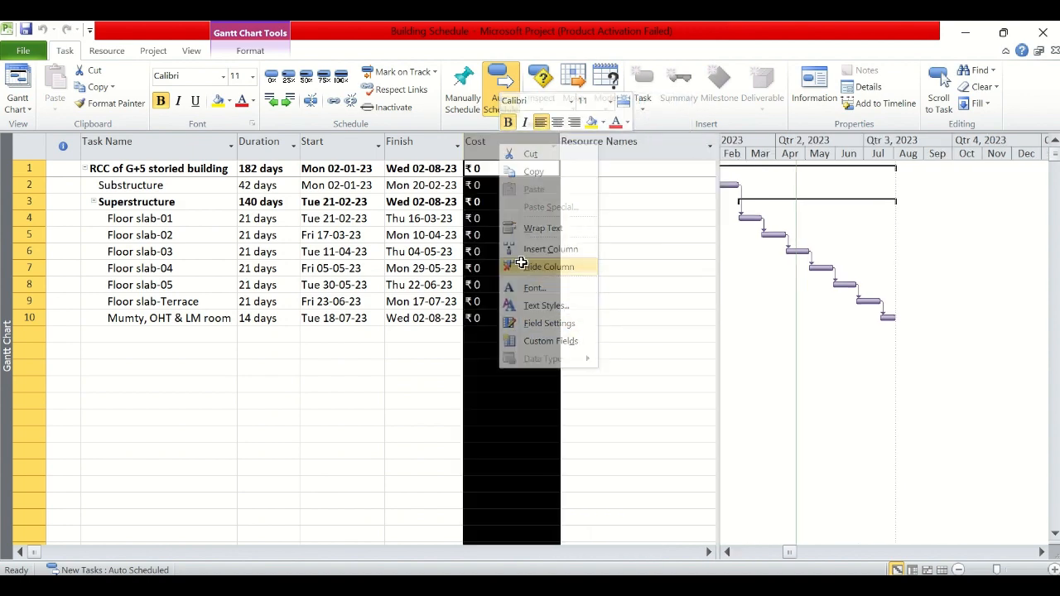
- Insert a Resource Names column before the Cost column in the task table
right_click(503, 146)
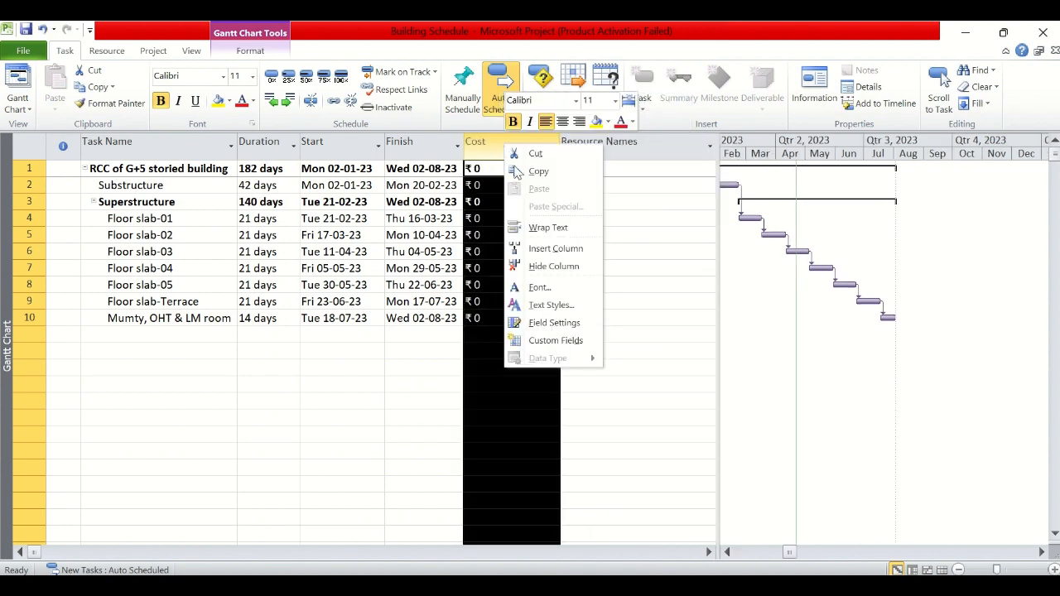
left_click(546, 246)
type("rce Names")
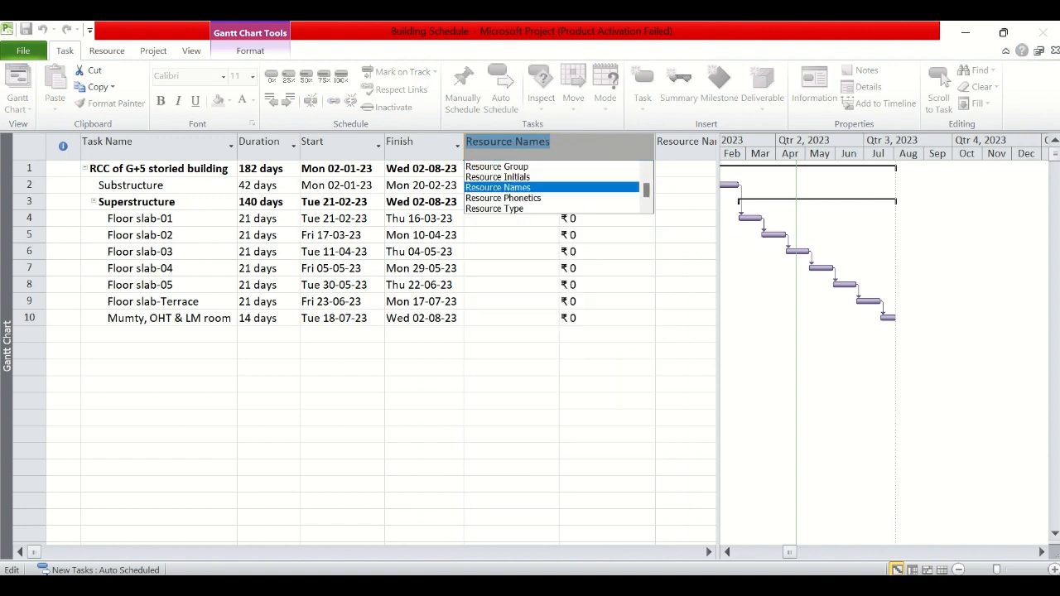
key("Return")
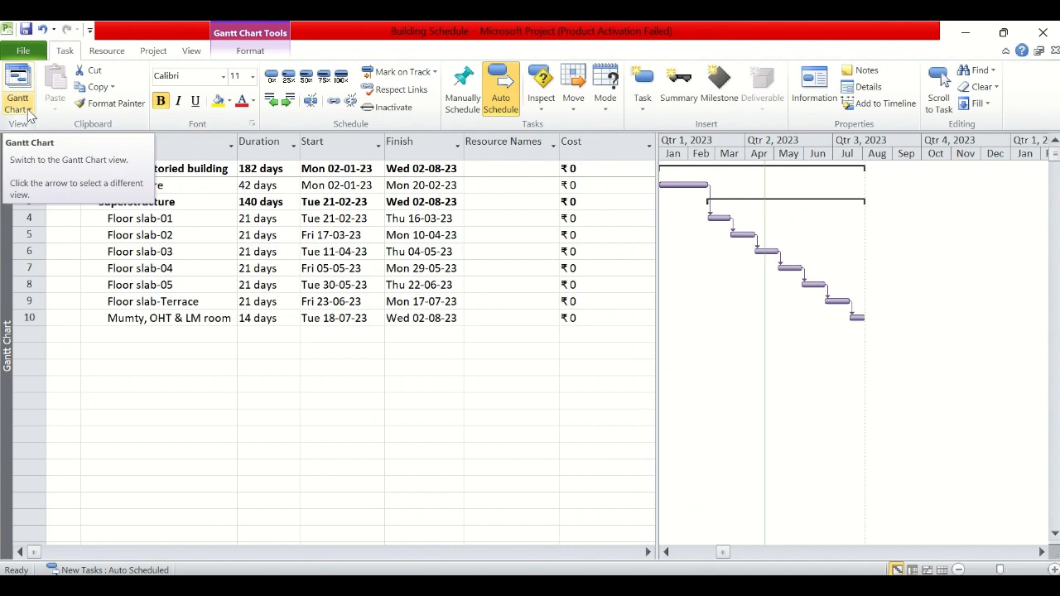
- In the Resource Sheet view, add a resource named Labour cost per sq.ft with the type Material
left_click(29, 110)
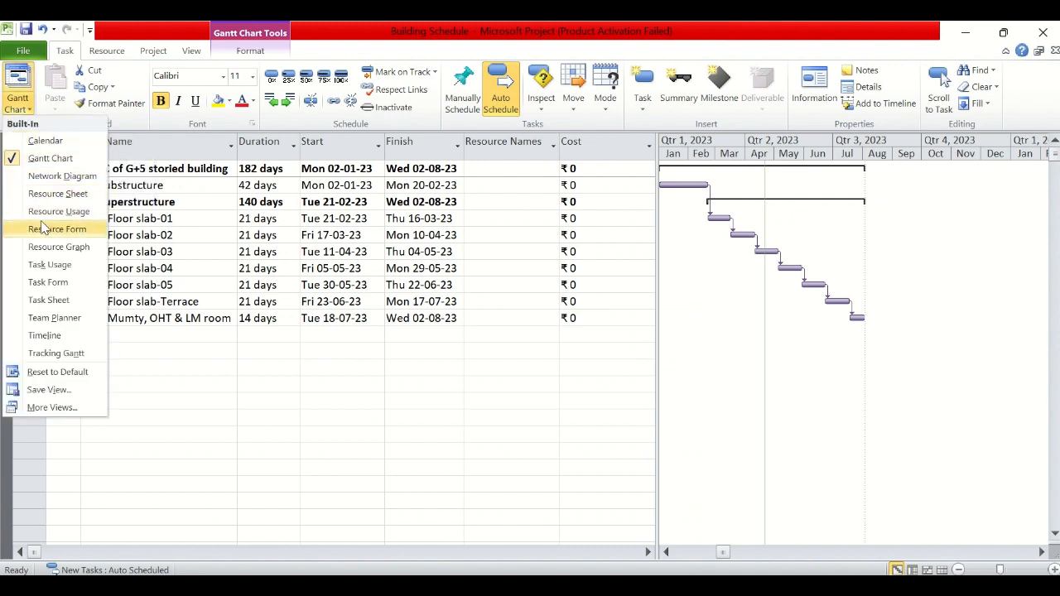
left_click(50, 194)
left_click(119, 162)
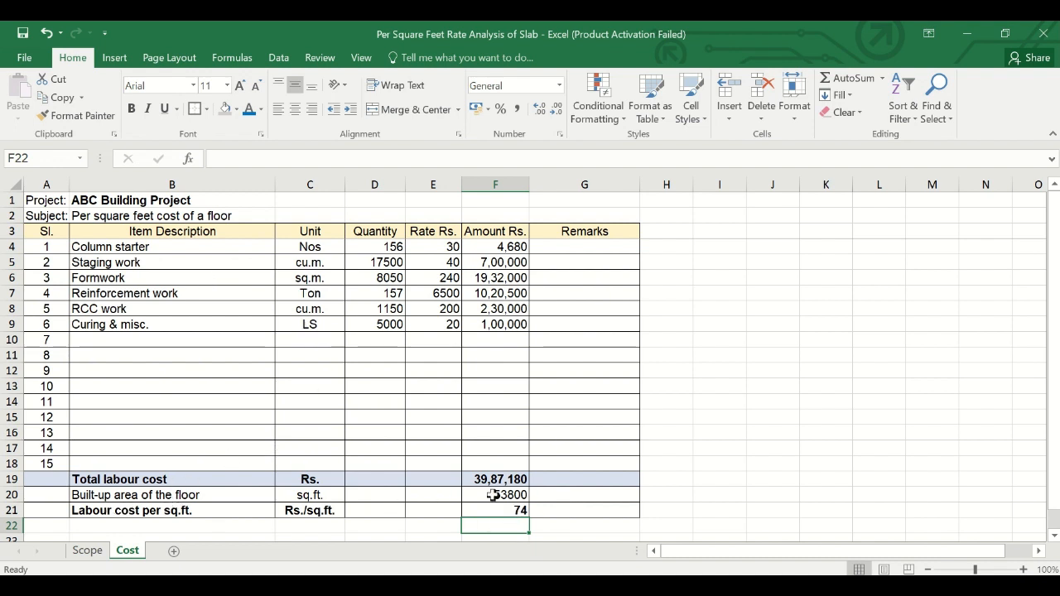
key("alt+Tab")
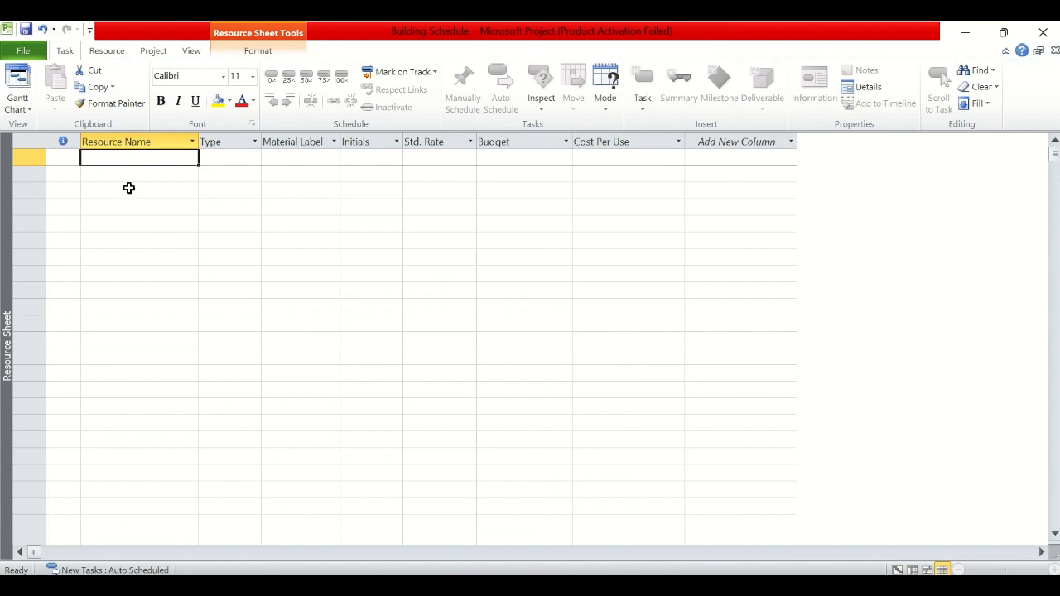
type("Labour cost per sq.ft")
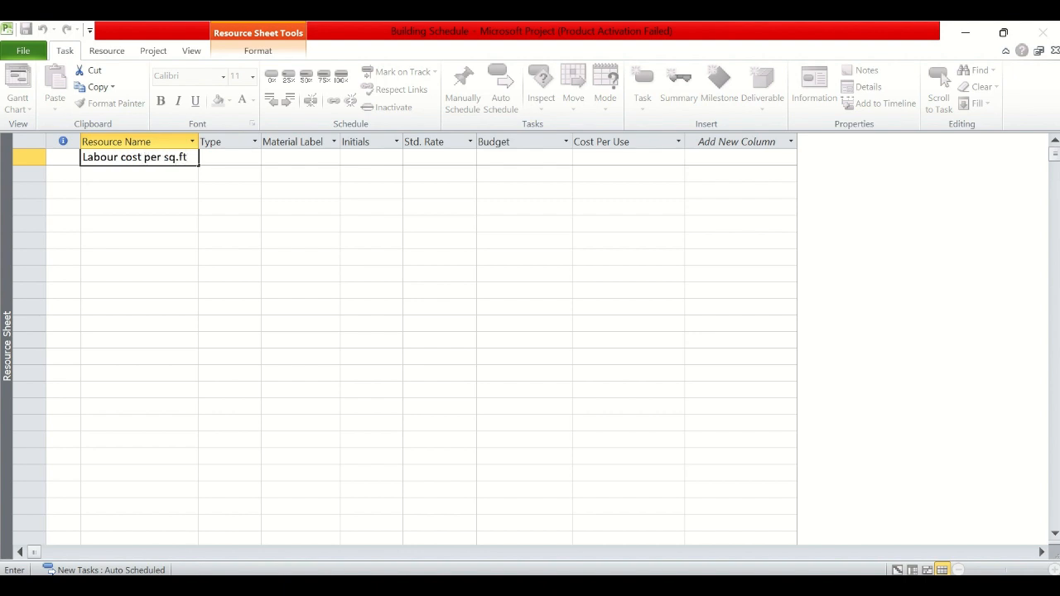
key("Tab")
type("M")
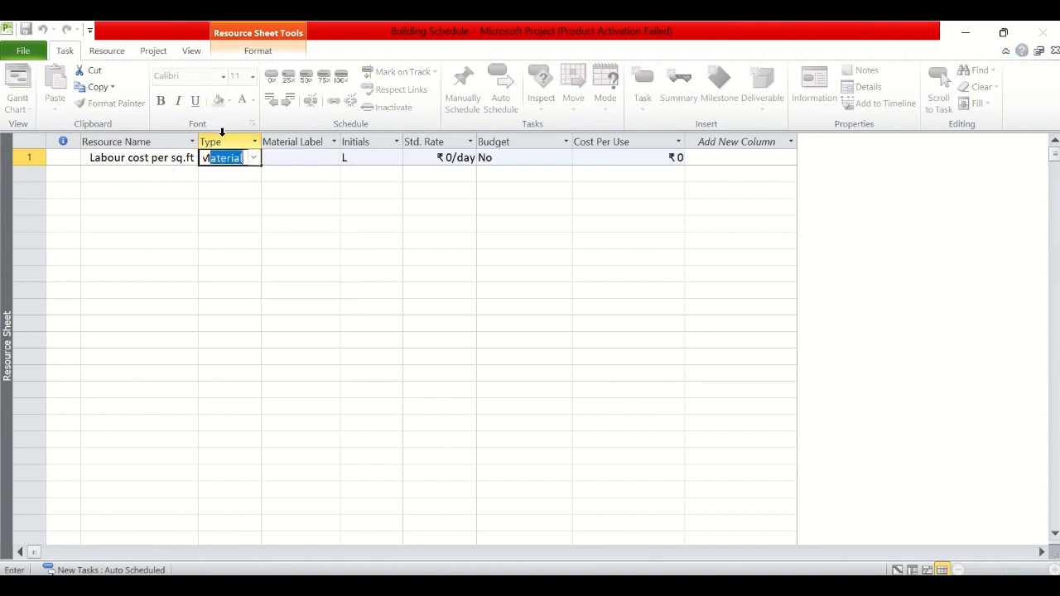
key("Tab")
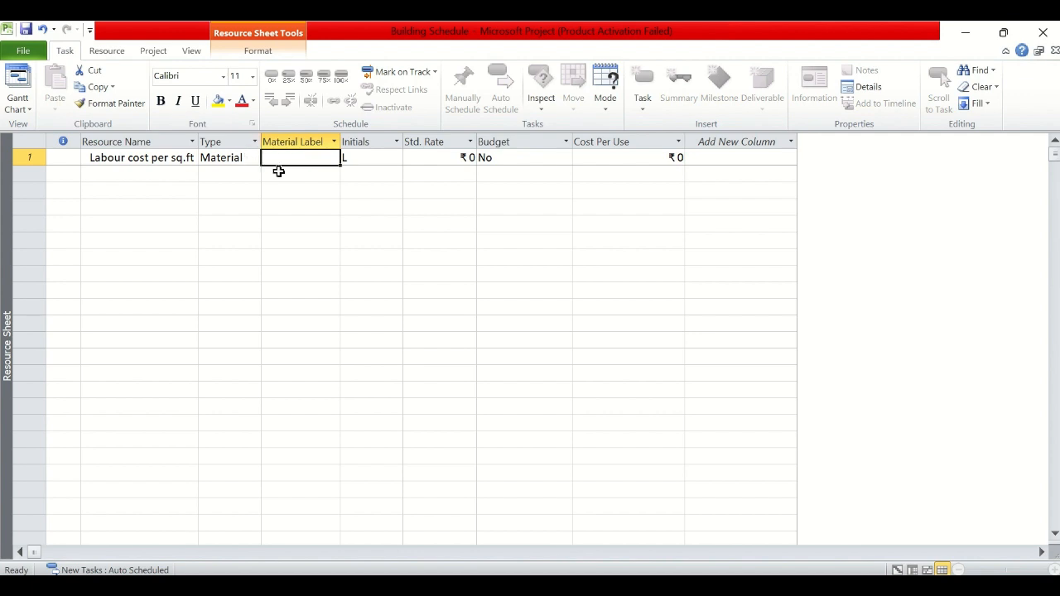
- Give the Labour cost per sq.ft resource the material label sq.ft. and a standard rate of 74
type("sq")
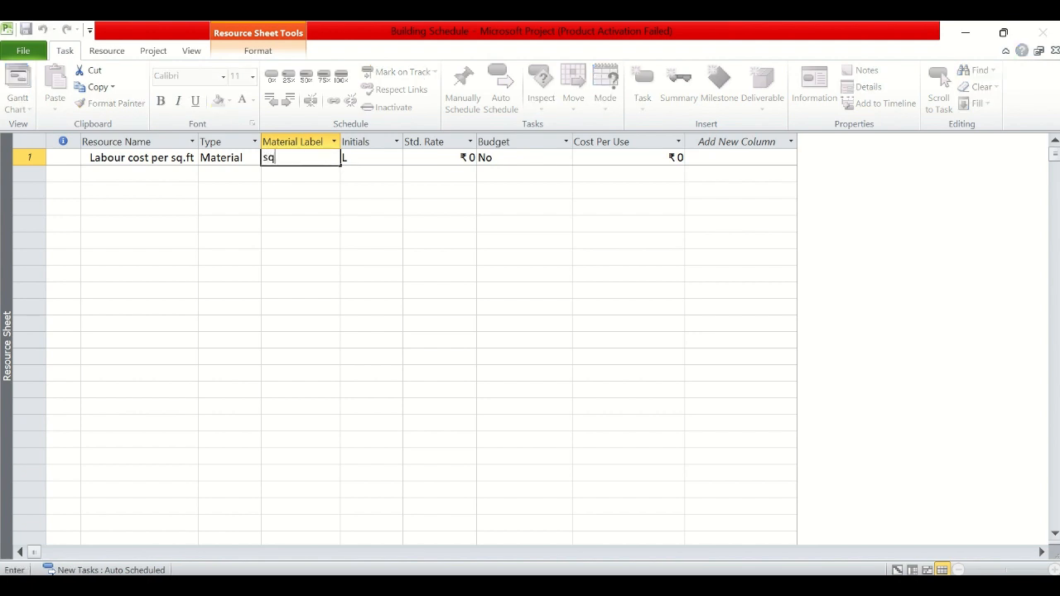
key("Tab")
key("Tab")
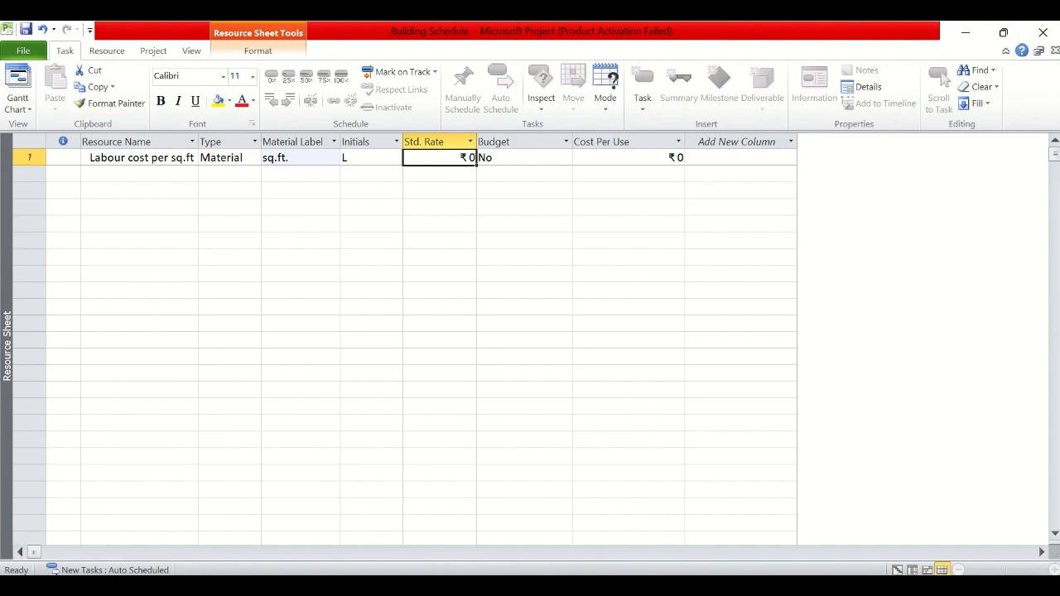
key("alt+Tab")
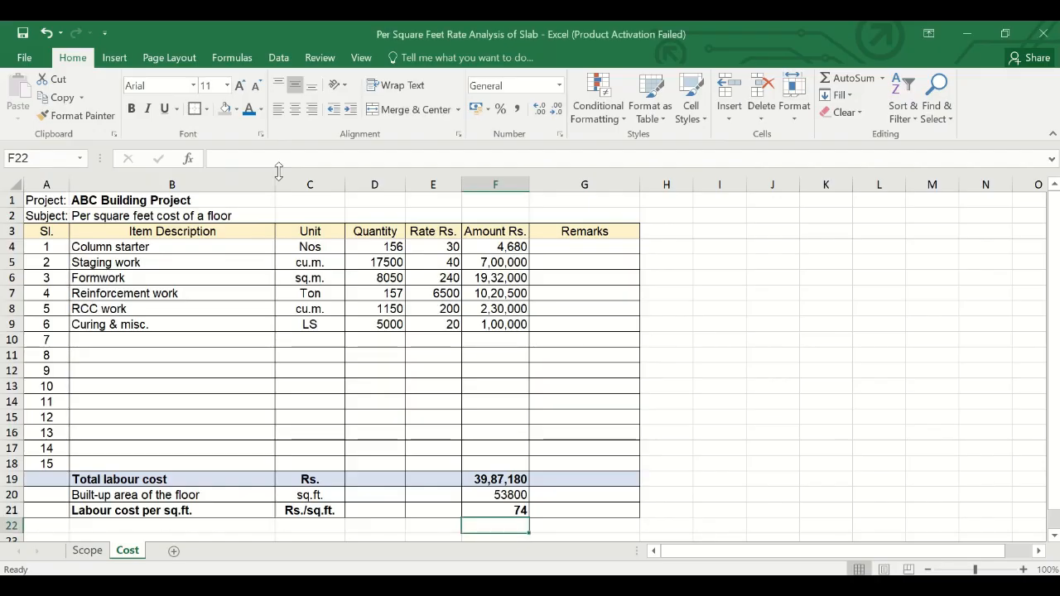
key("alt+Tab")
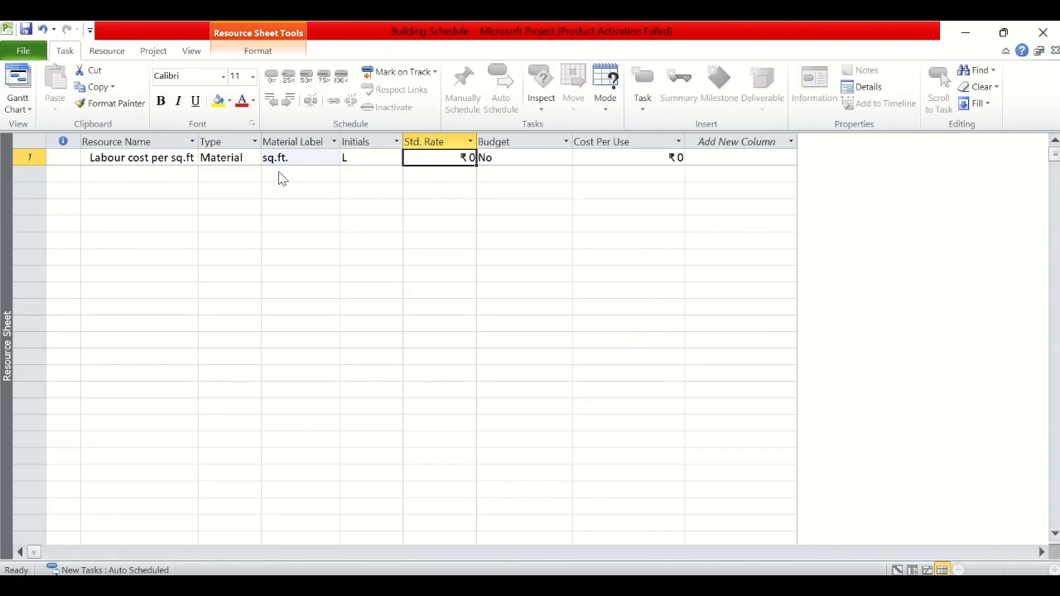
type("74")
key("Tab")
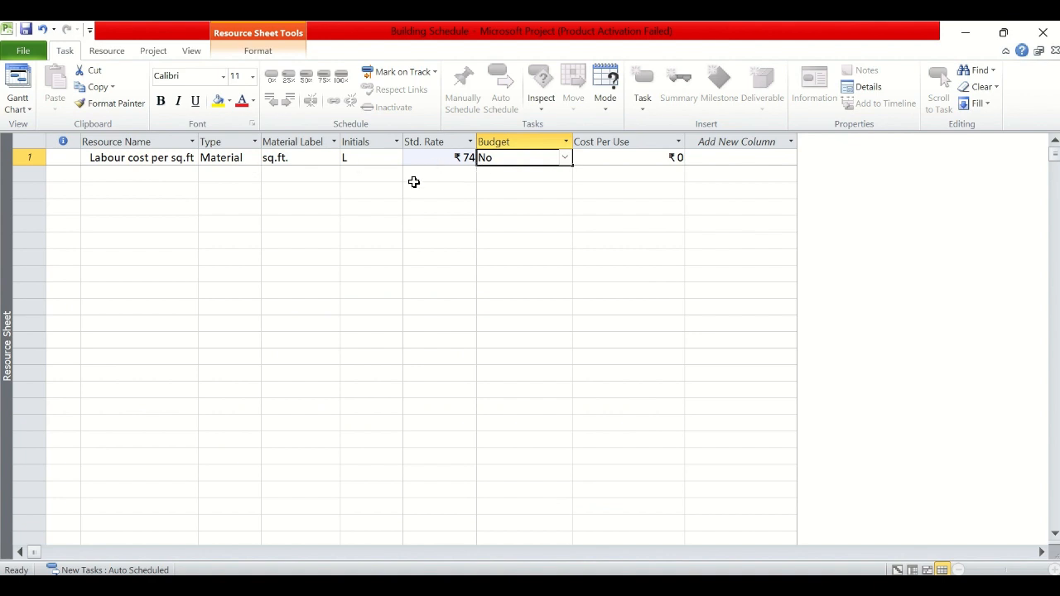
- Return to the Gantt Chart view and assign the Labour cost per sq.ft resource to Floor slab-01
left_click(15, 79)
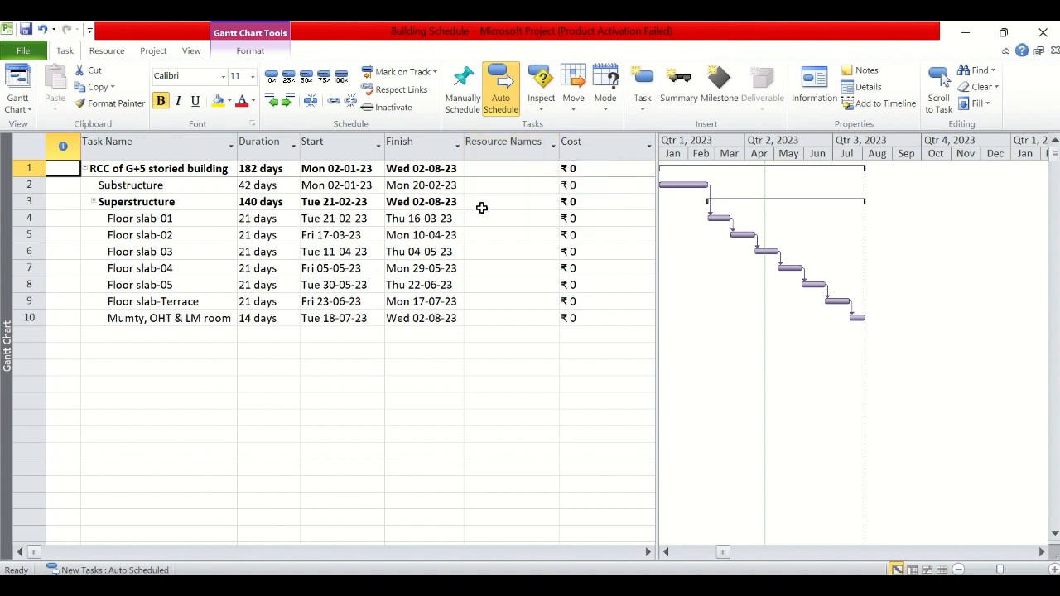
left_click(481, 216)
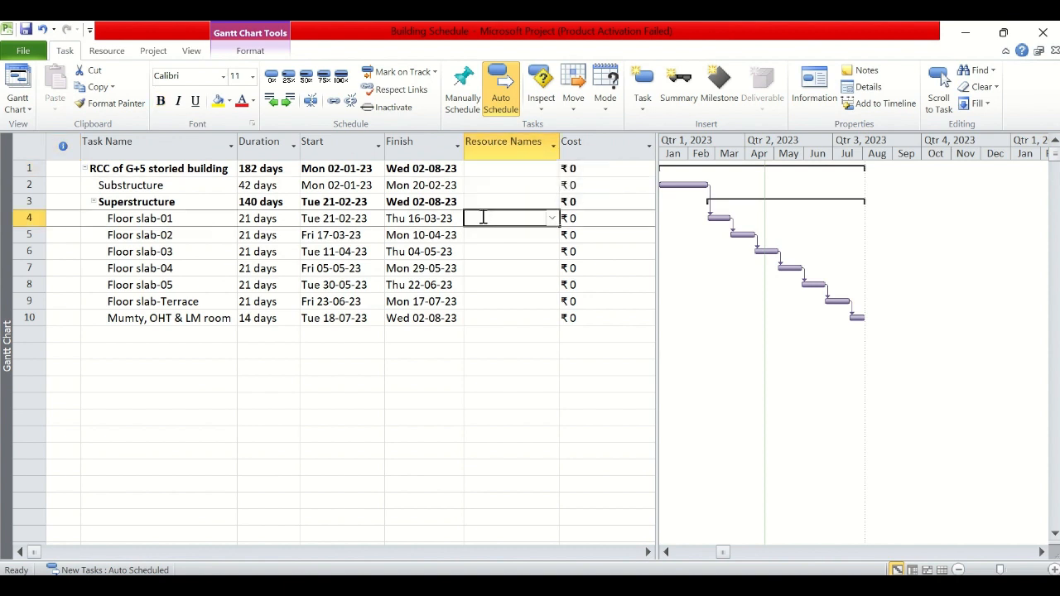
left_click(553, 217)
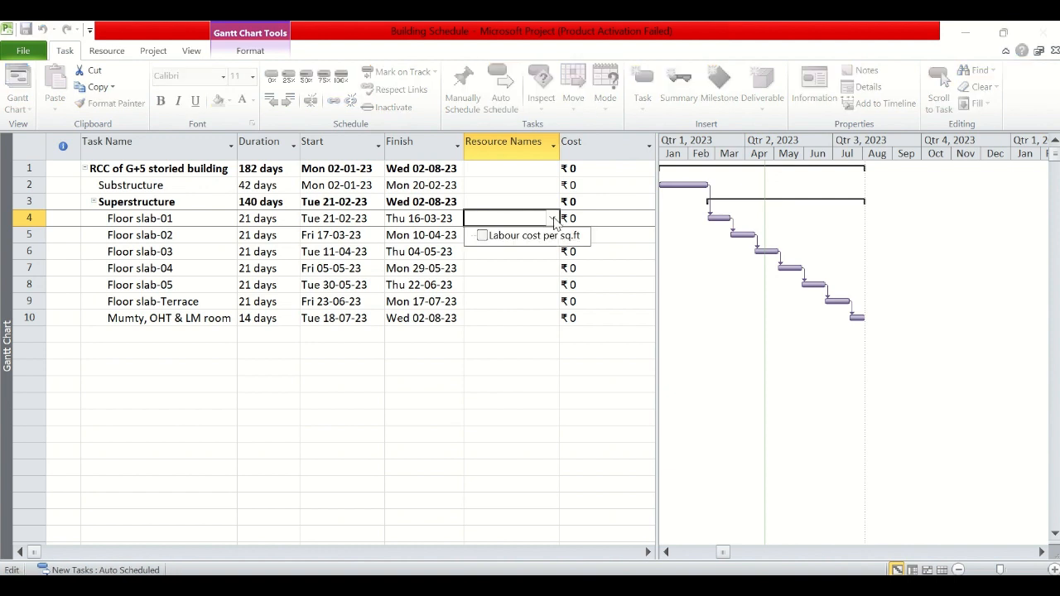
left_click(483, 236)
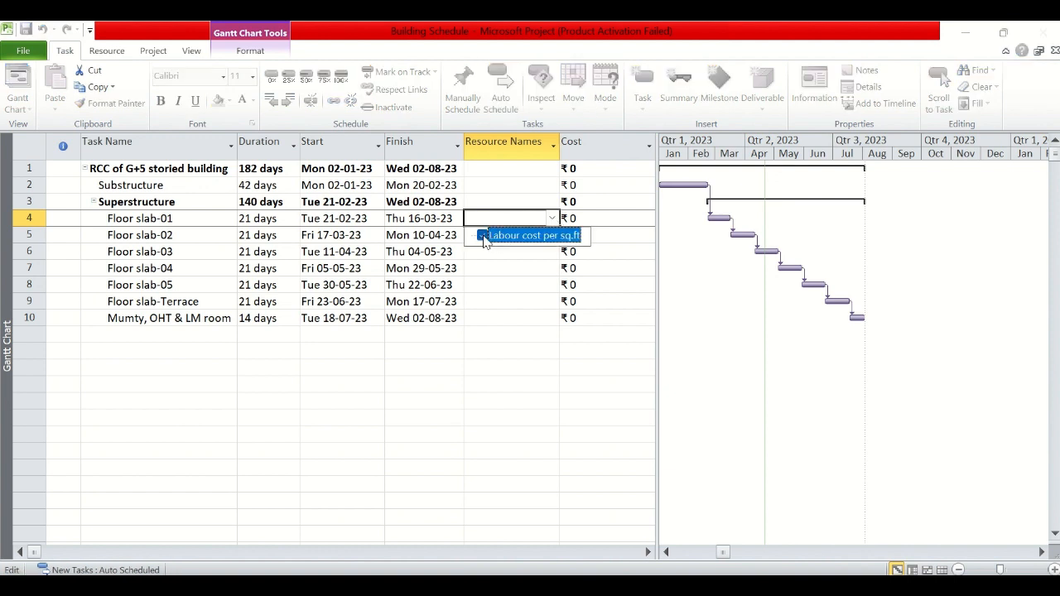
key("Return")
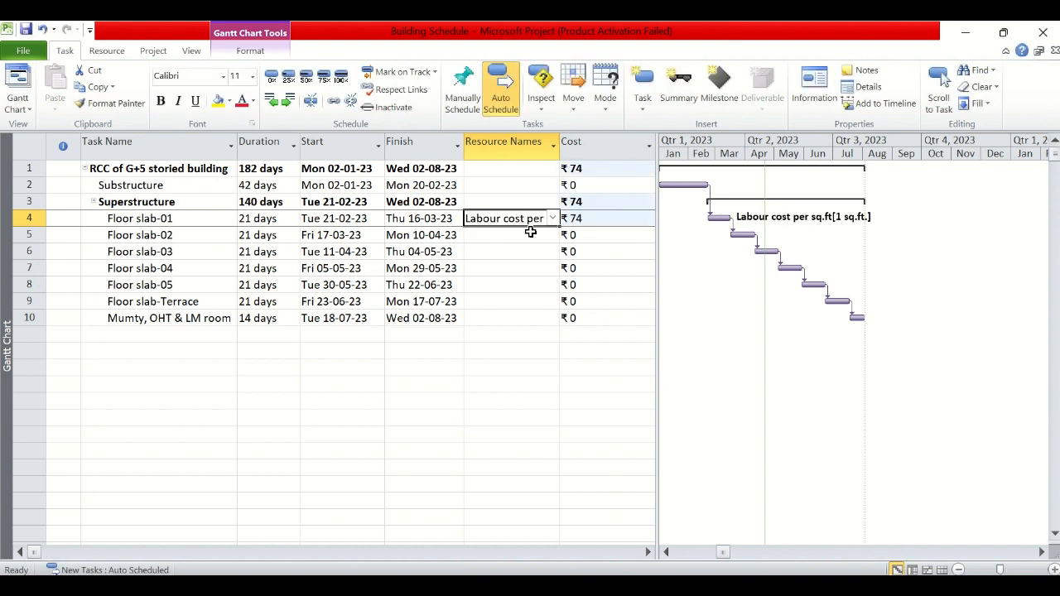
- Copy Floor slab-01's resource assignment to every task from Floor slab-02 down to Mumty, OHT & LM room
key("ctrl+c")
left_click(495, 236)
key("ctrl+v")
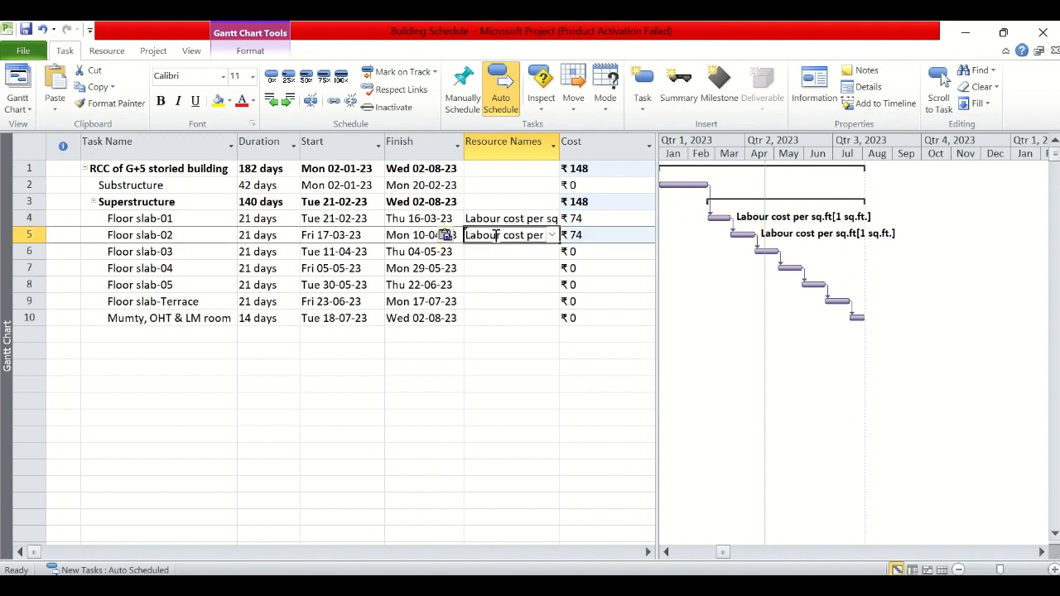
key("Down")
key("ctrl+v")
key("Down")
key("ctrl+v")
key("Down")
key("ctrl+v")
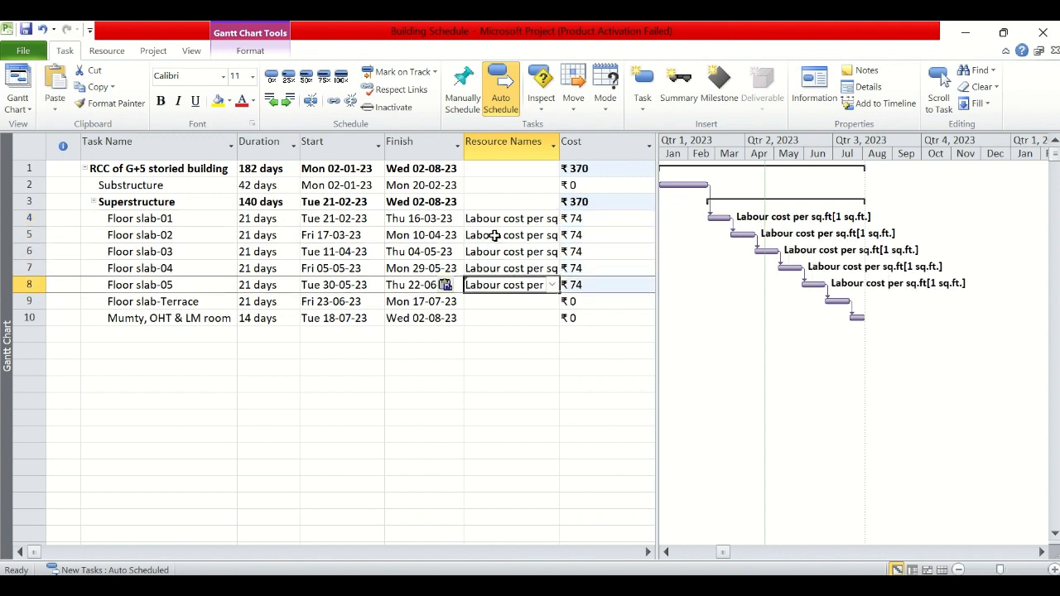
key("Down")
key("ctrl+v")
key("Down")
key("ctrl+v")
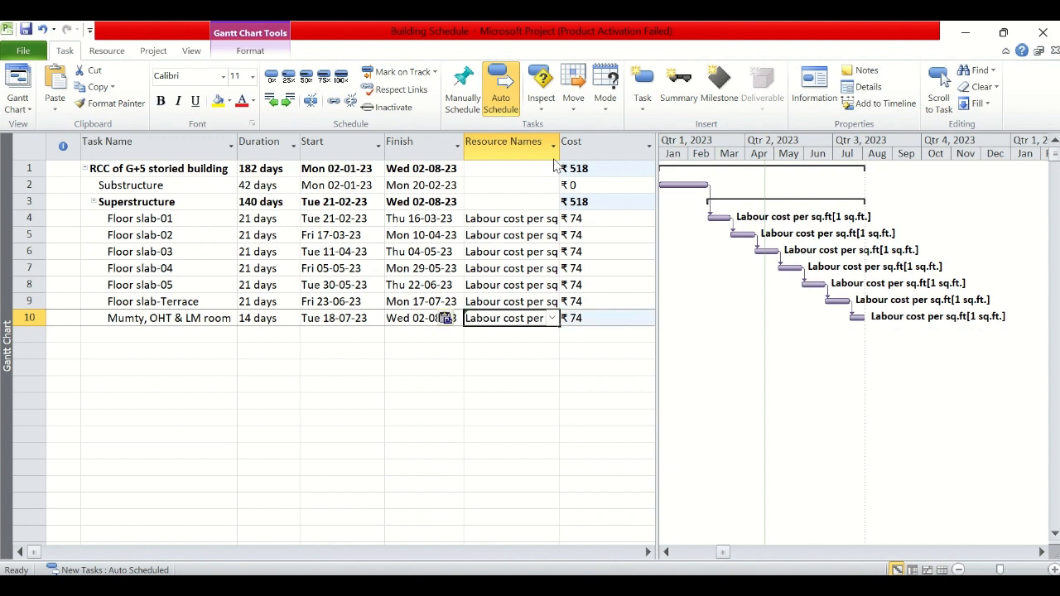
- Widen the Resource Names column and the task table so the full resource names and the Cost column fit
left_click_drag(560, 147, 622, 148)
left_click_drag(656, 197, 692, 197)
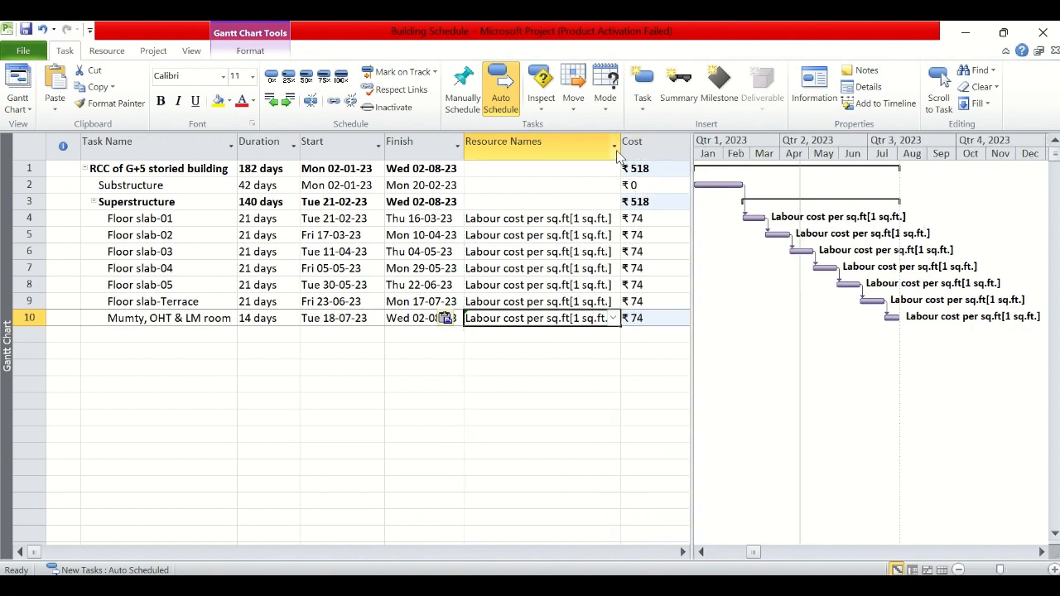
left_click_drag(623, 142, 626, 142)
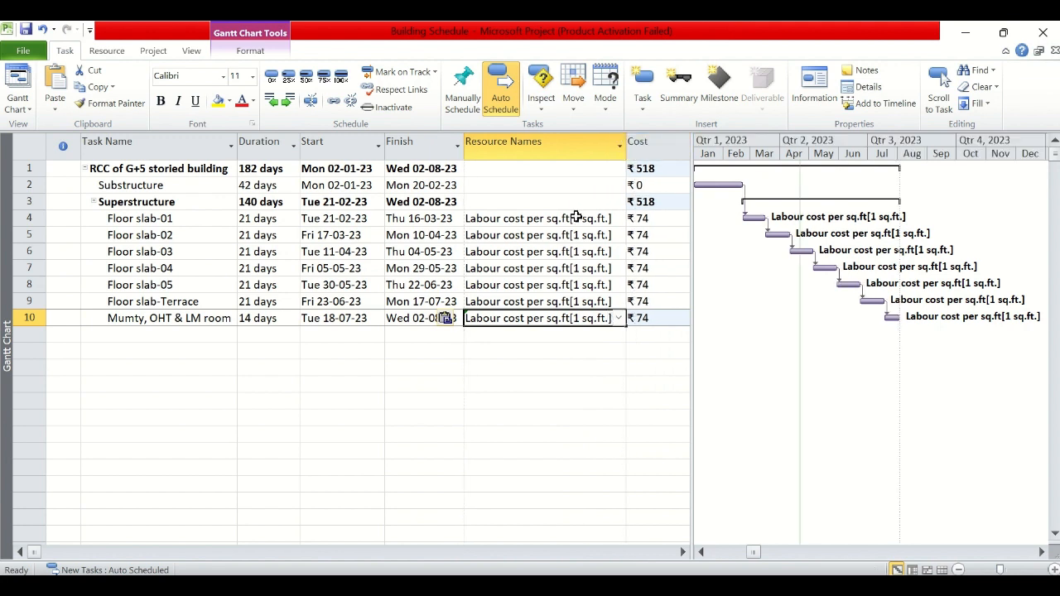
- Open the resource assignment dialog for Floor slab-01 and select the units of the Labour cost per sq.ft resource
left_click(577, 217)
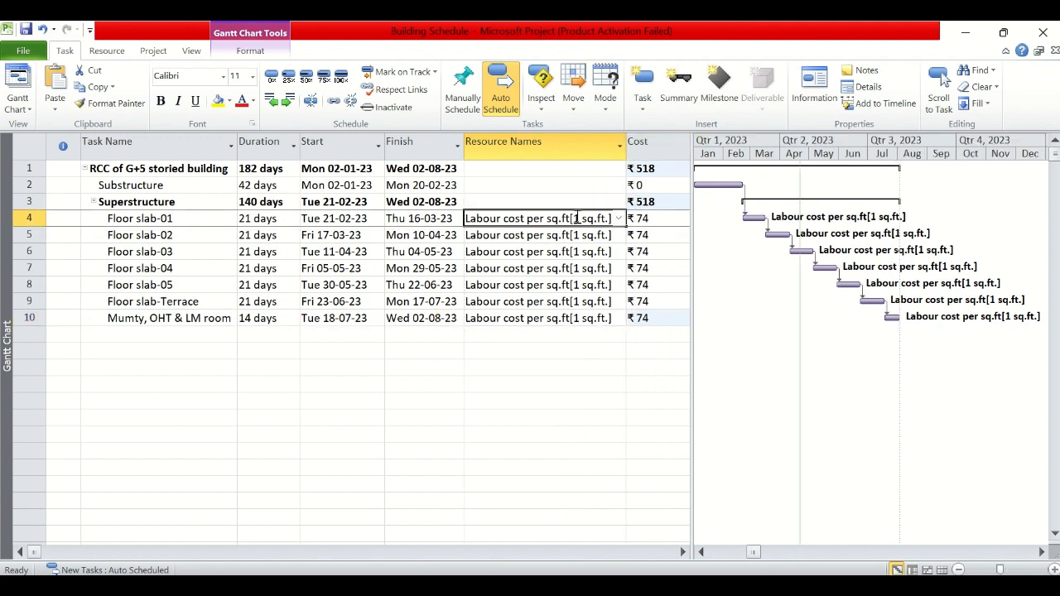
left_click(113, 53)
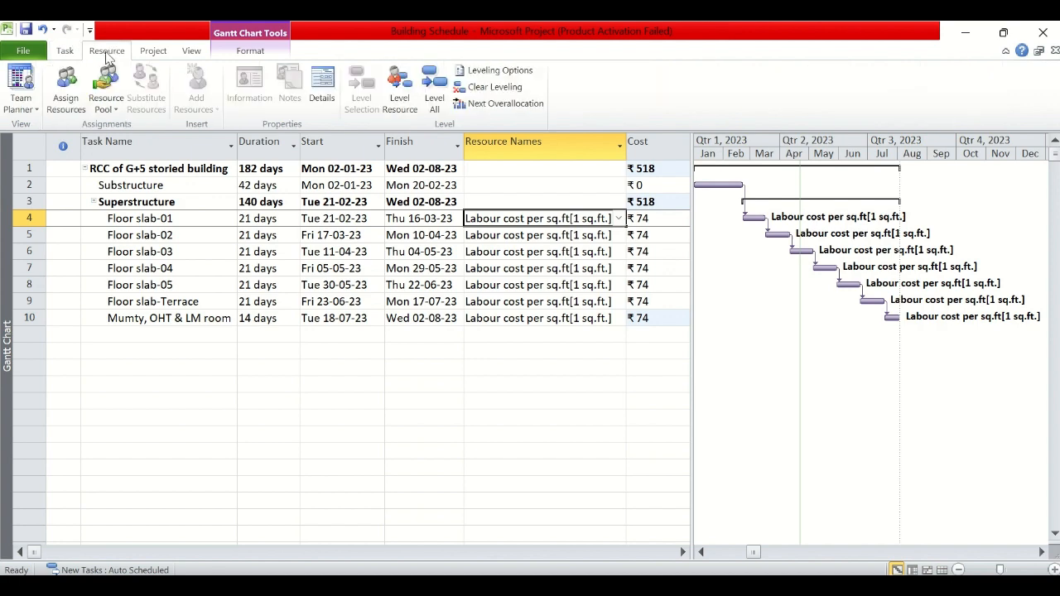
left_click(68, 91)
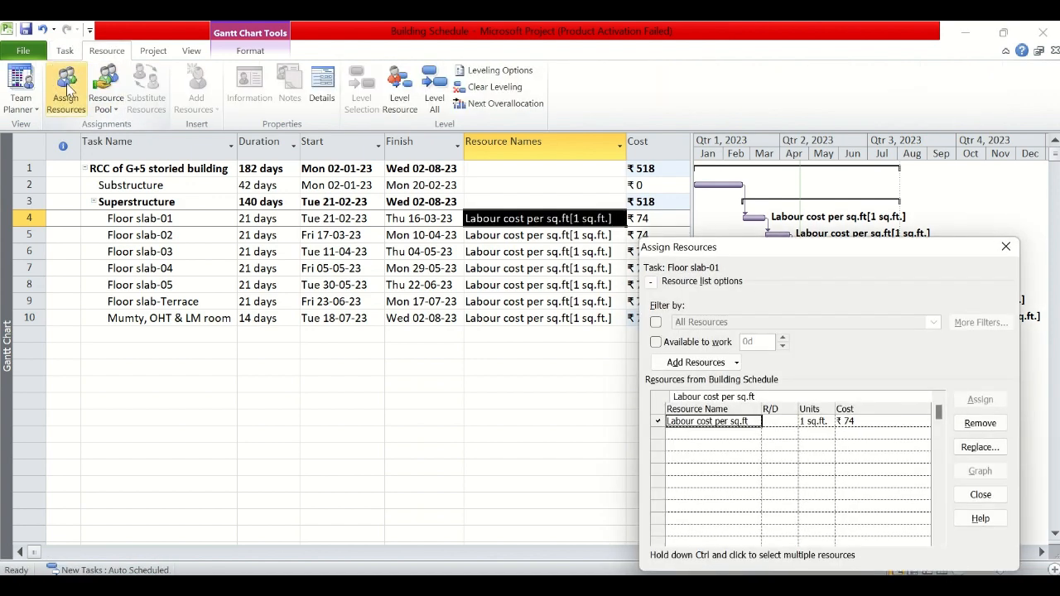
left_click(810, 422)
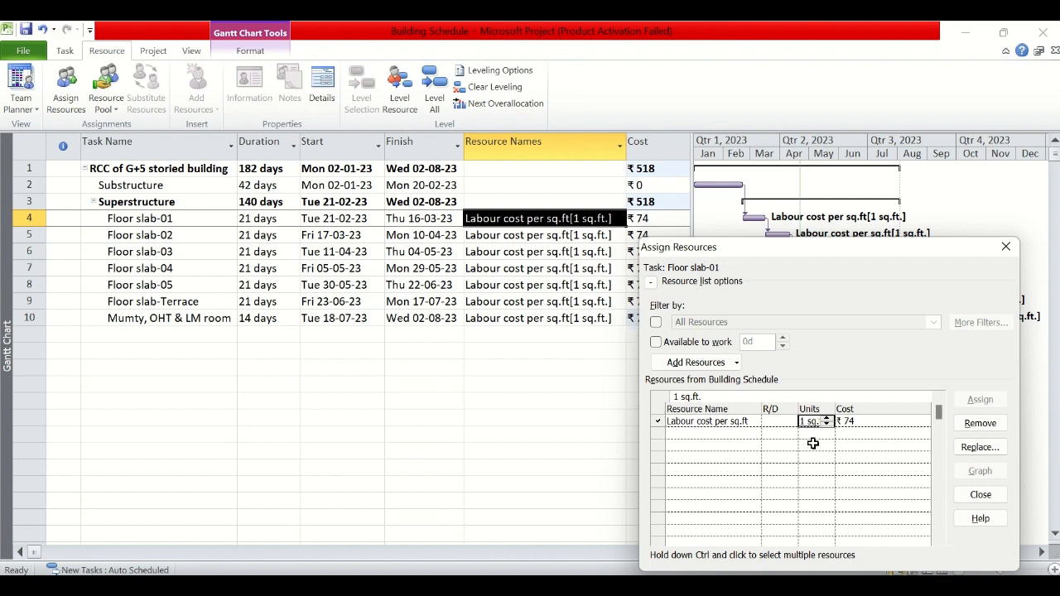
- Switch to the Scope sheet of the Excel rate analysis workbook and insert a blank column before Excavation
key("alt+Tab")
left_click(87, 550)
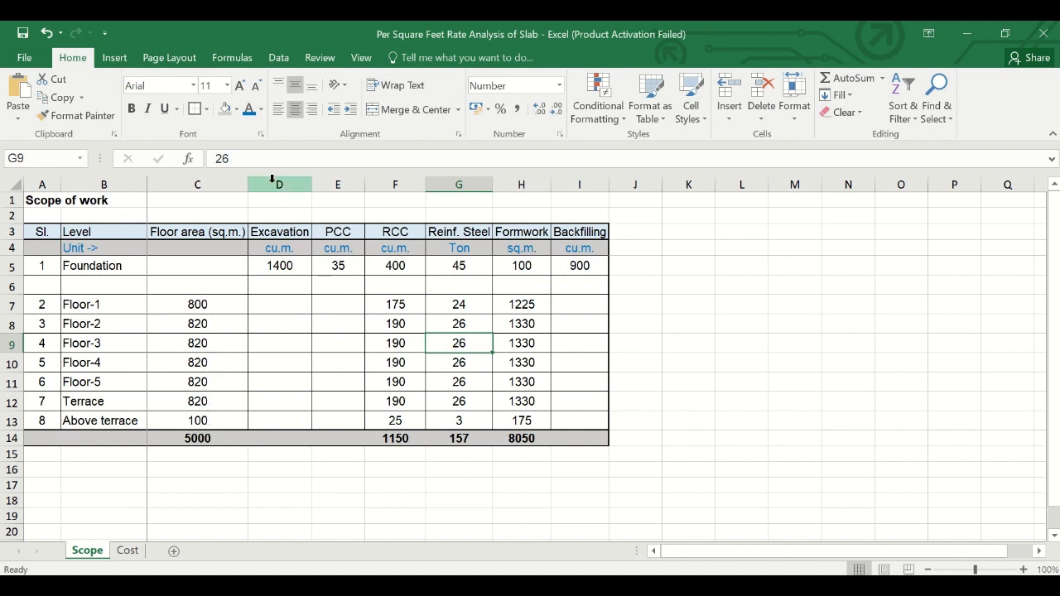
right_click(273, 180)
left_click(305, 295)
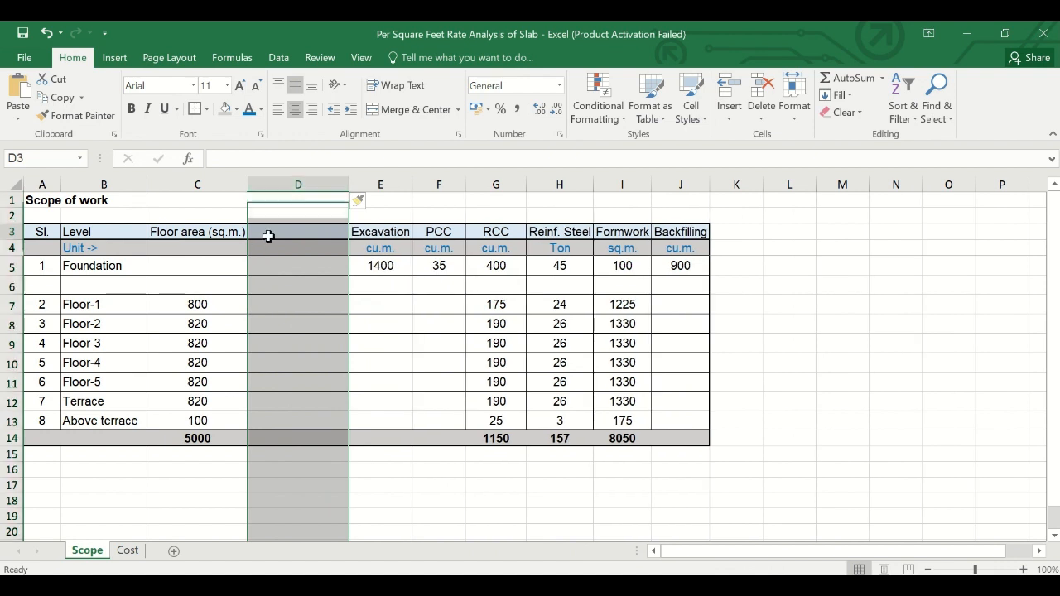
- Fill the floor area header into cell D3 and change it to Floor area (sq.ft.)
left_click(269, 236)
key("ctrl+r")
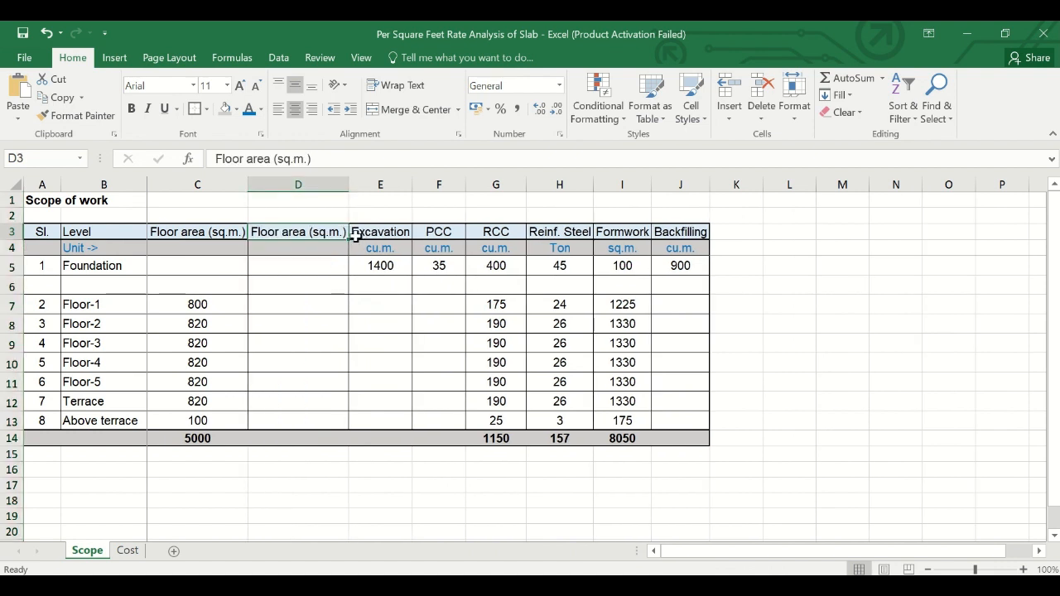
double_click(339, 233)
key("BackSpace")
type("ft")
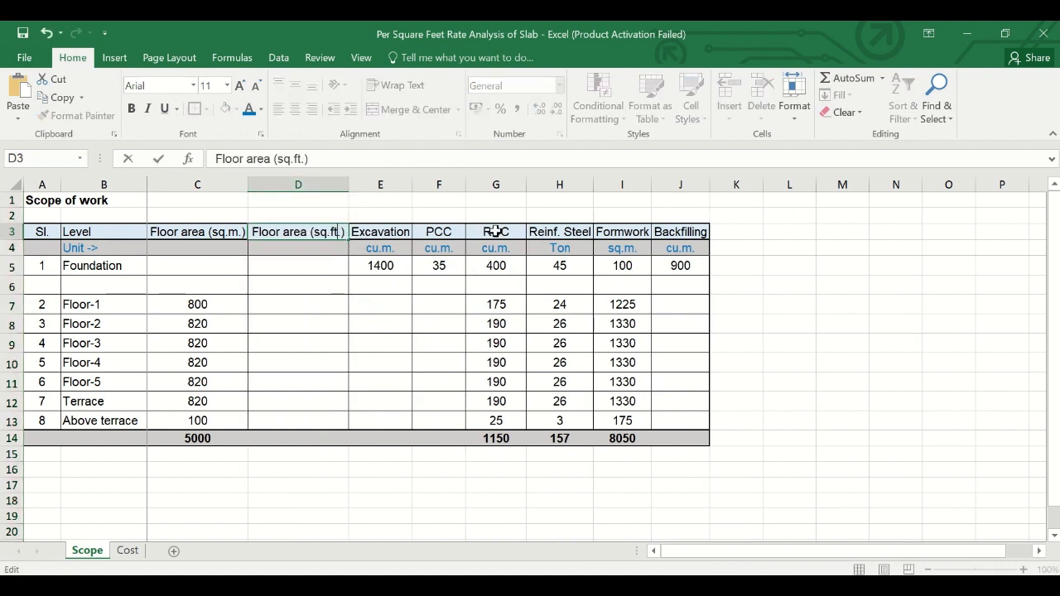
key("Return")
- Convert Floor-1's area to square feet in D7 with =C7*10.76 and fill the formula down to D13
key("Down")
key("Down")
key("Down")
type("=")
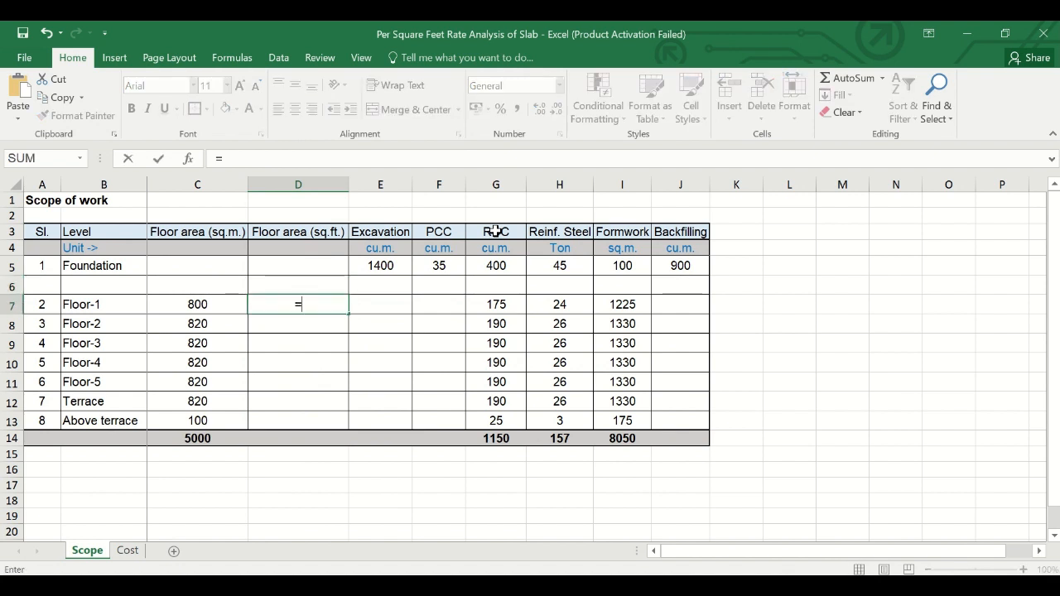
key("Left")
type("*10.76")
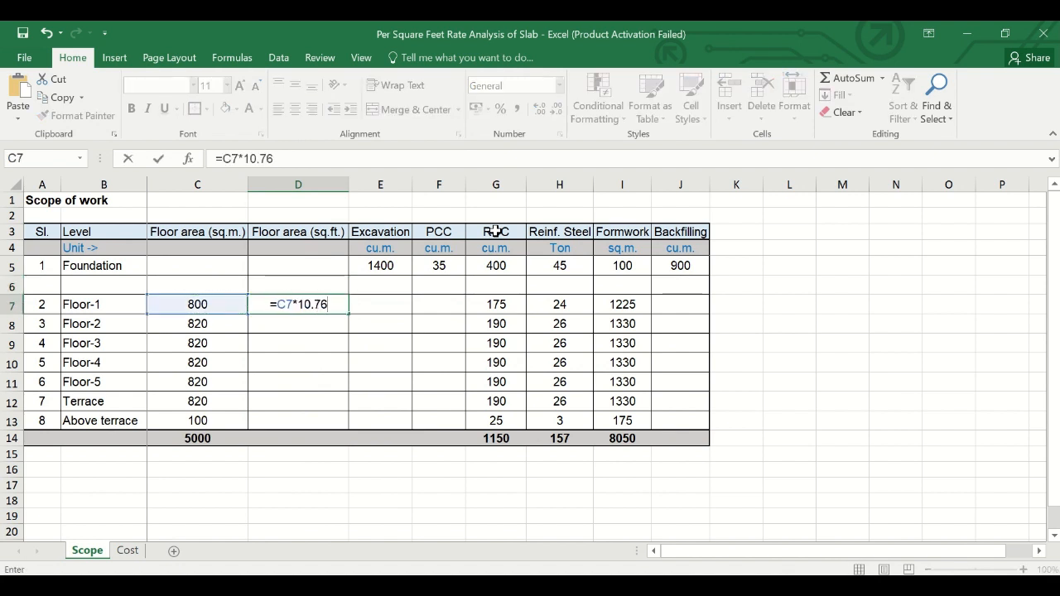
key("Return")
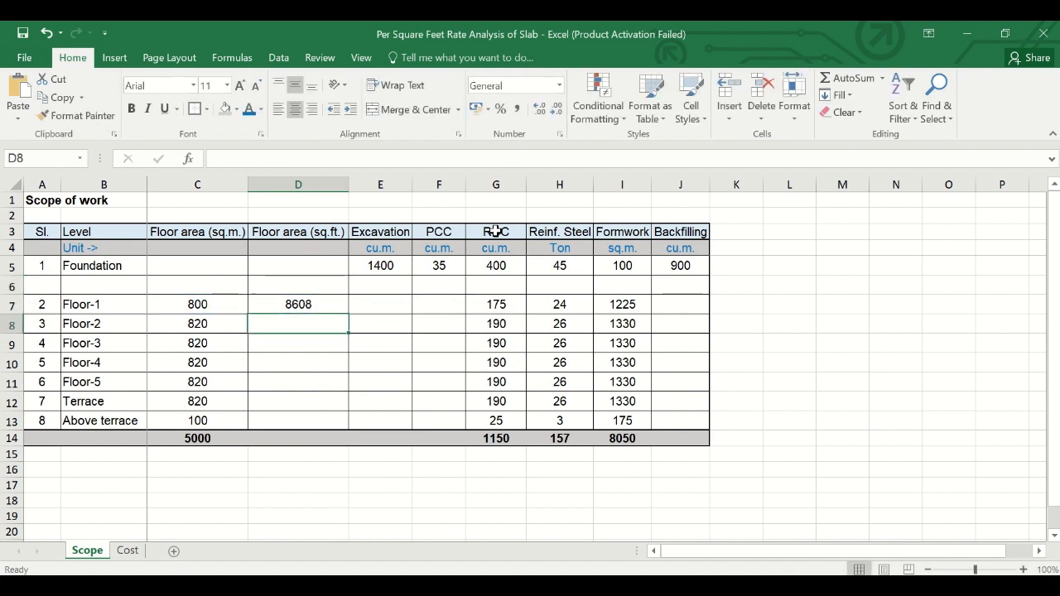
left_click_drag(330, 305, 322, 421)
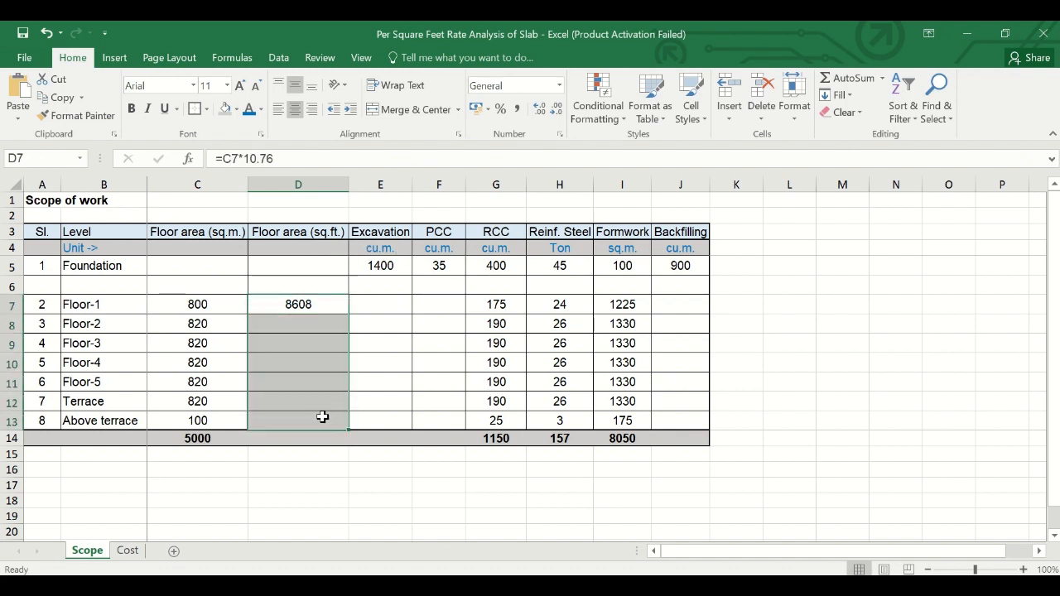
- Wrap the D7 formula as =ROUND(C7*10.76,0) and fill it down to D13 to get whole square feet
left_click(316, 307)
left_click(221, 158)
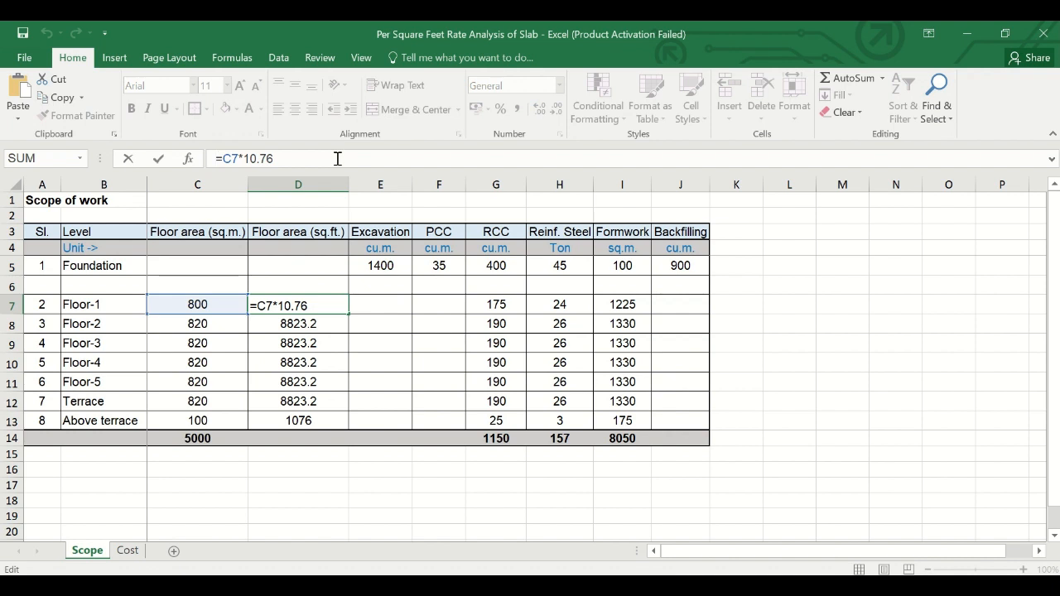
type("round(")
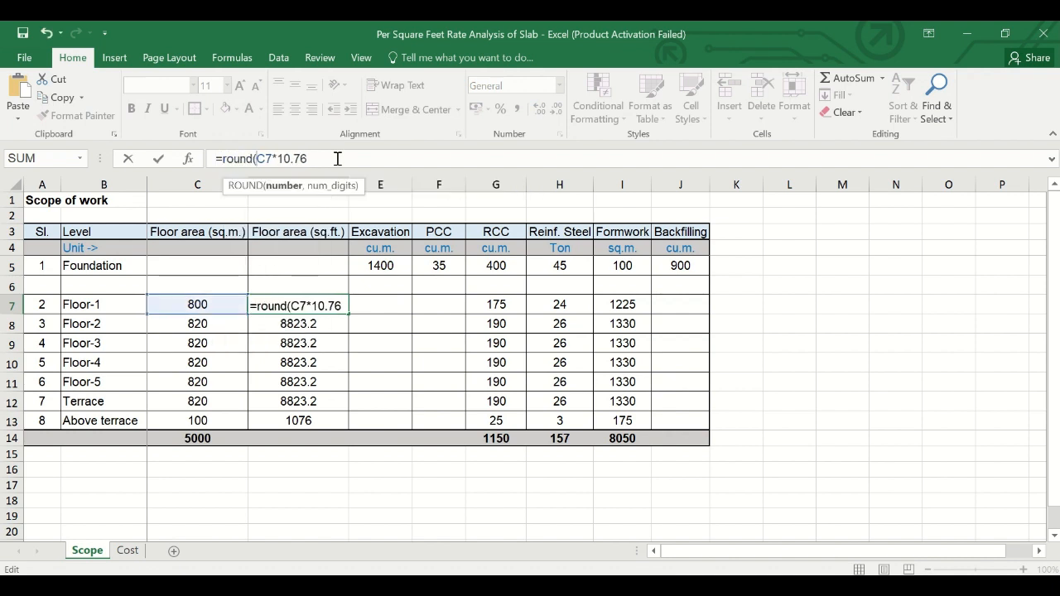
left_click(338, 158)
type(",0)")
key("Return")
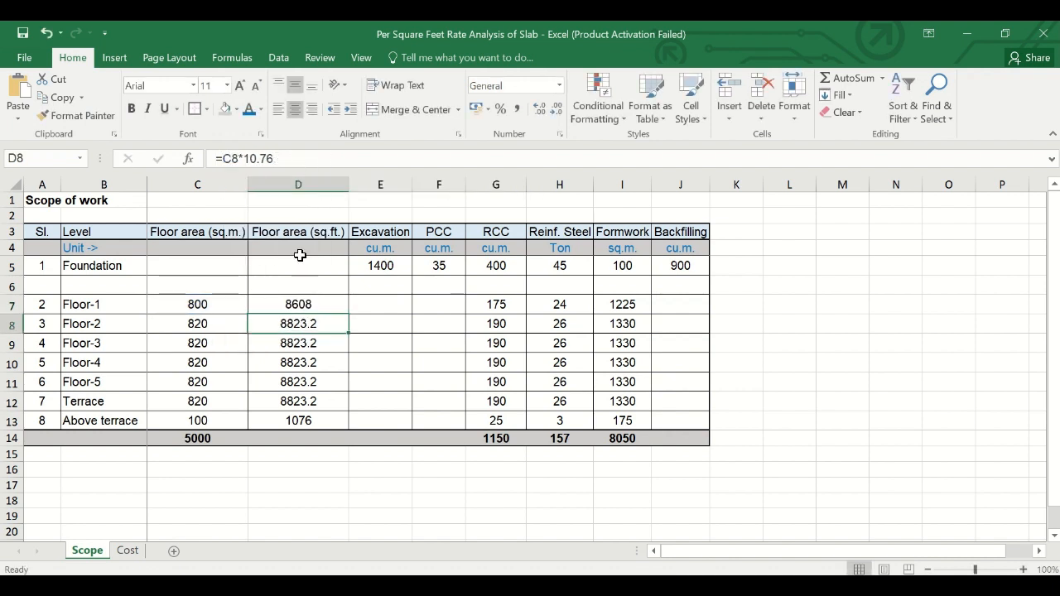
left_click(297, 311)
left_click_drag(297, 311, 295, 420)
key("ctrl+d")
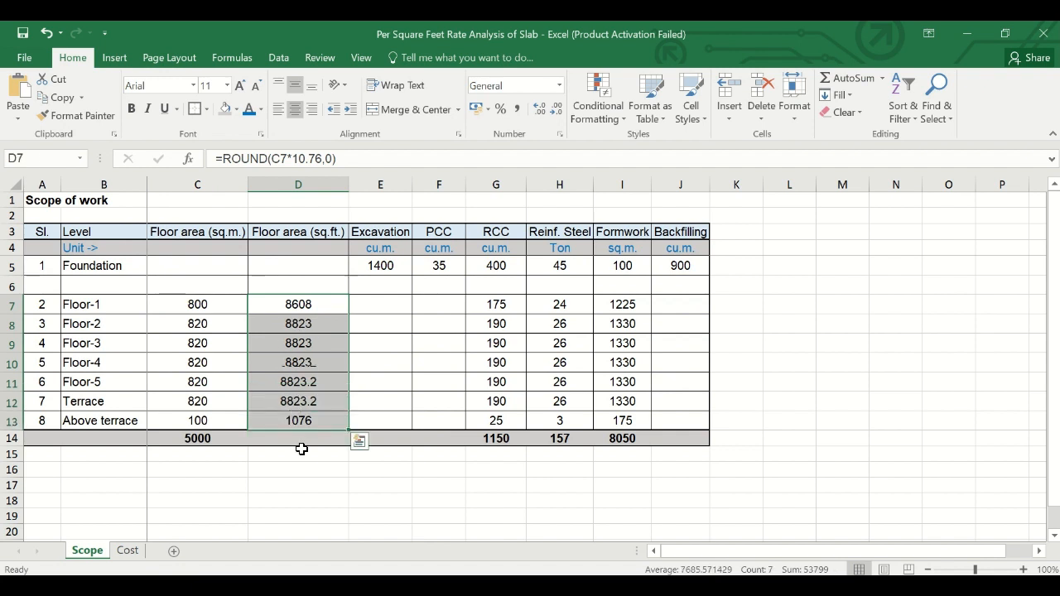
- Fill the total formula from C14 into D14 and compare the total with the built-up area on the Cost sheet
left_click(304, 439)
key("ctrl+r")
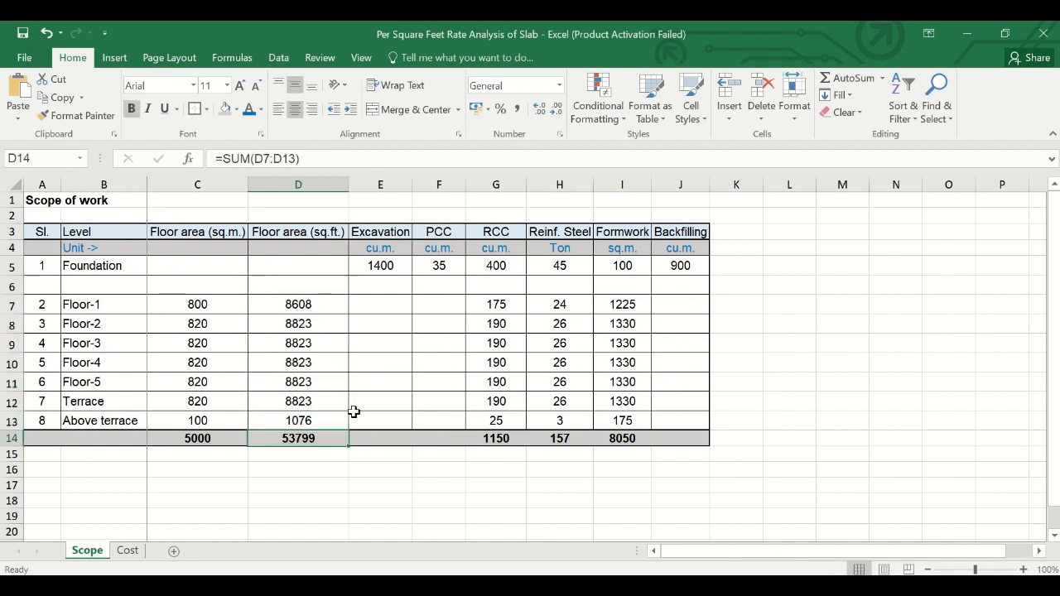
left_click(128, 551)
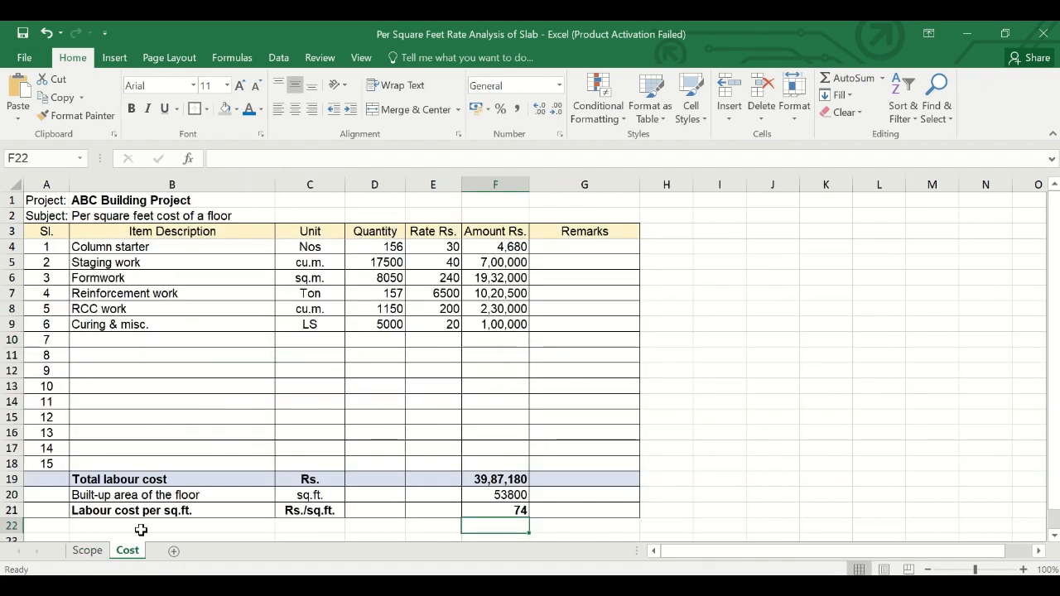
left_click(90, 553)
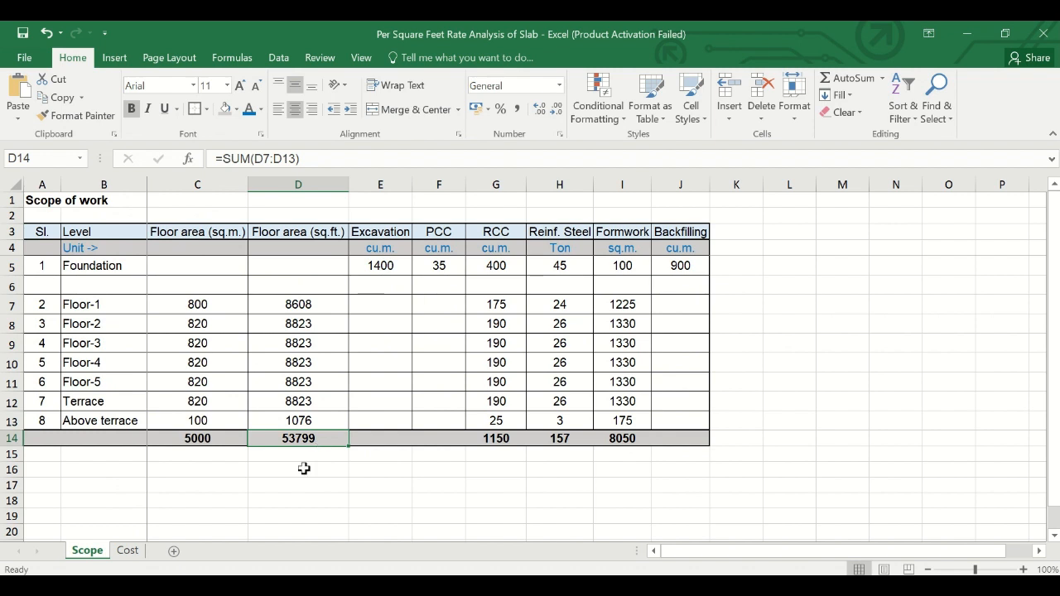
- Take Floor-1's square-foot area from Excel and set Floor slab-01's labour cost units to 8,608 in Microsoft Project
left_click(301, 302)
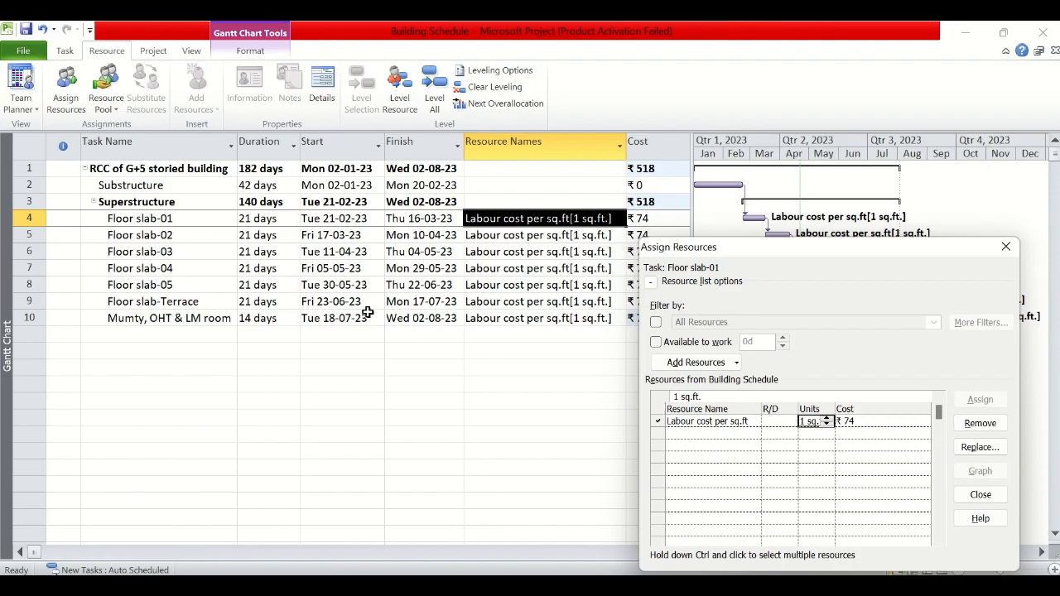
type("8,6")
type("08")
key("Return")
- Look up Floor-2's square-foot area in Excel and set Floor slab-02's labour cost units to 8823 in Microsoft Project
left_click(540, 235)
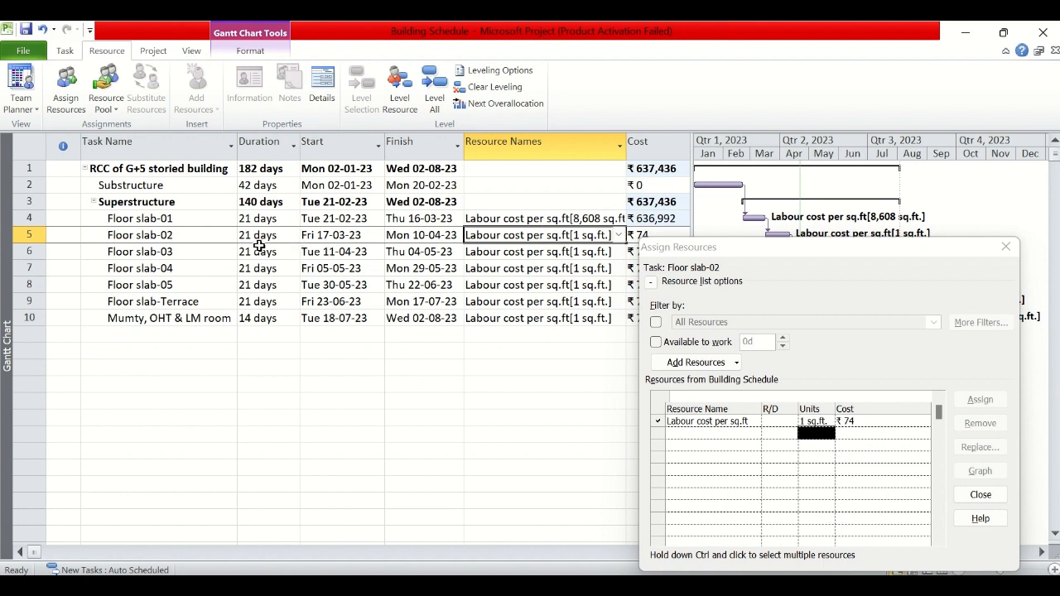
left_click(808, 421)
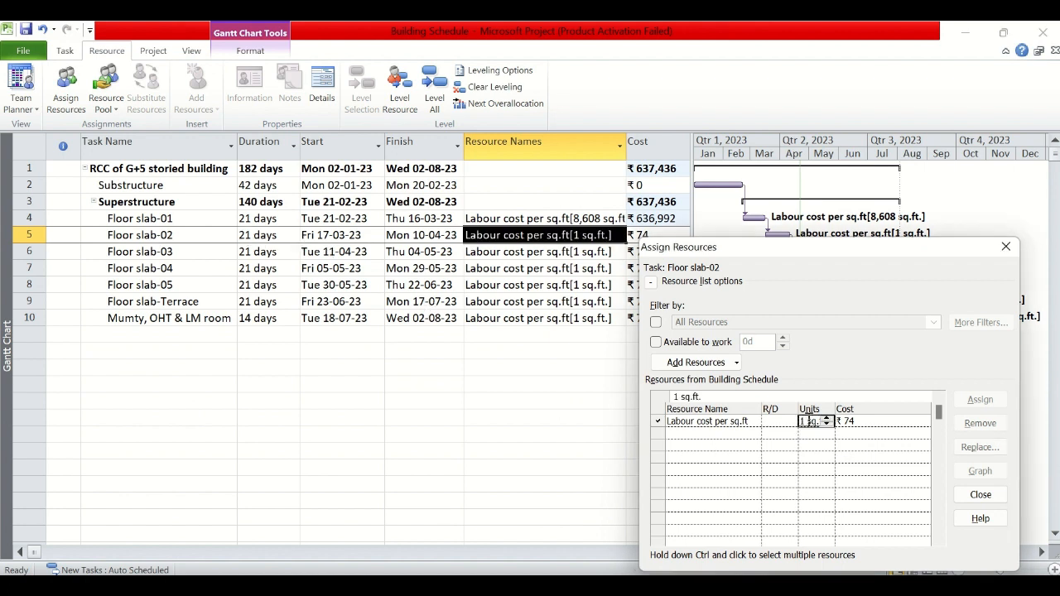
key("alt+Tab")
left_click(315, 327)
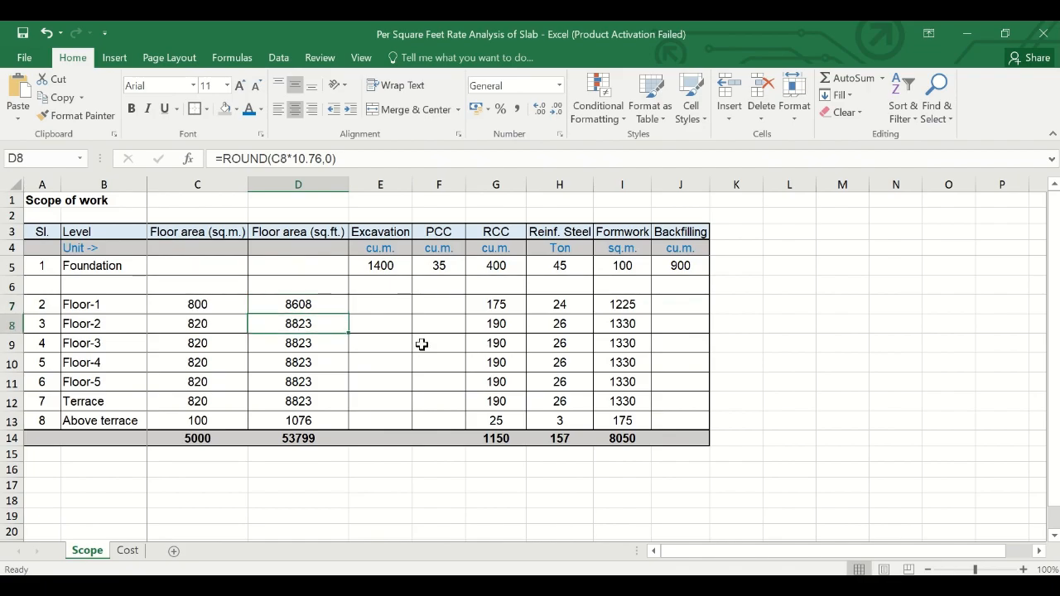
key("alt+Tab")
type("8")
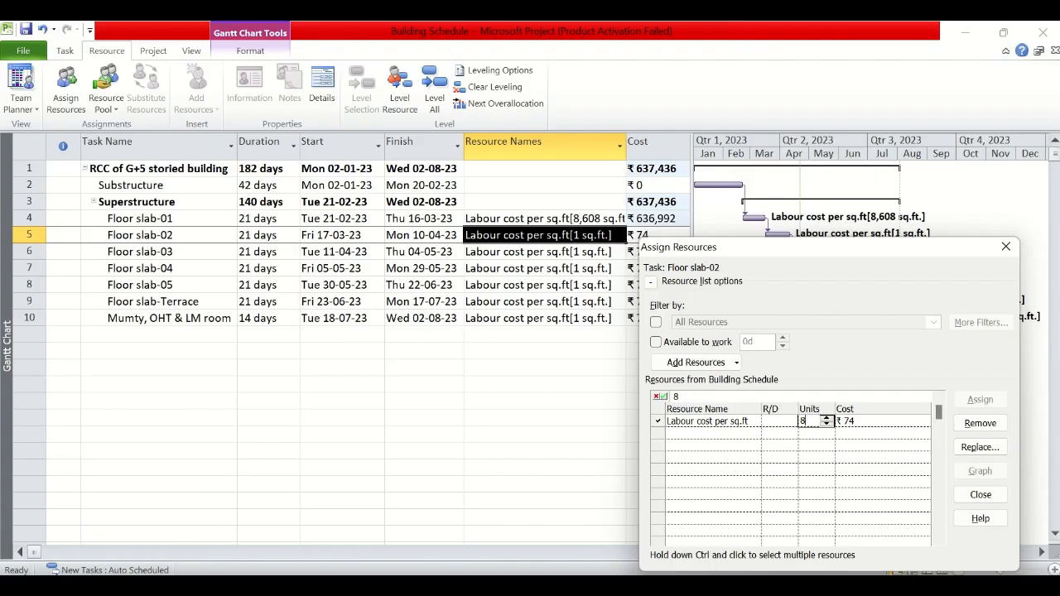
type("823")
key("Return")
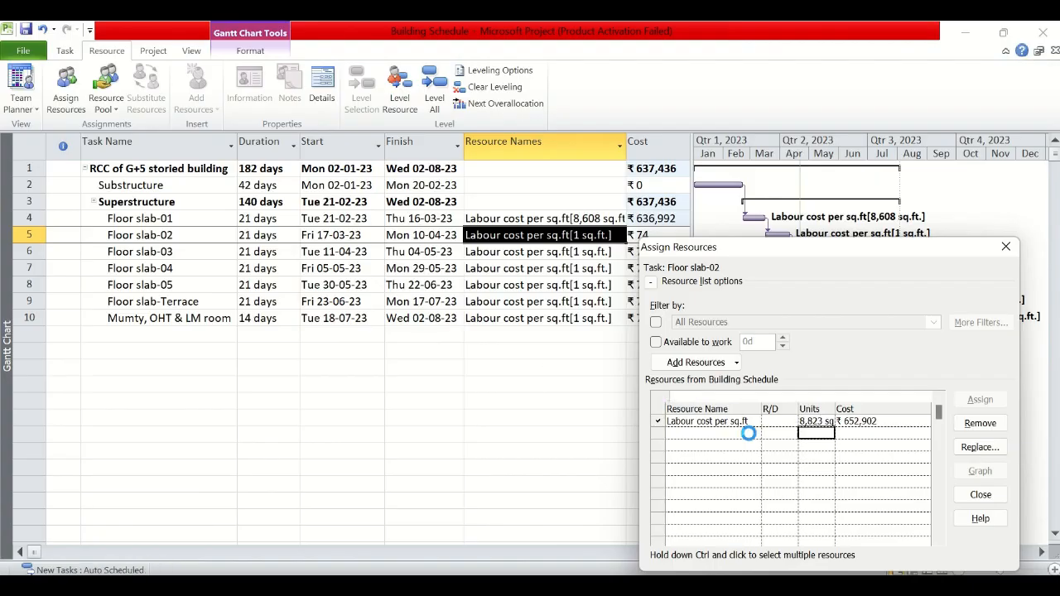
- Check Floor-3's area in Excel and set Floor slab-03's labour cost units to 8,823 in Microsoft Project
left_click(534, 254)
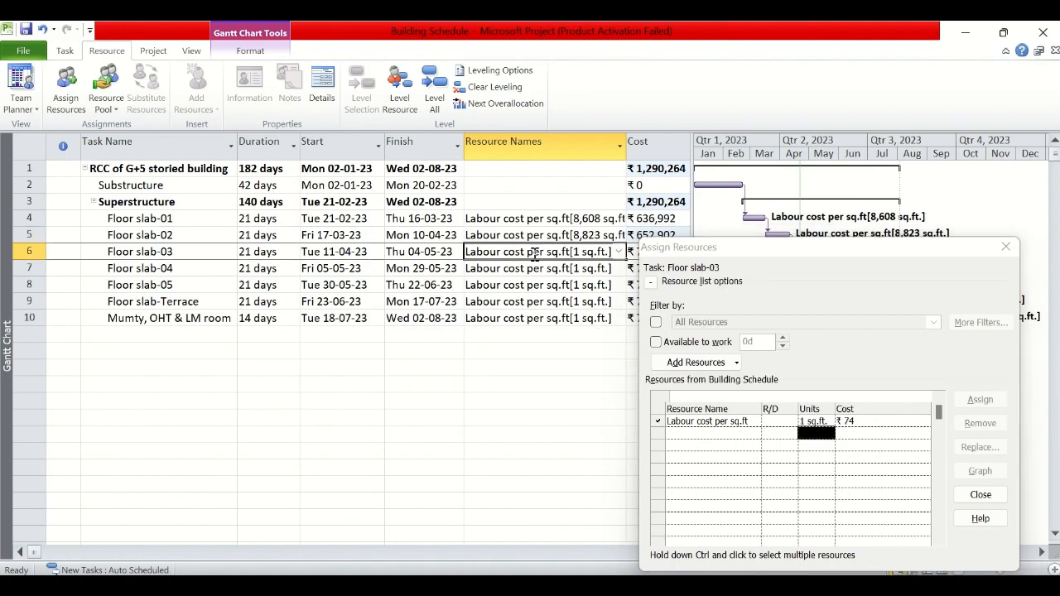
key("alt+Tab")
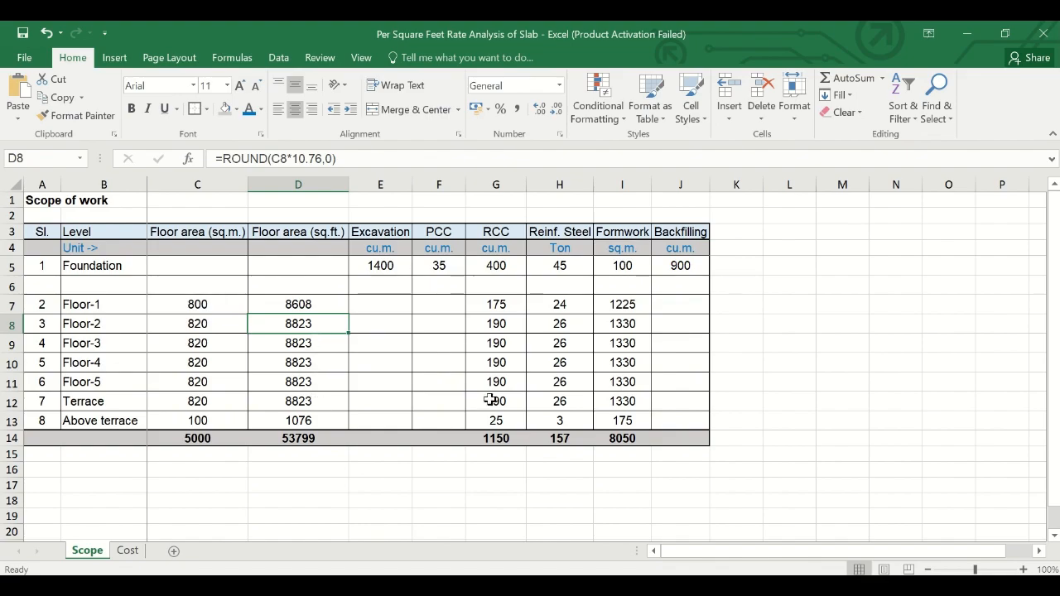
key("alt+Tab")
left_click(822, 423)
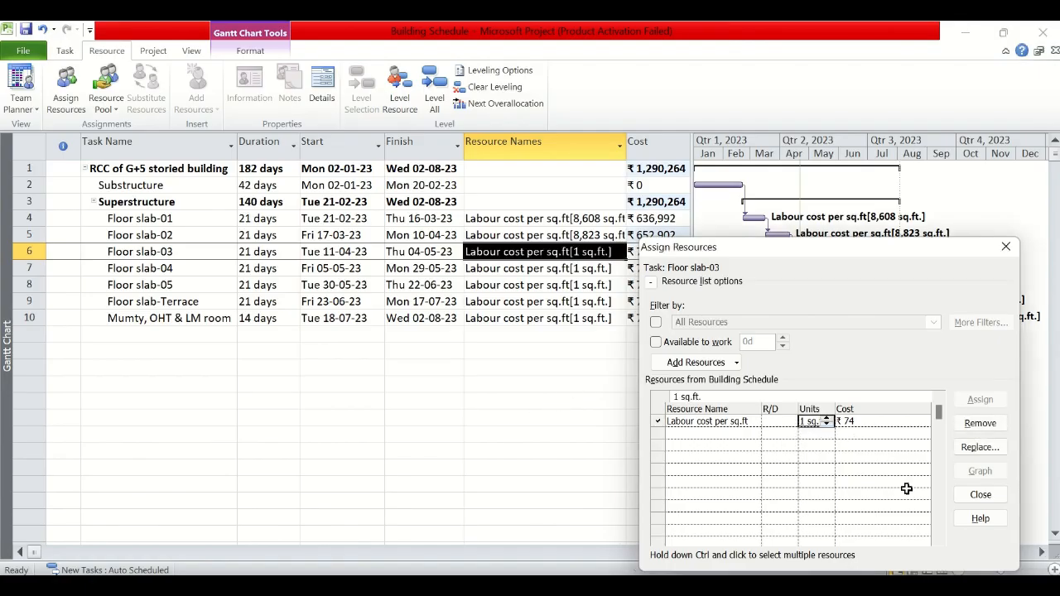
type("8,")
type("823")
key("Return")
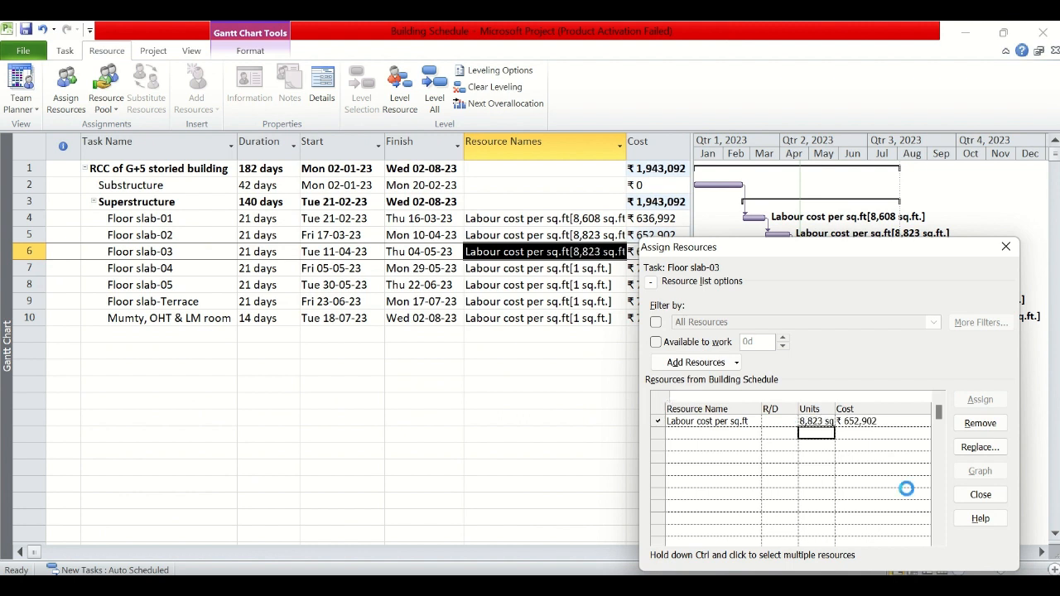
- Set the labour cost units of Floor slab-04, Floor slab-05 and Floor slab-Terrace to 8,823 sq.ft. each
left_click(544, 267)
left_click(810, 421)
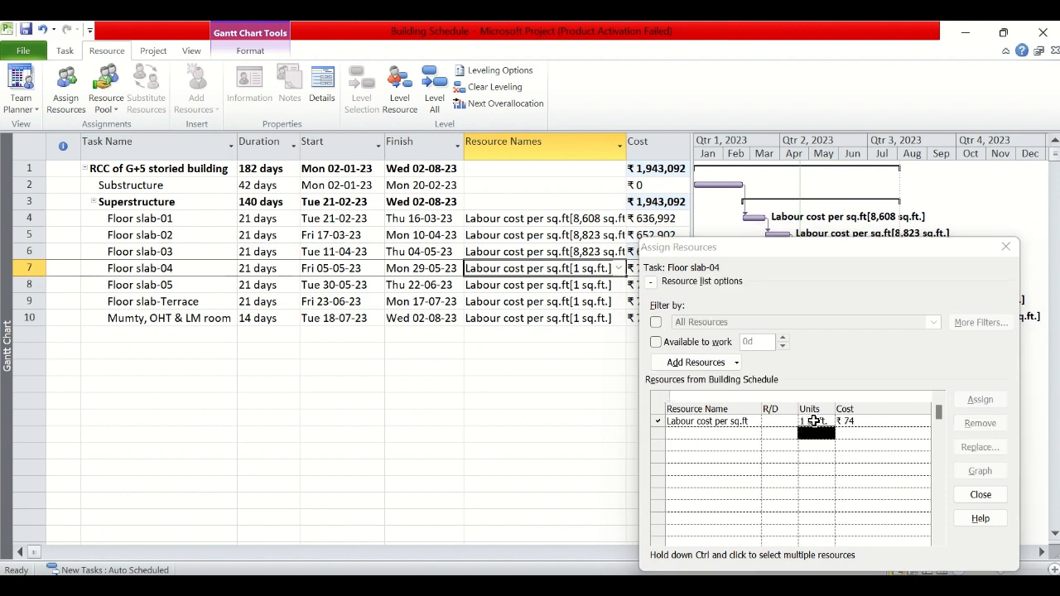
type("8,8")
type("23")
key("Return")
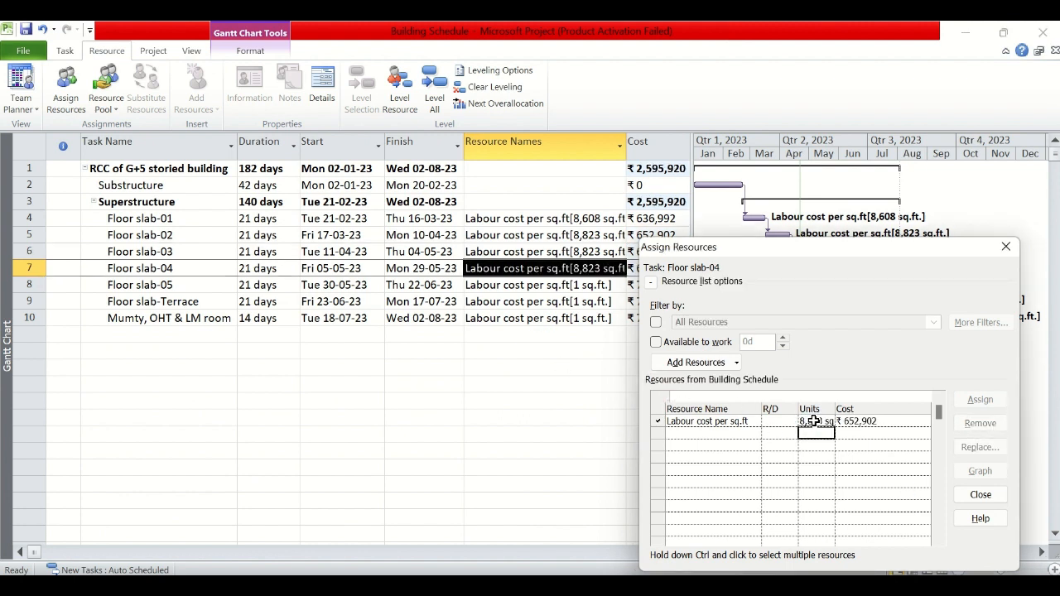
left_click(544, 301)
- Look up the Above terrace area in Excel and set the Mumty, OHT & LM room labour cost units to 1076 in Microsoft Project
key("alt+Tab")
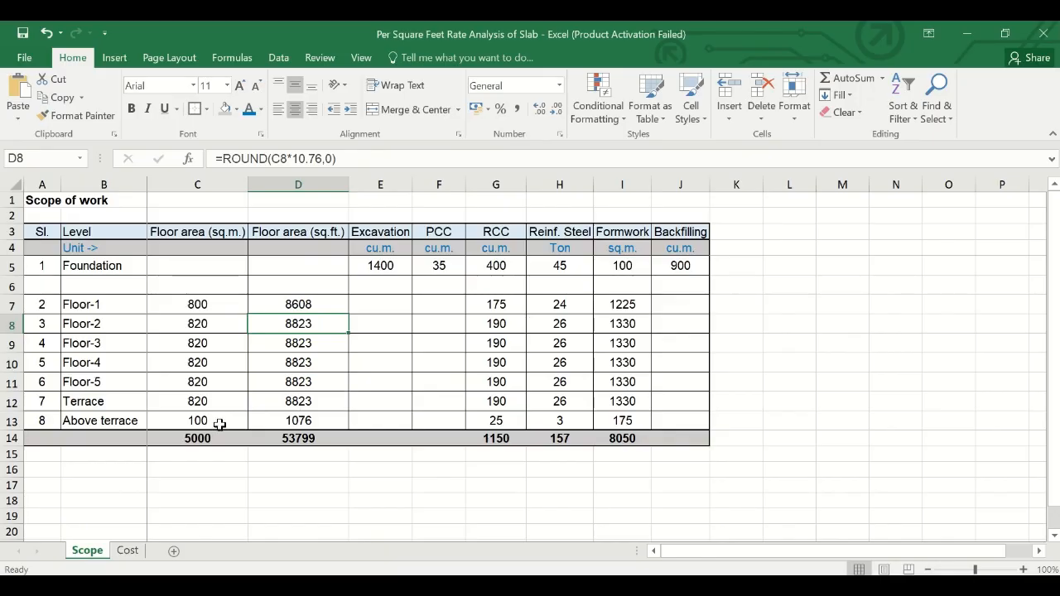
left_click(298, 421)
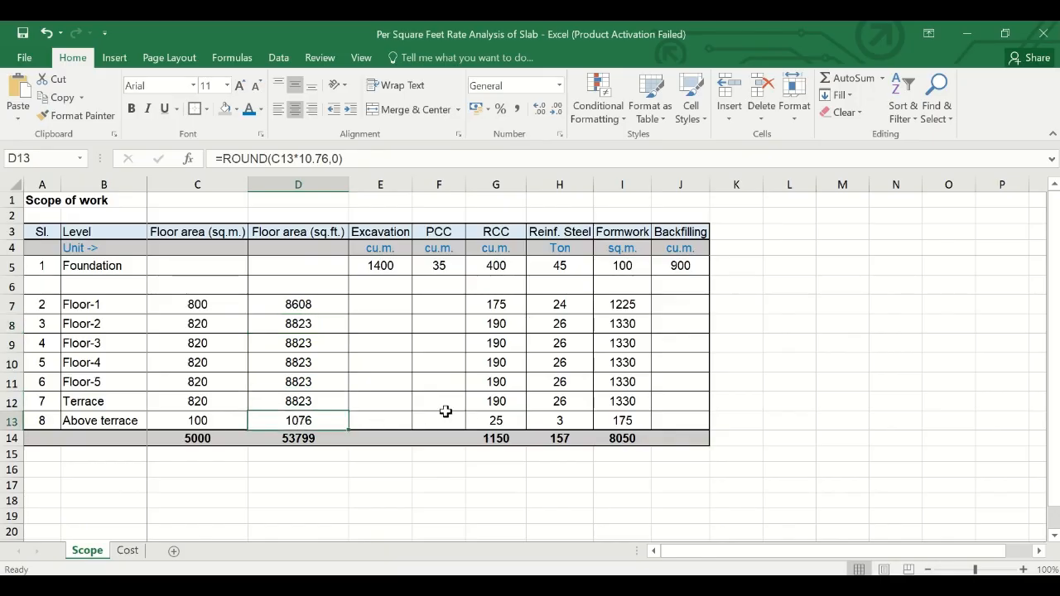
key("alt+Tab")
left_click(545, 318)
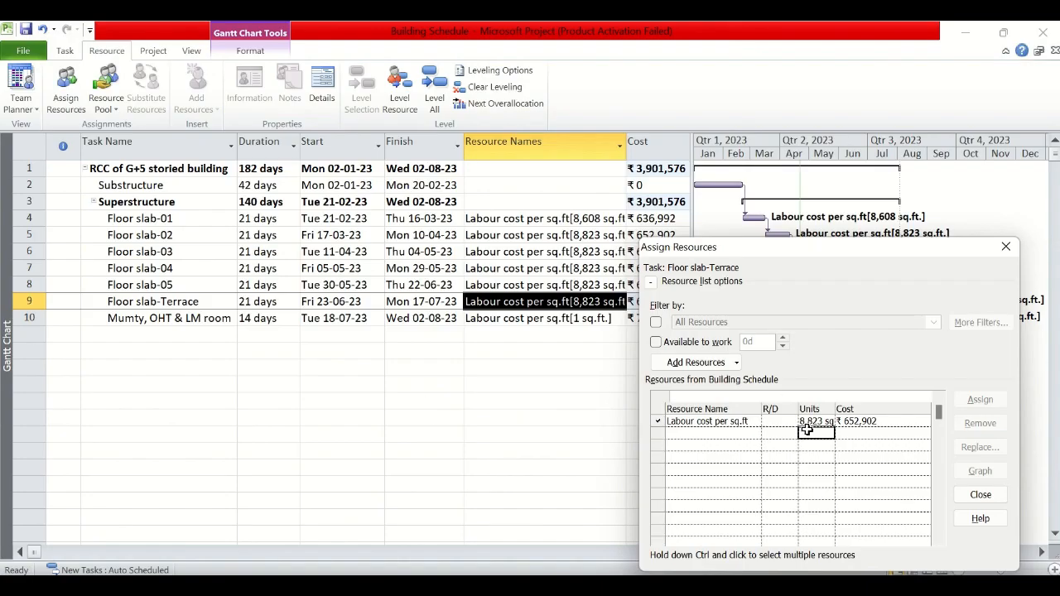
left_click(810, 422)
type("1076")
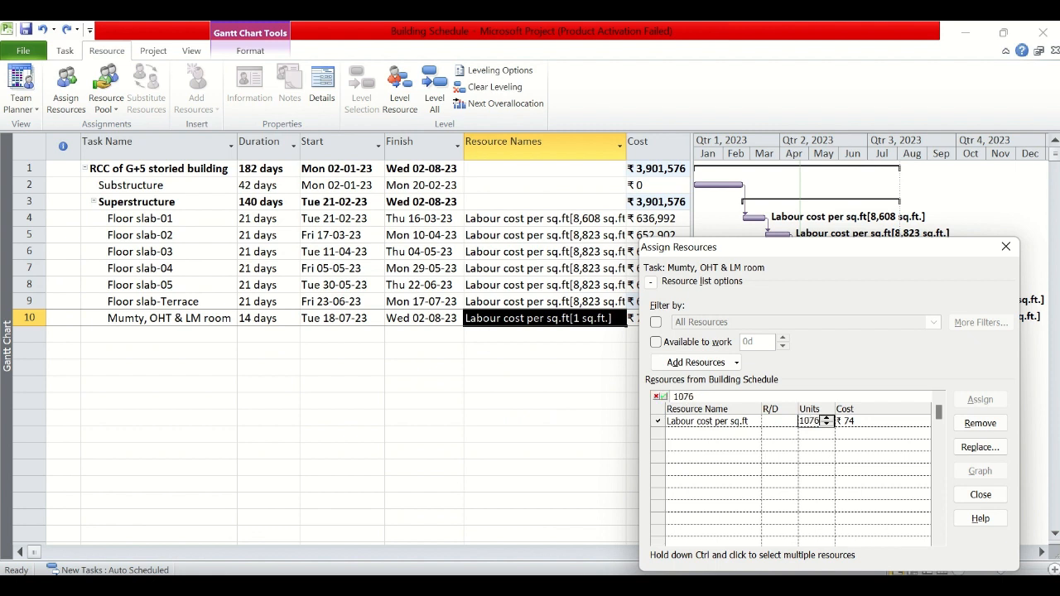
key("Return")
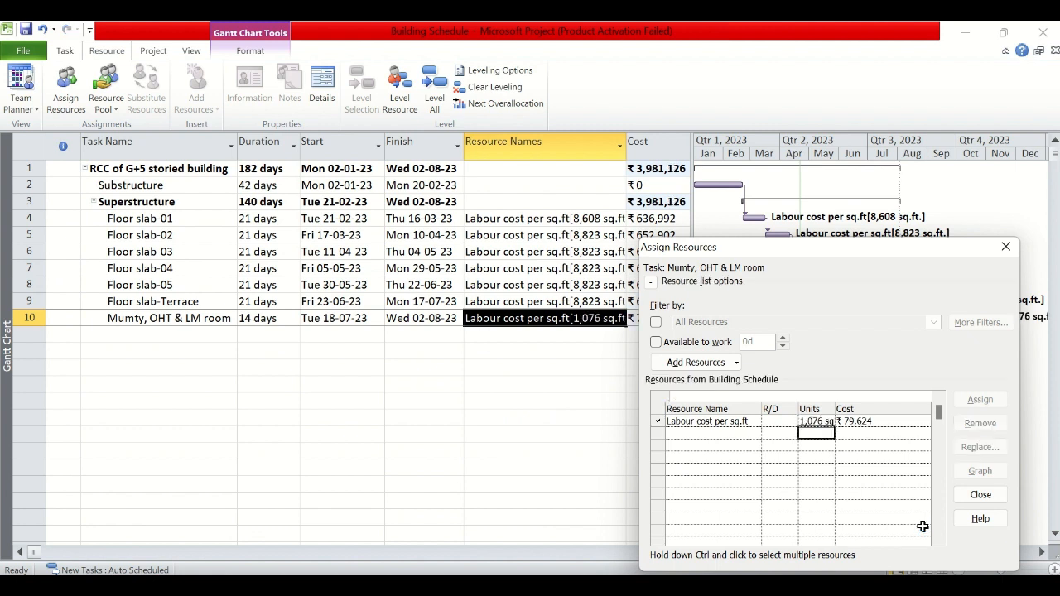
- Close the resource assignment dialog and widen the task table and Resource Names column to fit their contents
left_click(978, 495)
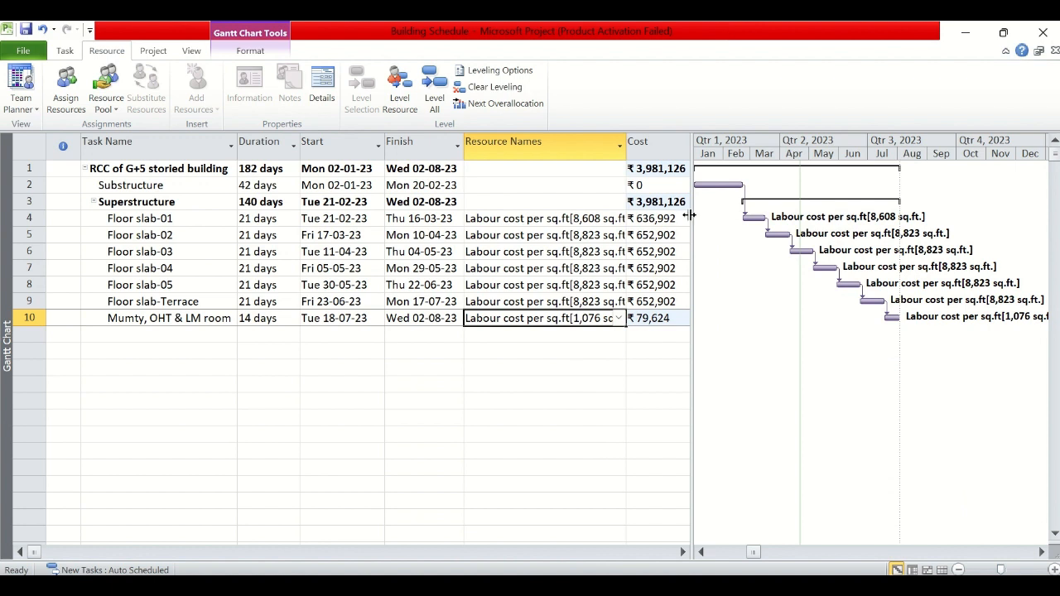
left_click_drag(691, 207, 706, 208)
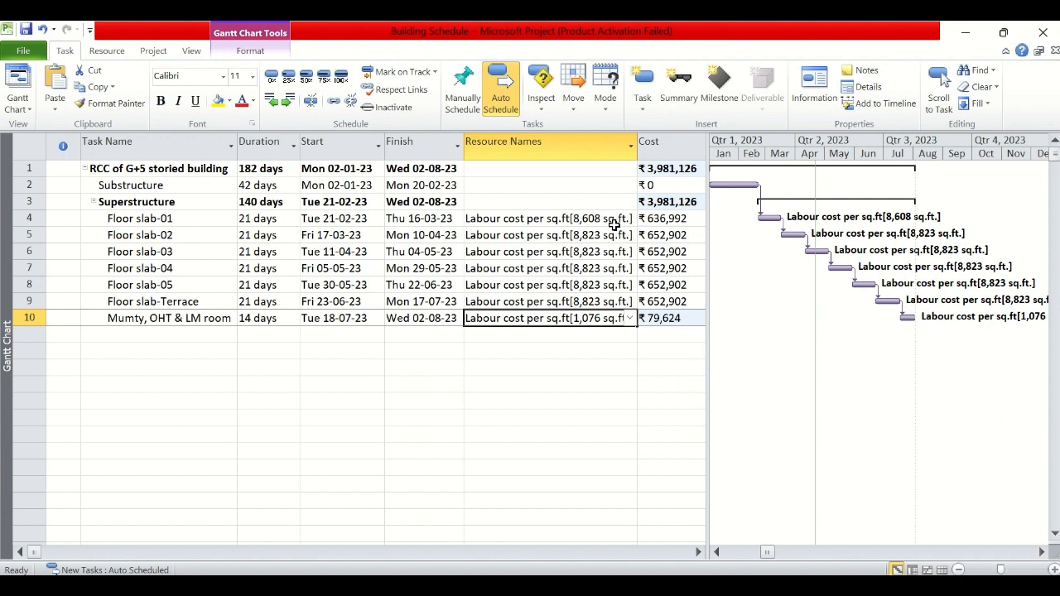
- Switch to the Resource Usage view and bring the scheduled labour quantities into the timeline
left_click(18, 108)
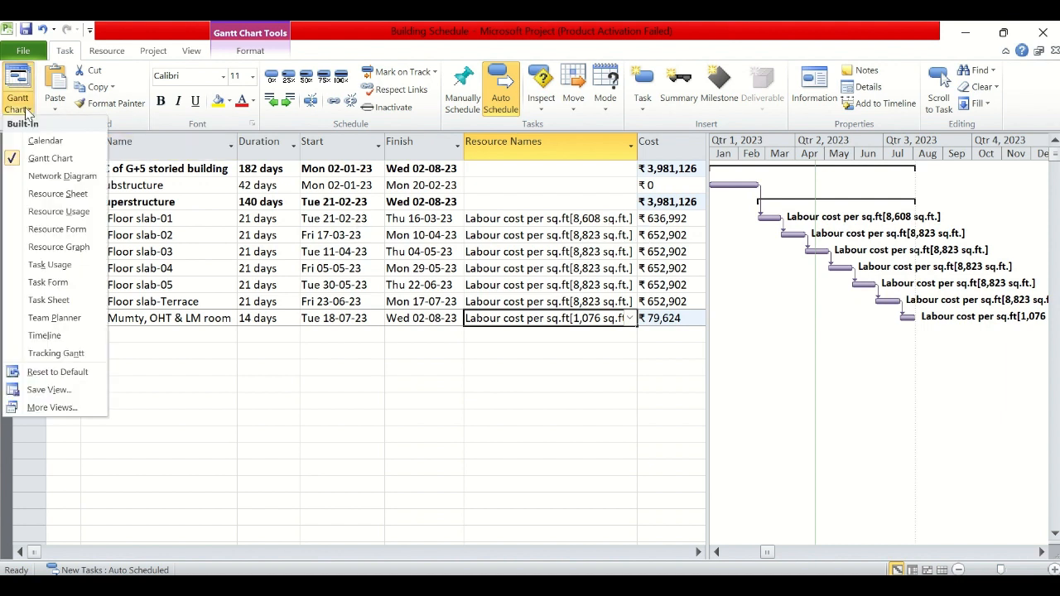
left_click(50, 212)
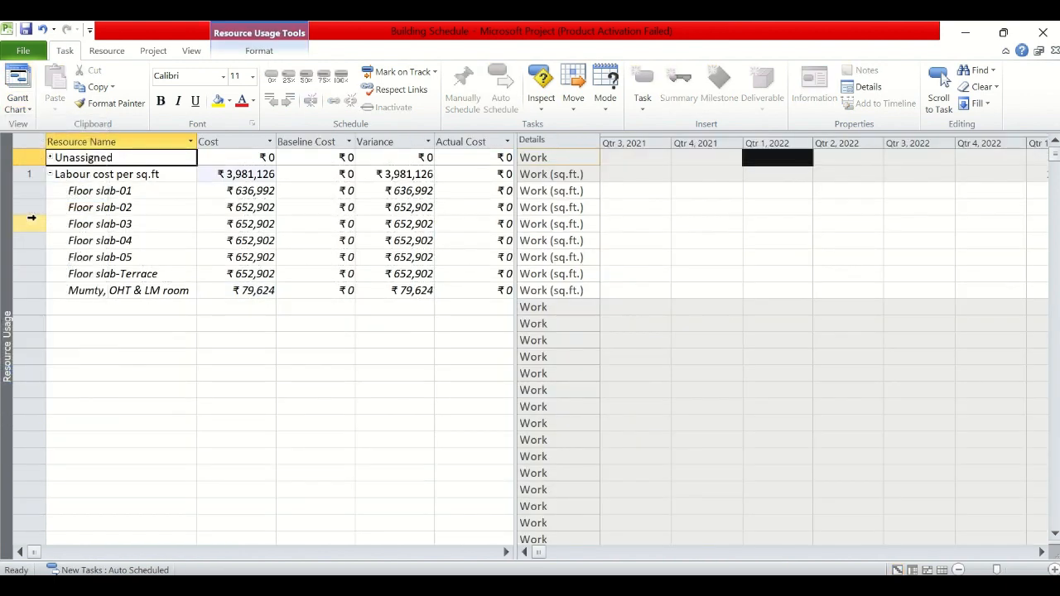
left_click(940, 83)
- Set the middle tier units of the Resource Usage timescale to Months
right_click(758, 147)
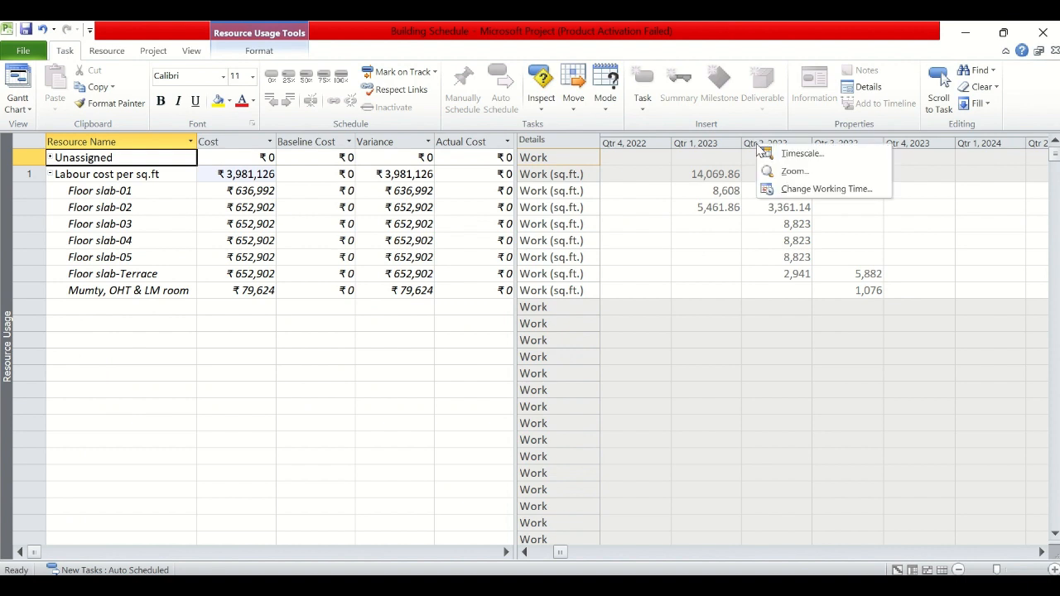
left_click(797, 153)
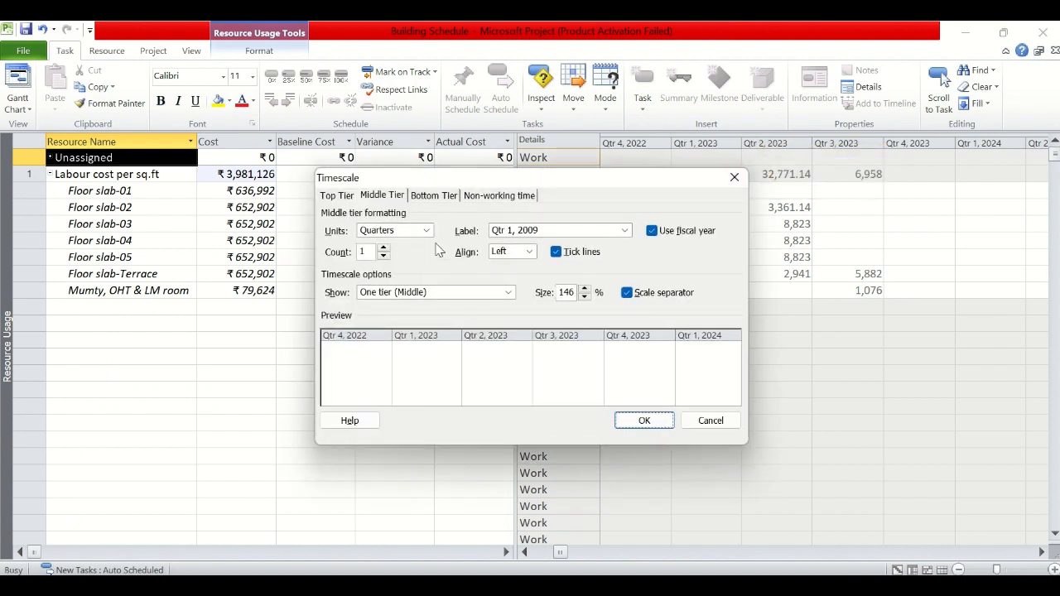
left_click(406, 232)
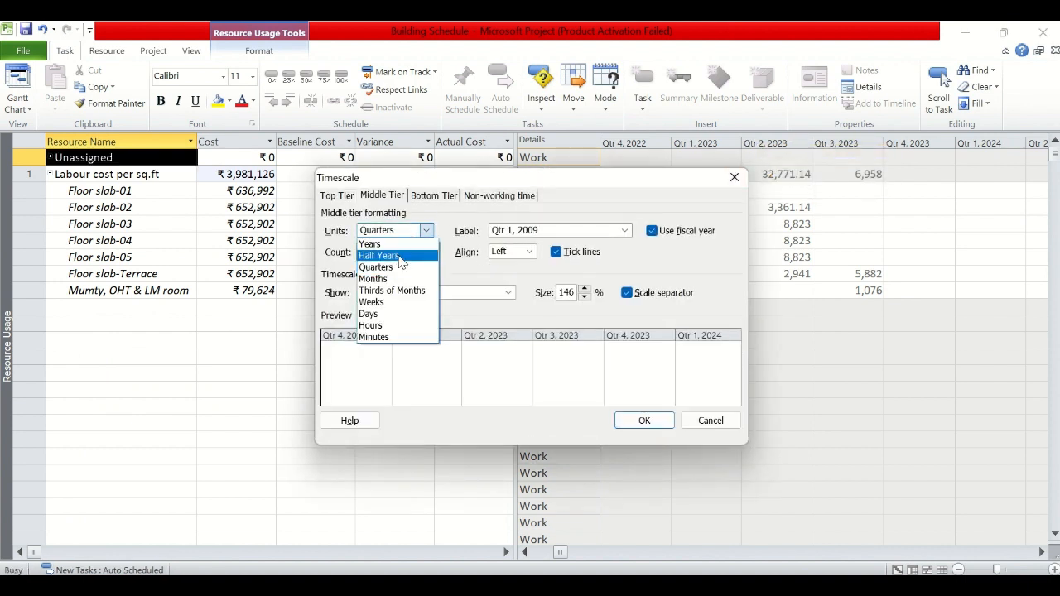
left_click(387, 280)
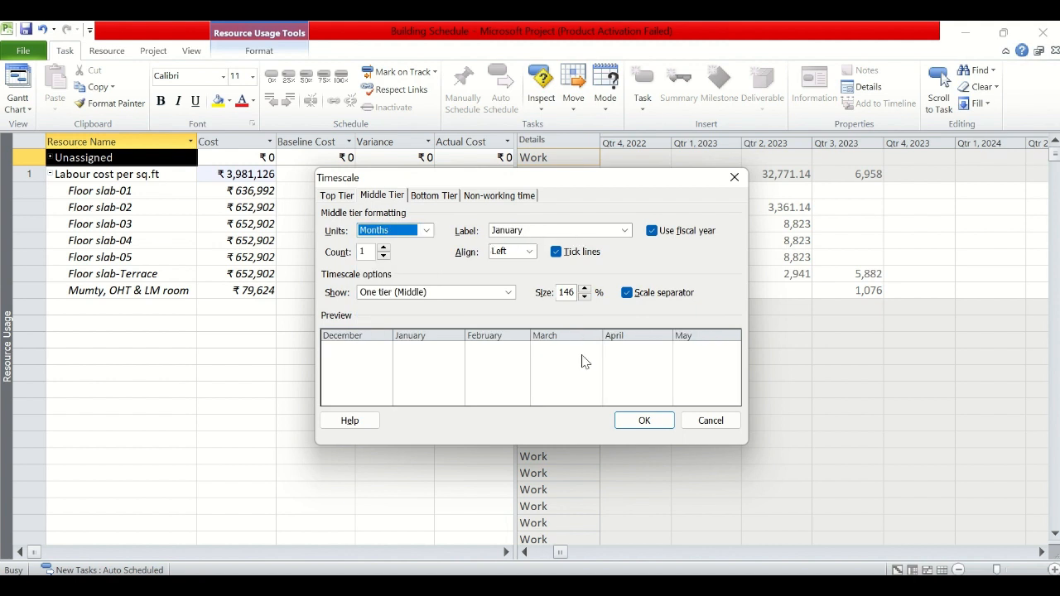
left_click(644, 420)
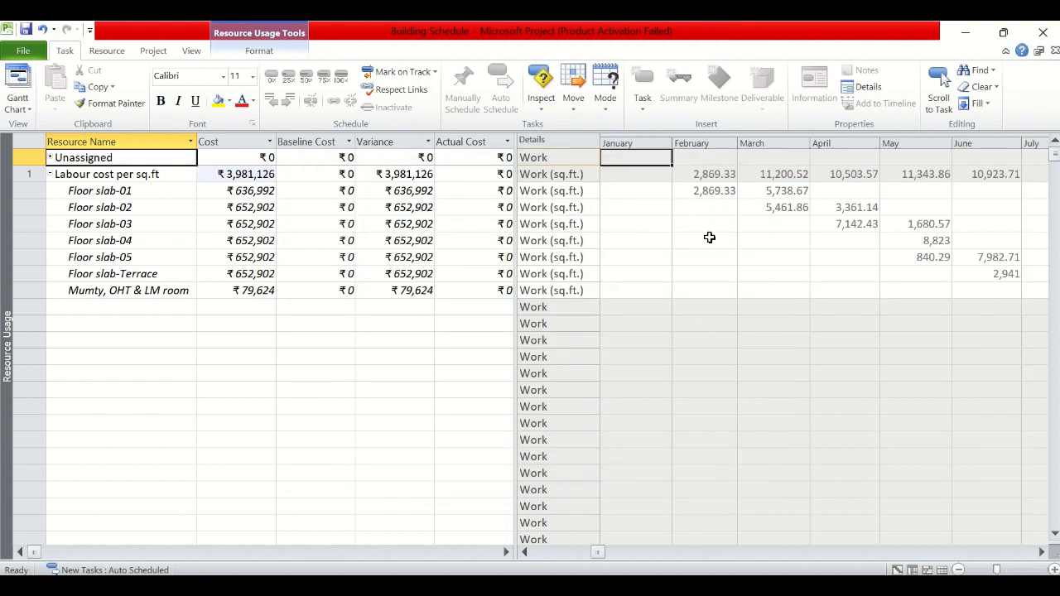
- Edit the Cash Flow cost report so that its crosstab columns are broken down by Months
key("Down")
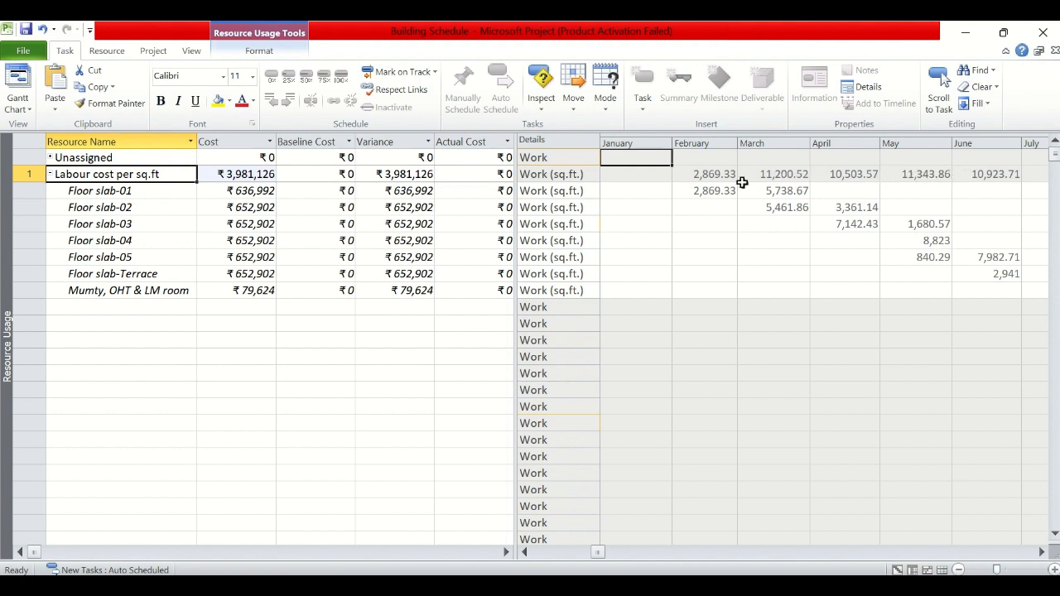
left_click(107, 50)
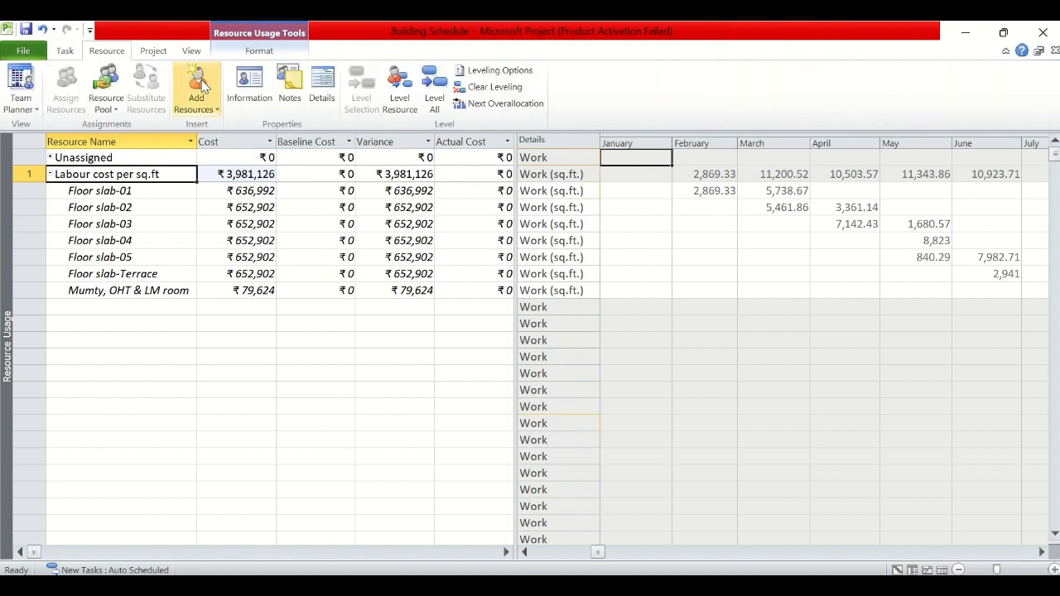
left_click(153, 51)
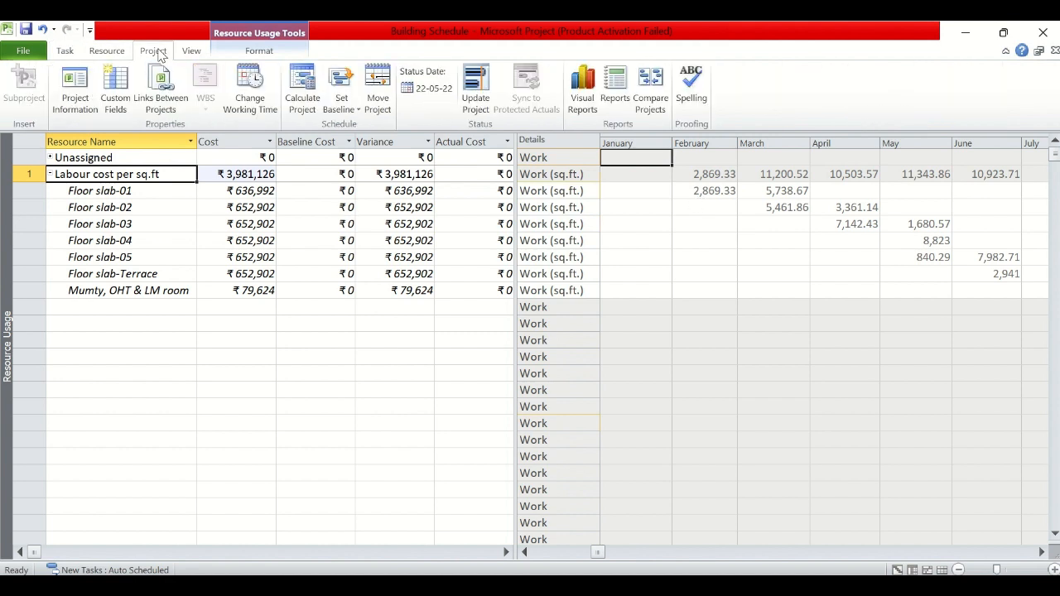
left_click(617, 96)
left_click(303, 145)
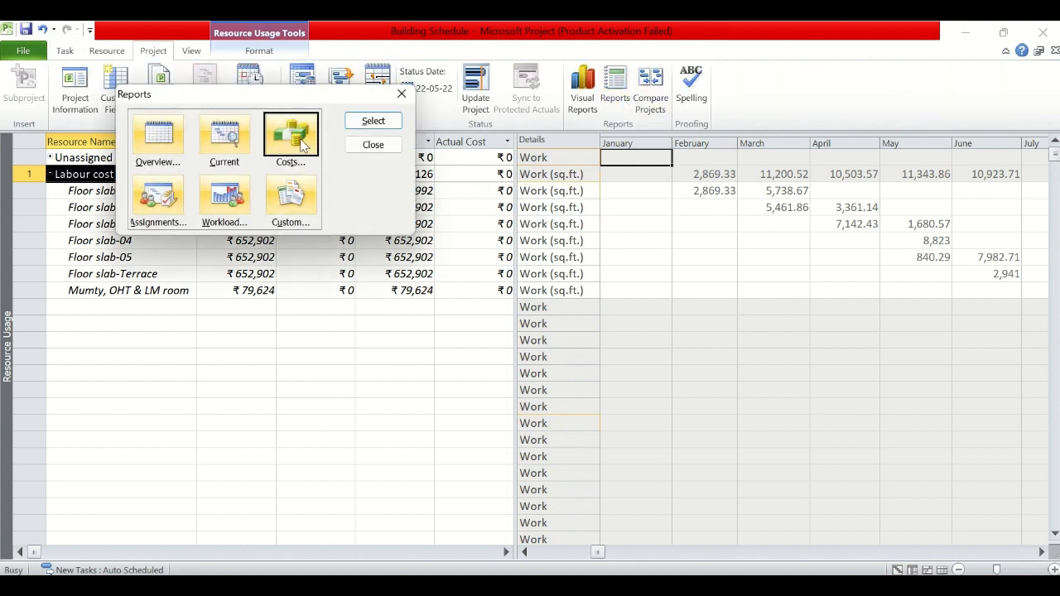
left_click(375, 121)
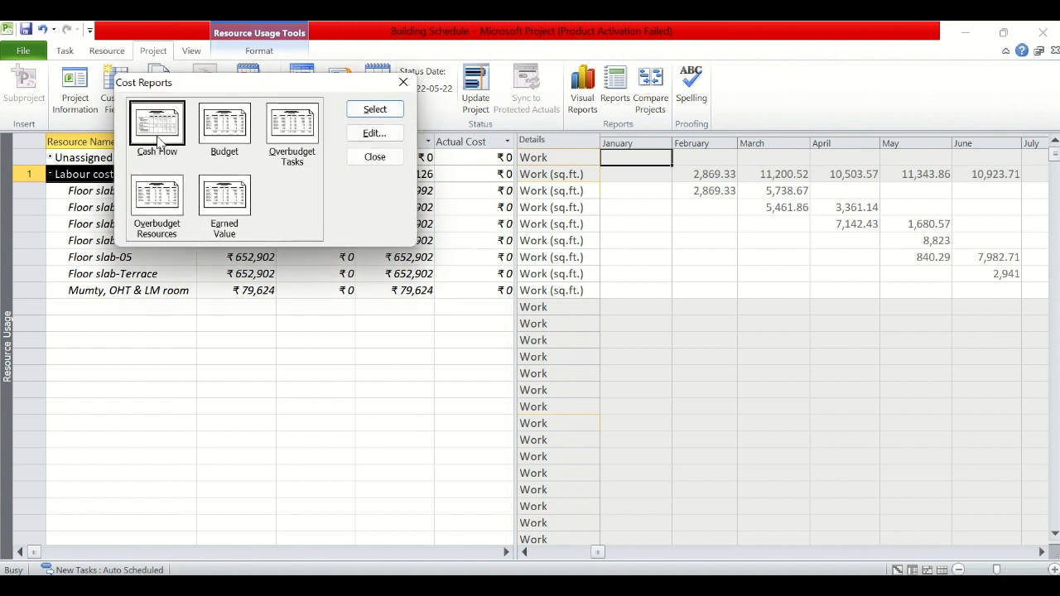
left_click(370, 135)
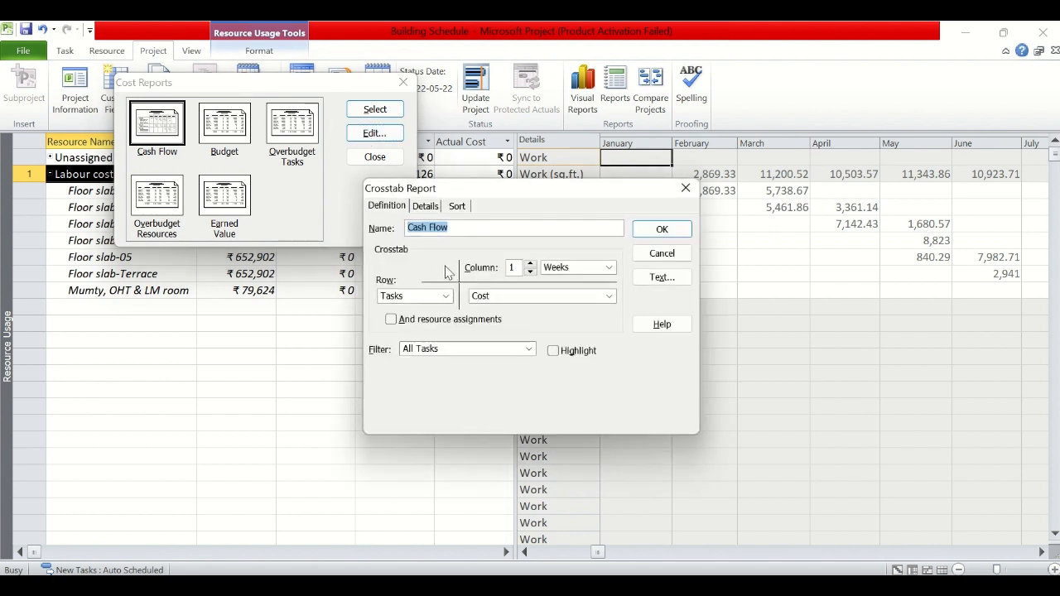
left_click(577, 273)
left_click(571, 317)
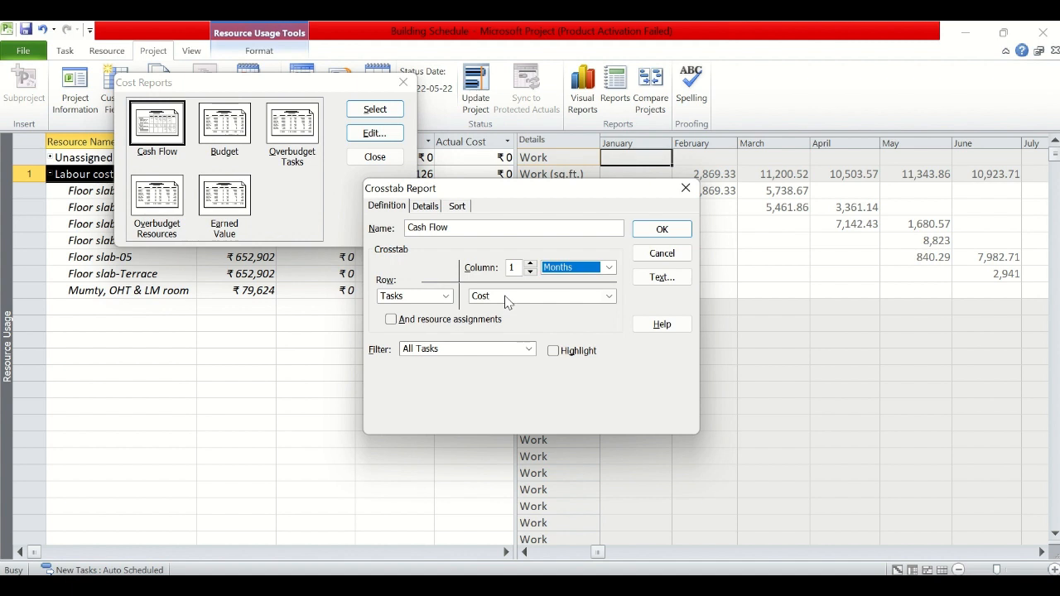
left_click(660, 231)
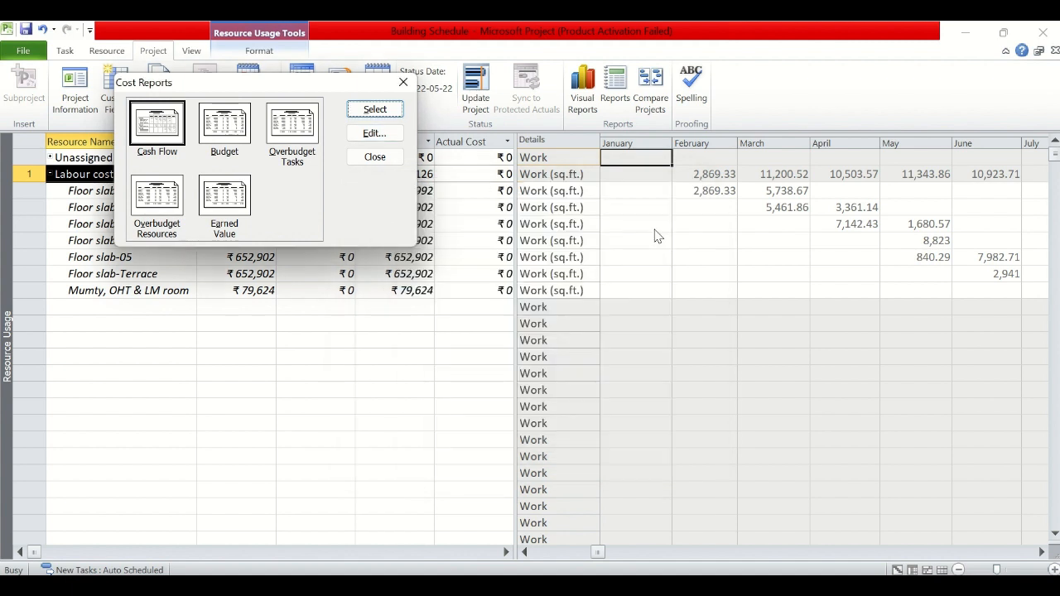
- Generate the Cash Flow report and examine the monthly labour costs and totals of the floor slabs in its enlarged preview
left_click(374, 111)
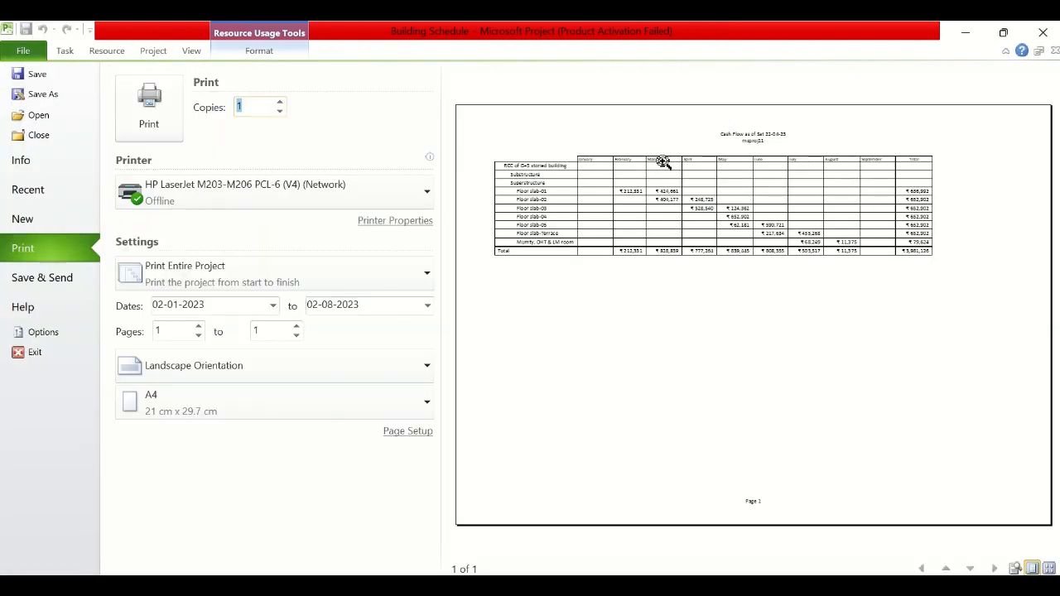
left_click(664, 161)
left_click(701, 264)
left_click(757, 170)
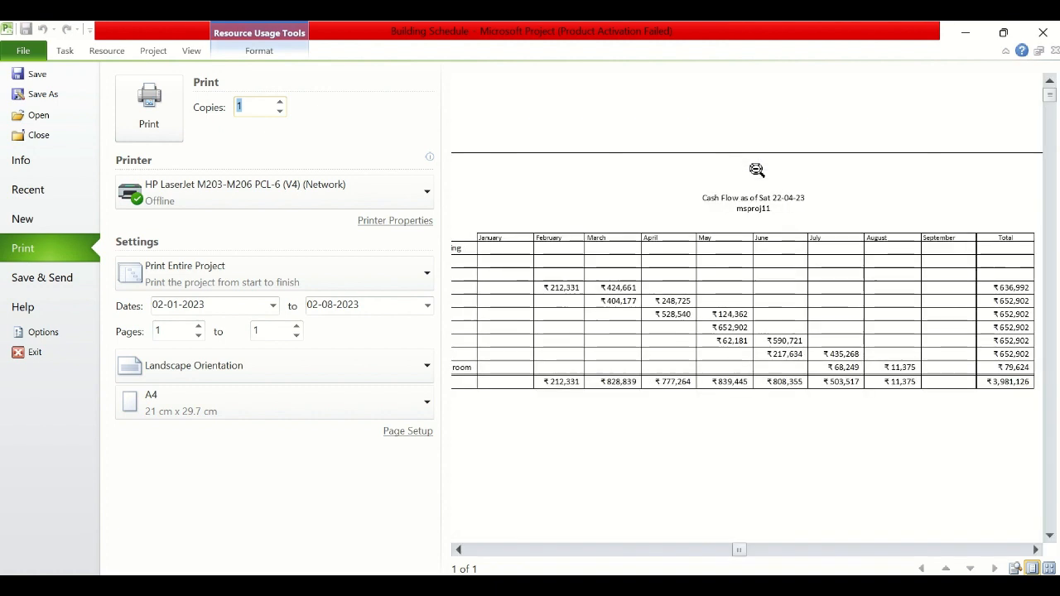
left_click(457, 550)
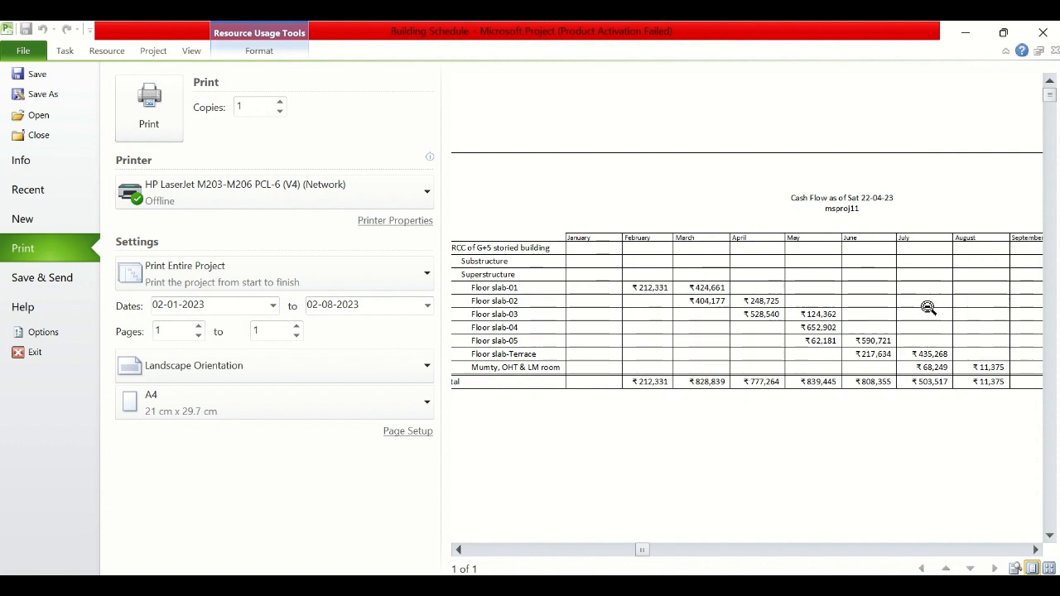
left_click(1034, 550)
left_click(458, 550)
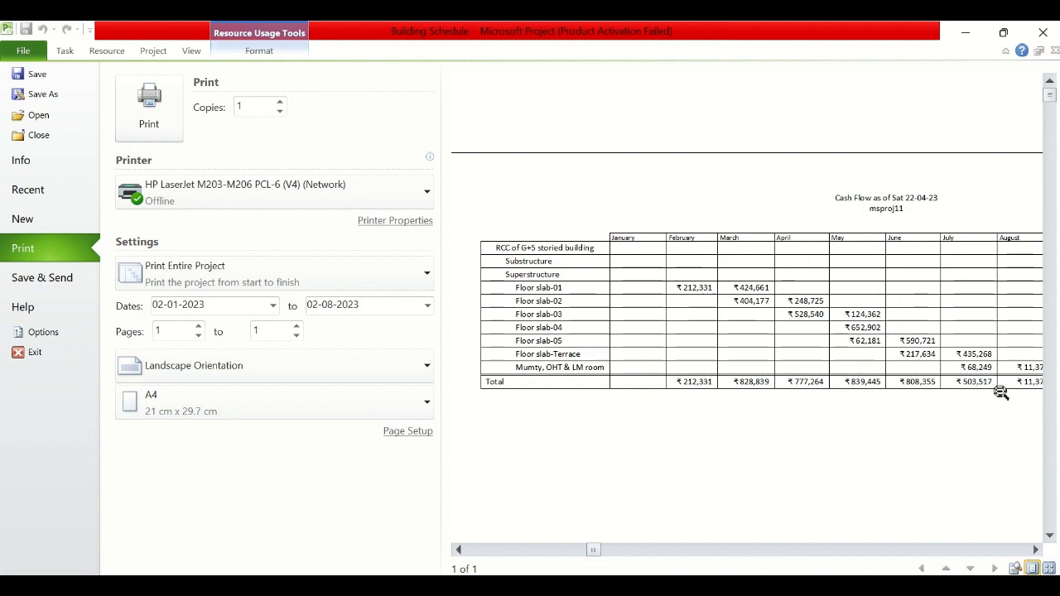
left_click(1035, 550)
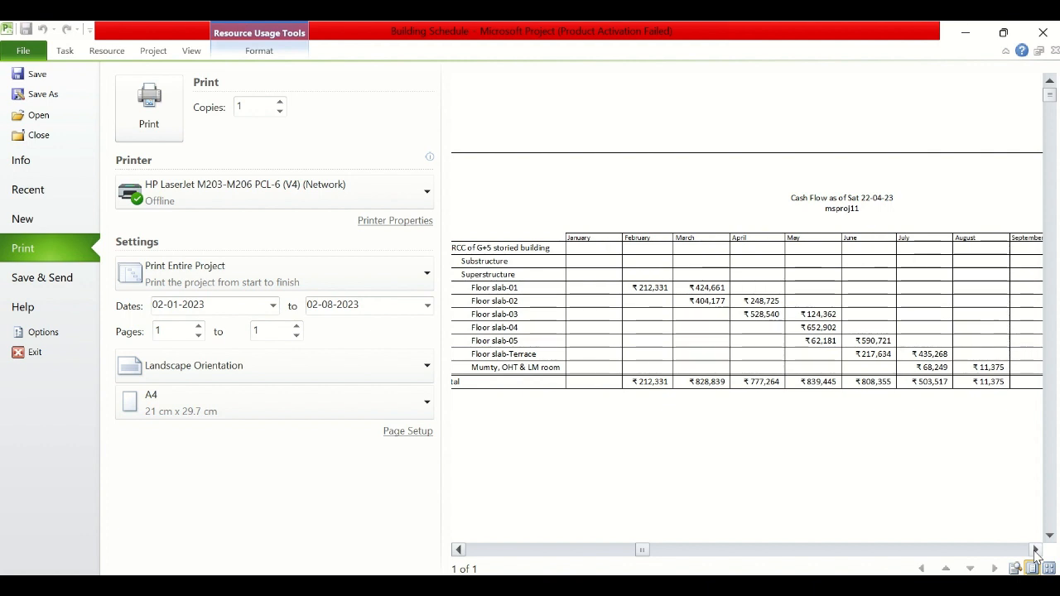
left_click(1036, 550)
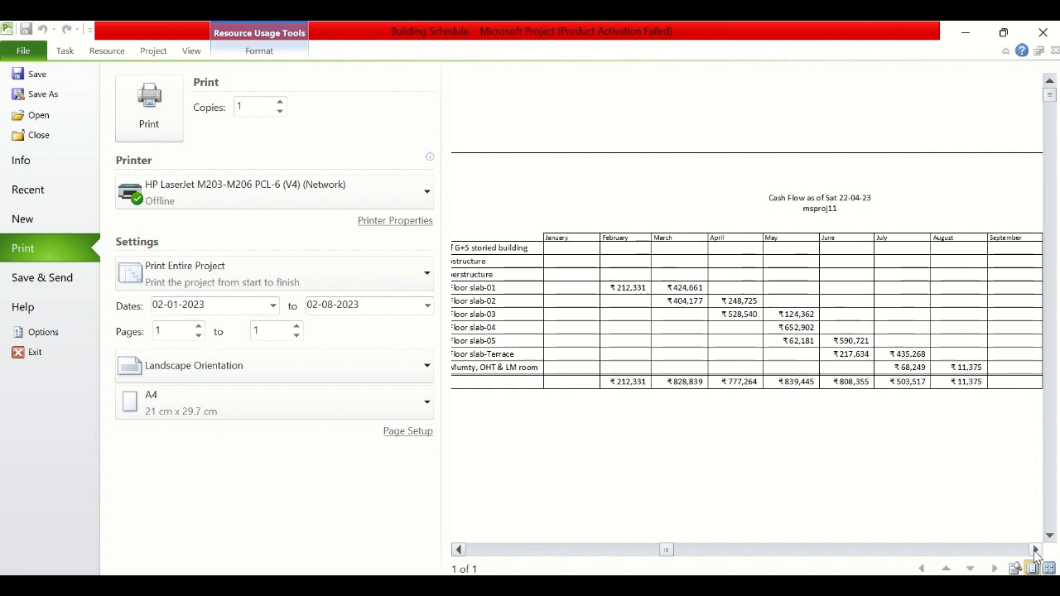
left_click(1035, 550)
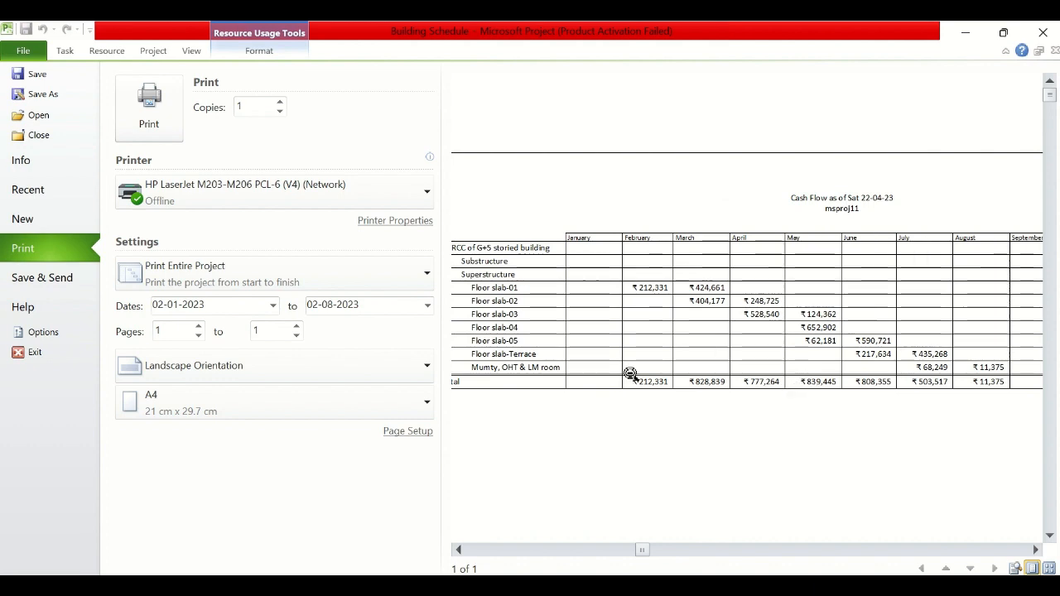
- Leave the report preview and return to the Gantt Chart view of the schedule
left_click(64, 52)
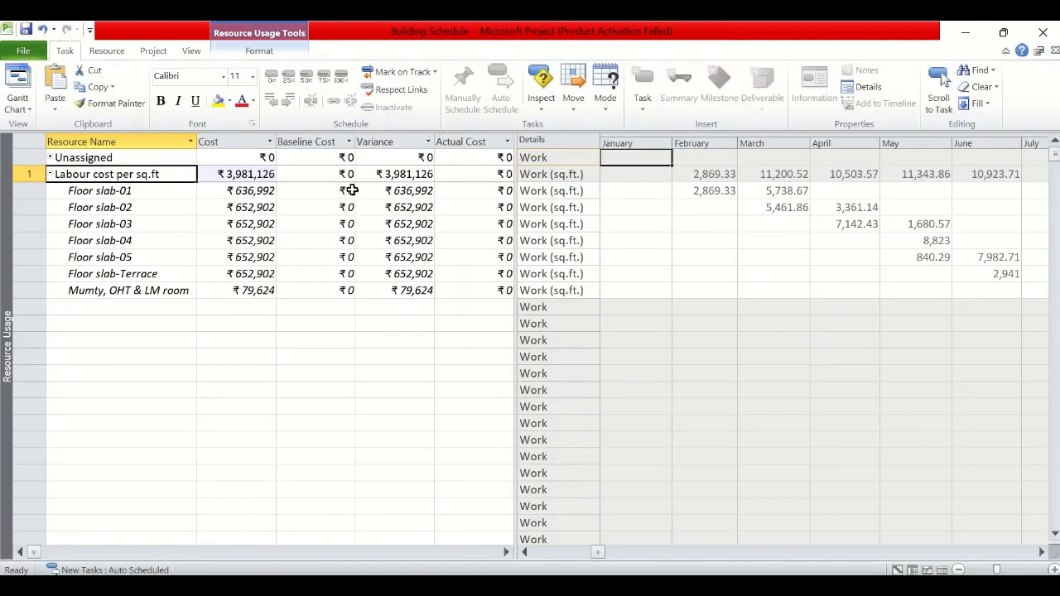
left_click(18, 80)
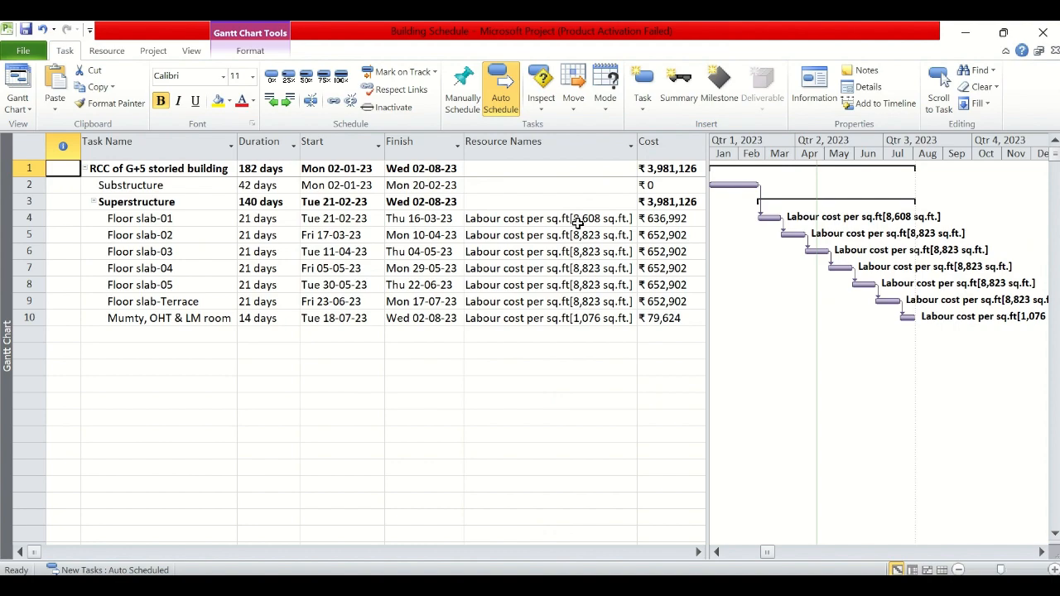
- Switch to the Excel rate analysis and inspect the built-up area formula in cell F20 of the Cost sheet
left_click(626, 531)
left_click(128, 550)
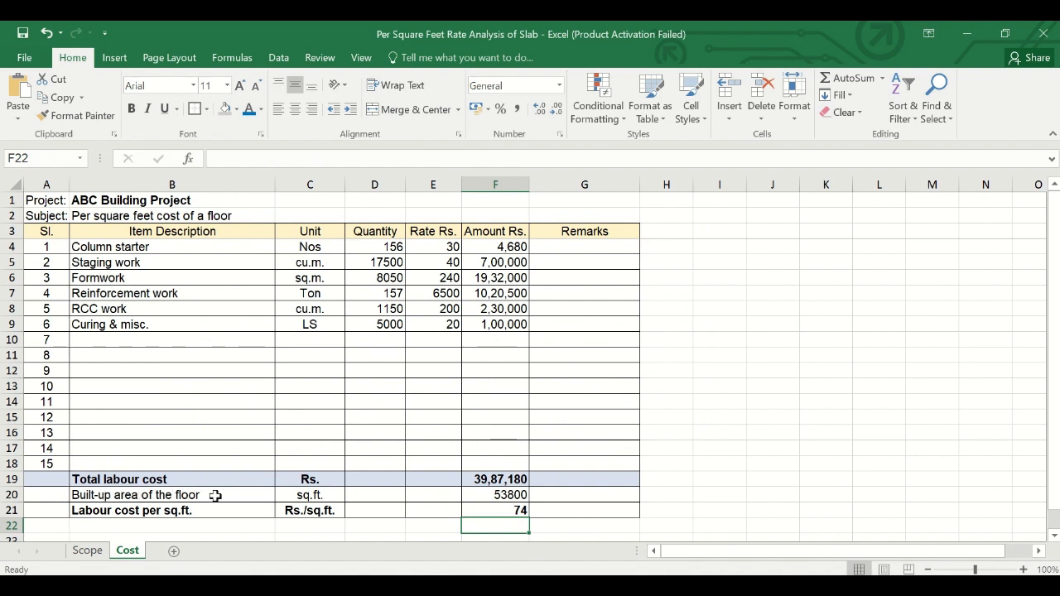
left_click(514, 497)
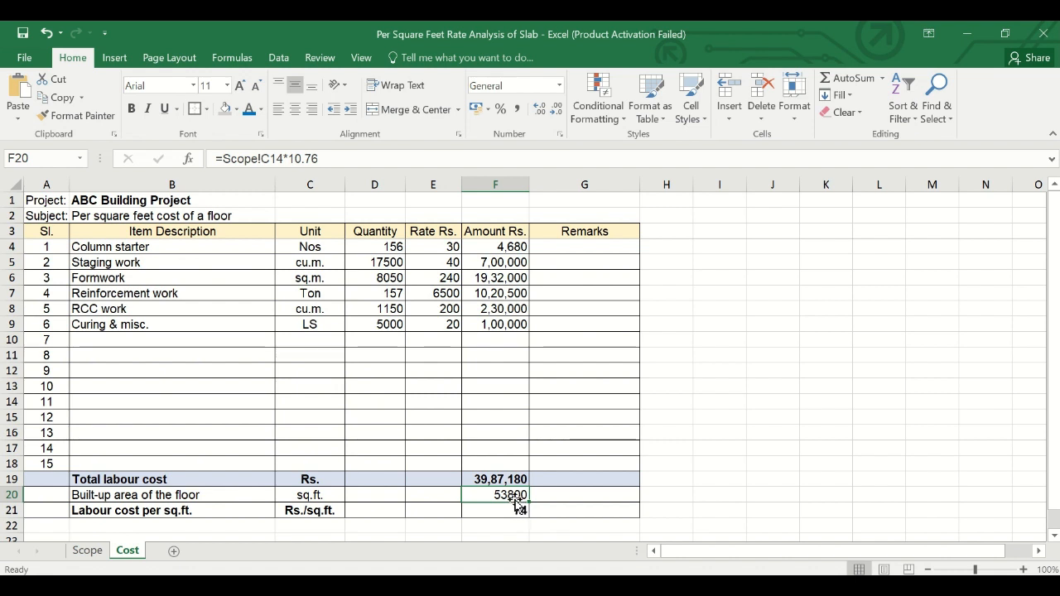